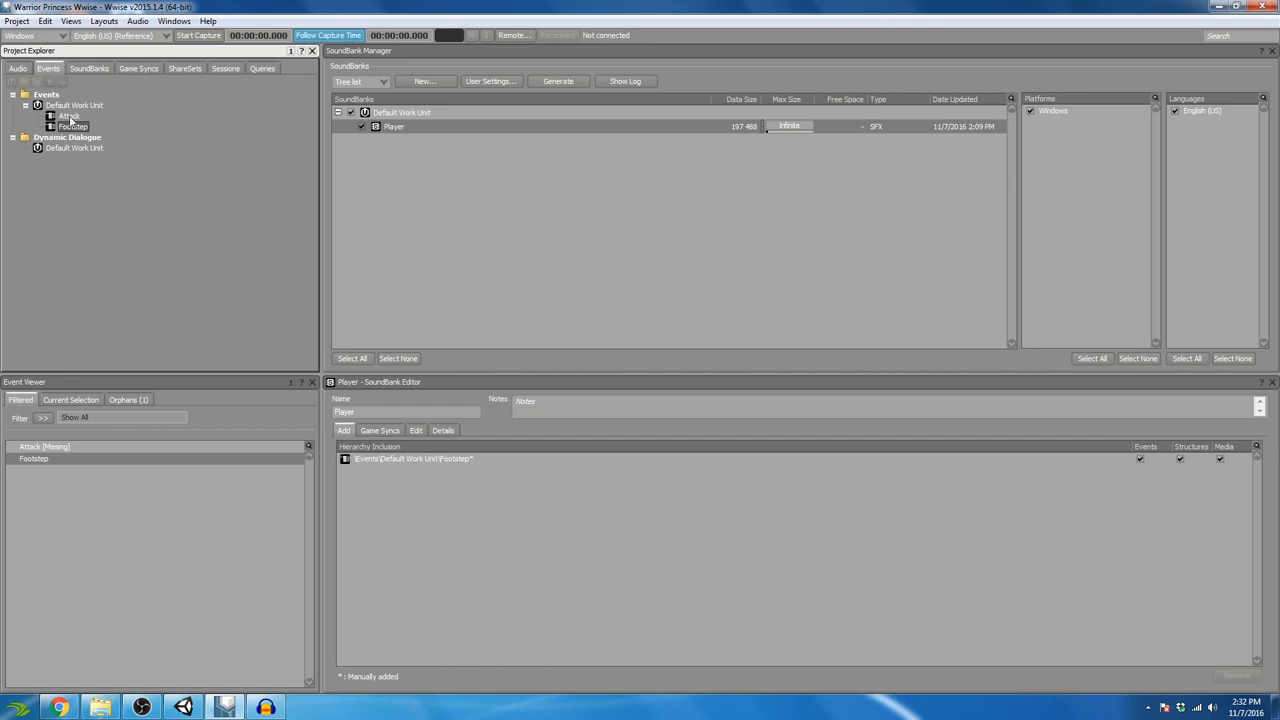
# Review the Footstep event's action and audition the Footstep_Terrain switch container it plays
pyautogui.doubleClick(78, 128)
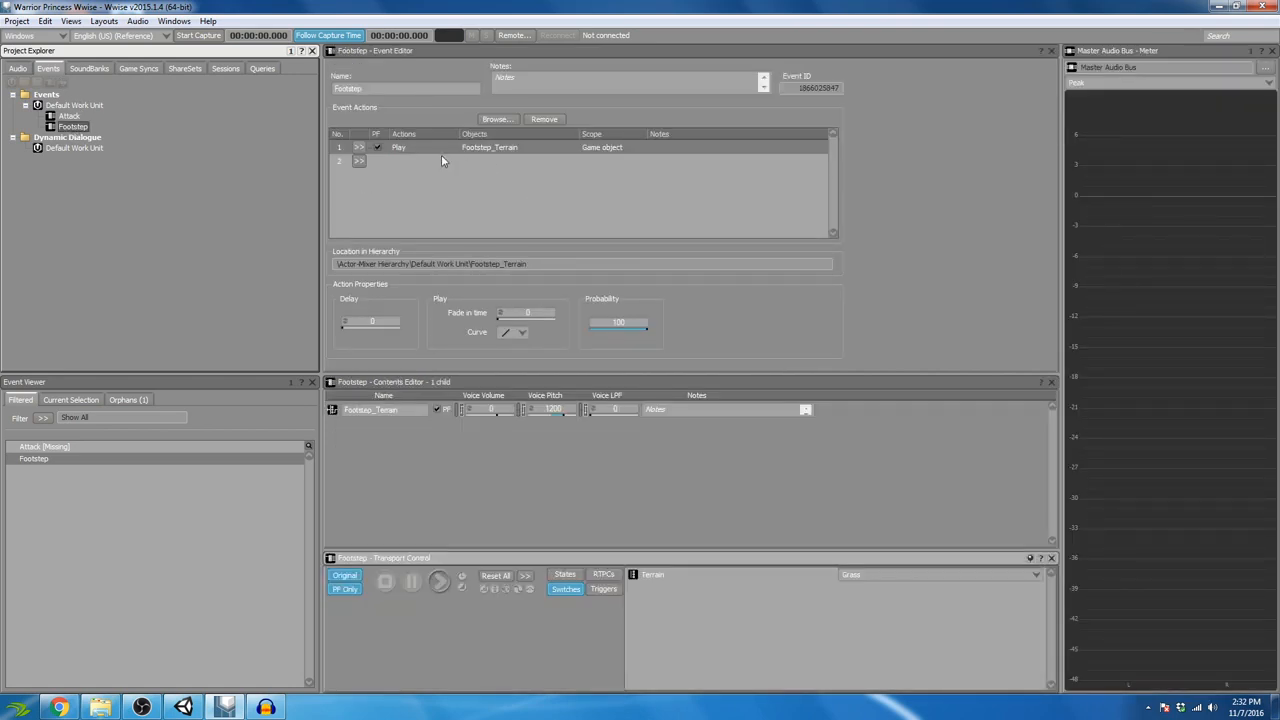
pyautogui.click(17, 68)
pyautogui.doubleClick(110, 137)
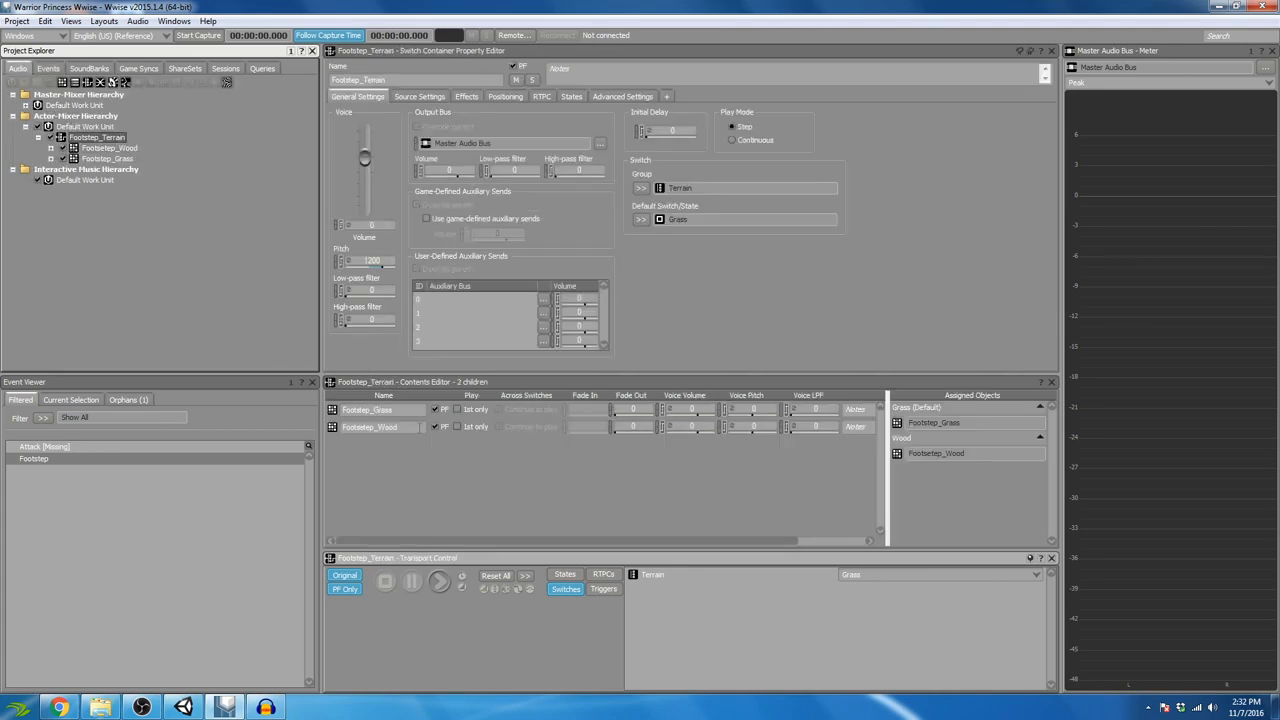
pyautogui.click(441, 582)
pyautogui.click(112, 140)
pyautogui.click(80, 127)
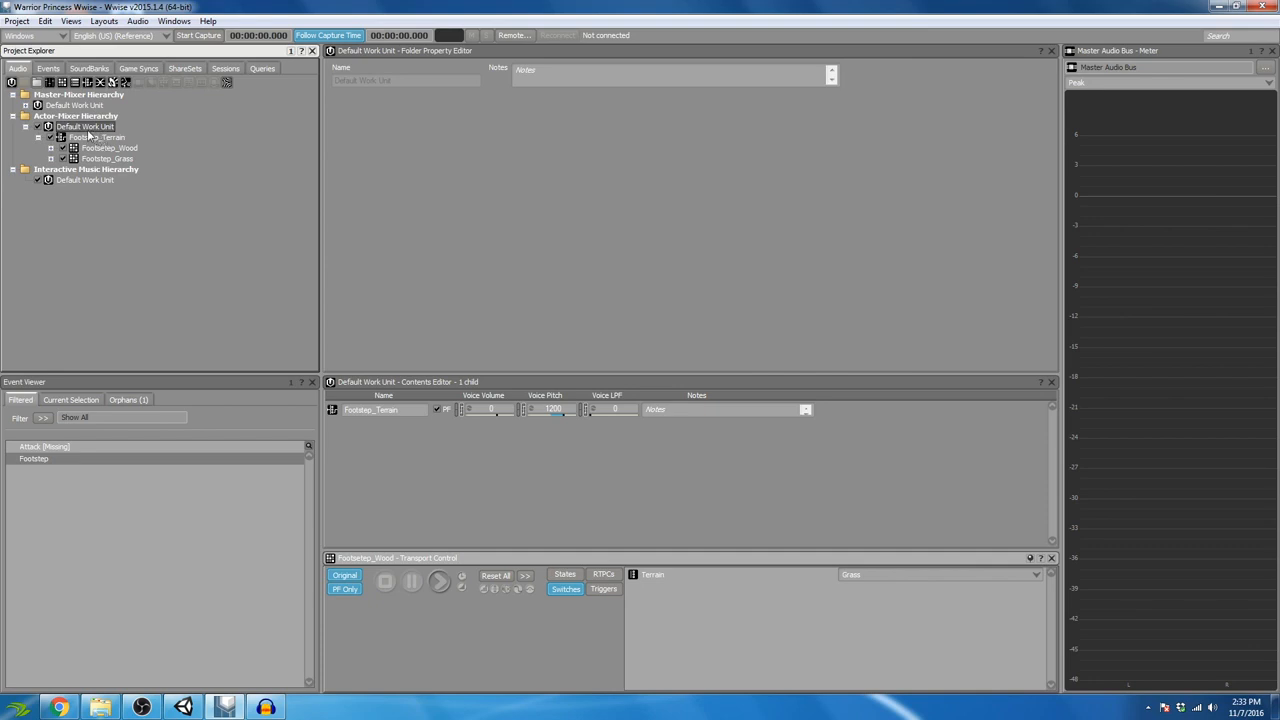
pyautogui.click(111, 140)
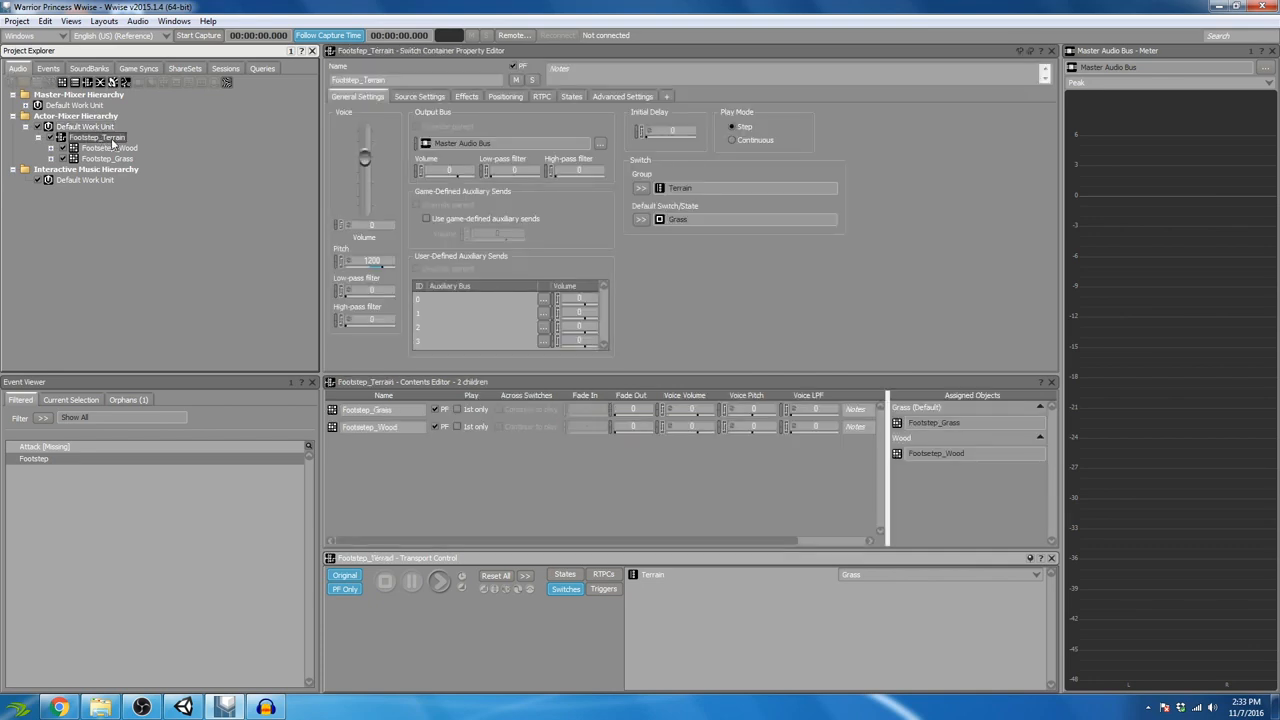
# Create a random container named Leather in the Default Work Unit of the Actor-Mixer Hierarchy
pyautogui.click(89, 127)
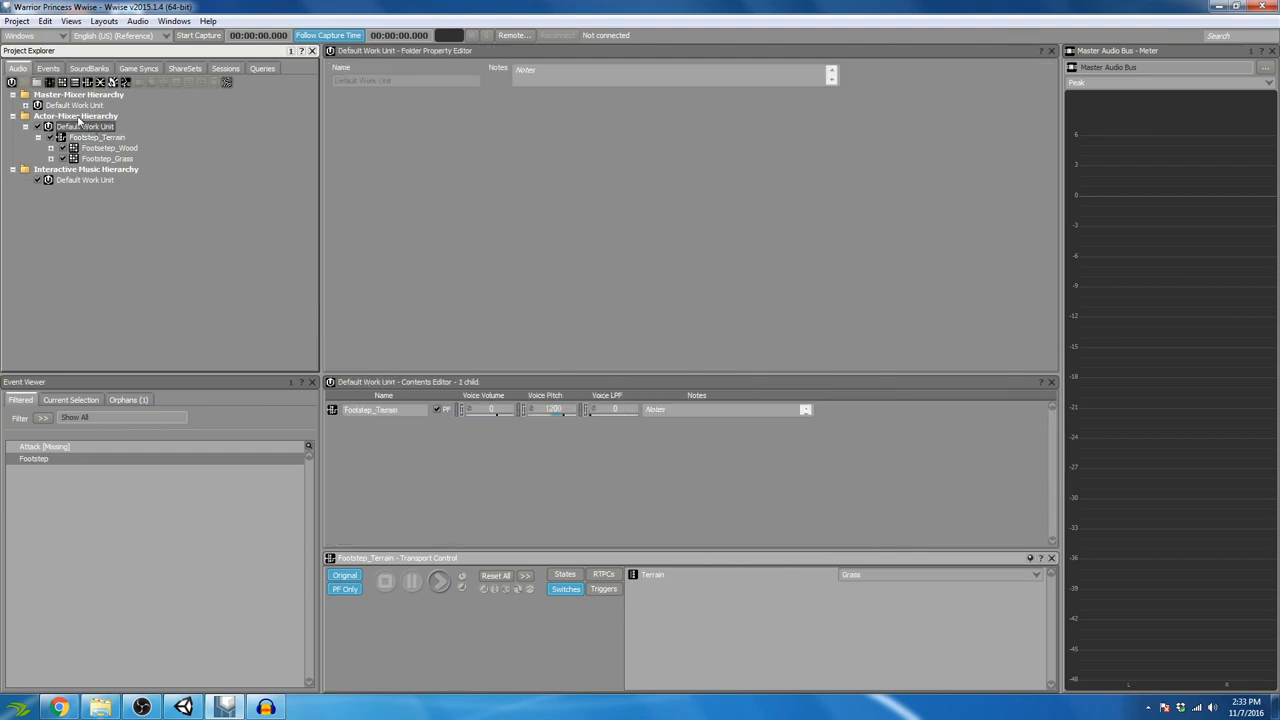
pyautogui.click(62, 83)
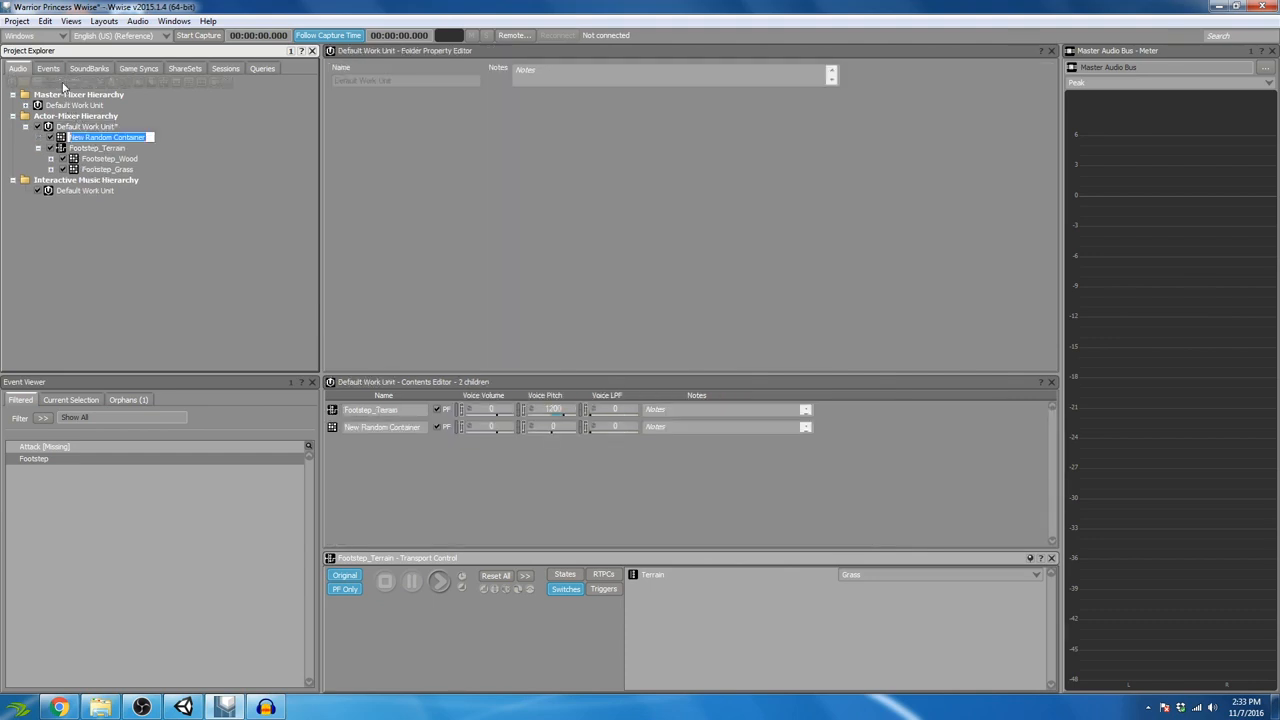
pyautogui.write('Leather')
pyautogui.press('Return')
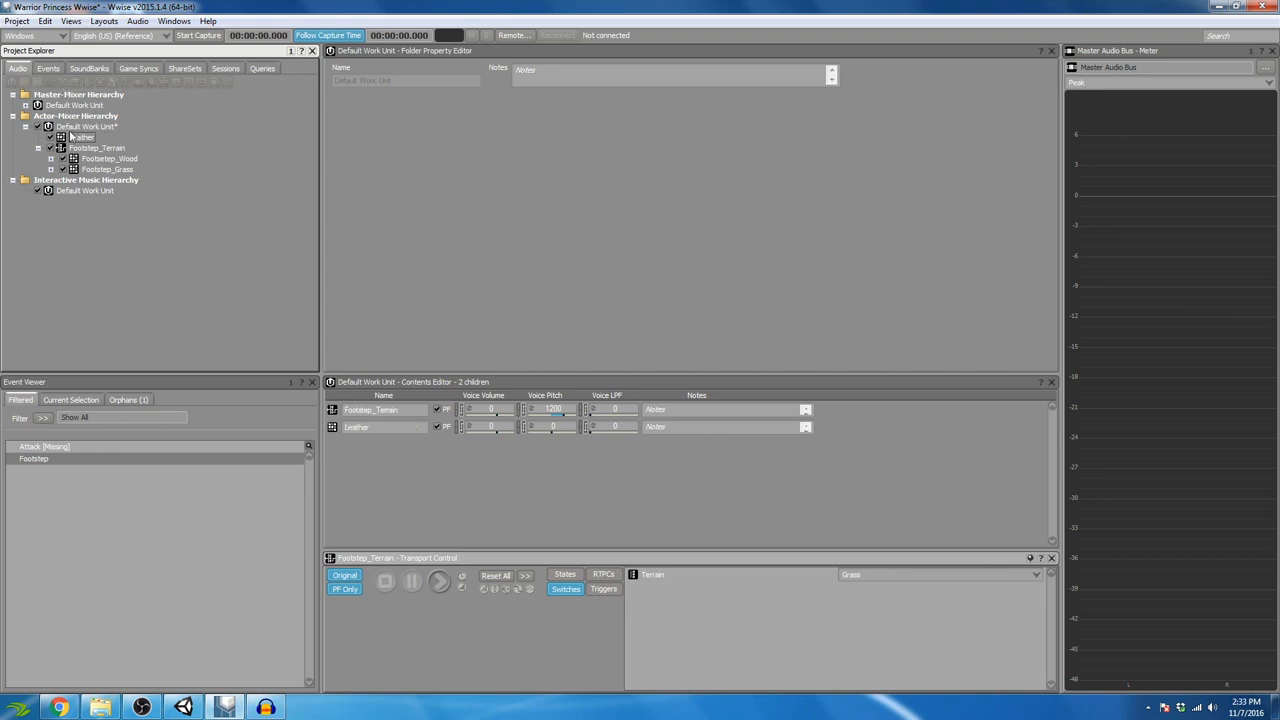
# Start an audio file import into the Leather container and browse to Audio Assets > Foley > Leather > Edited
pyautogui.click(75, 139)
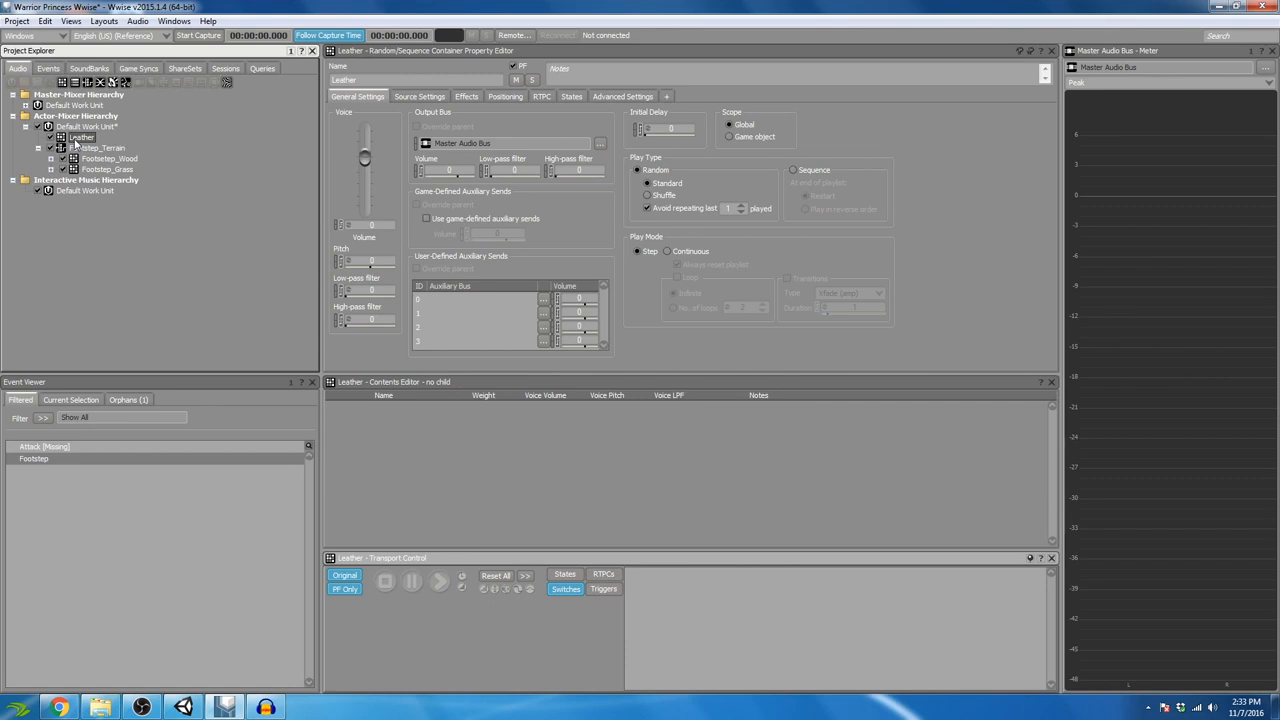
pyautogui.rightClick(75, 142)
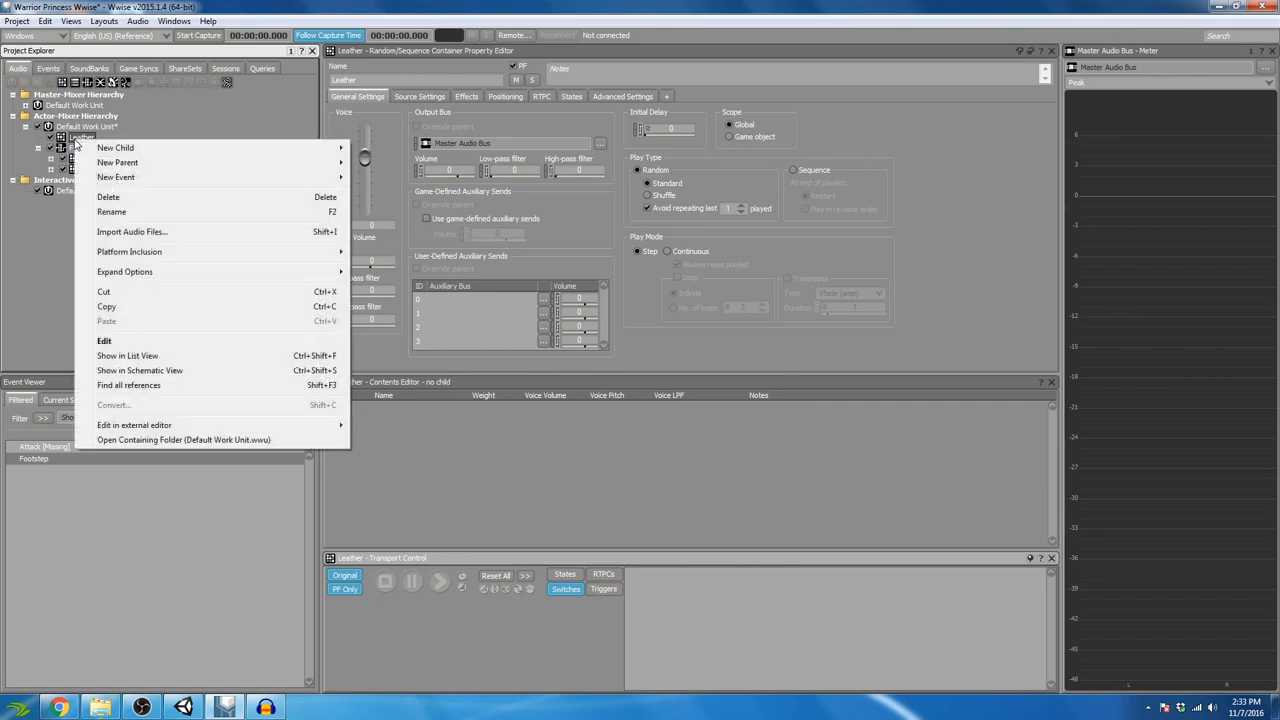
pyautogui.click(147, 233)
pyautogui.click(418, 268)
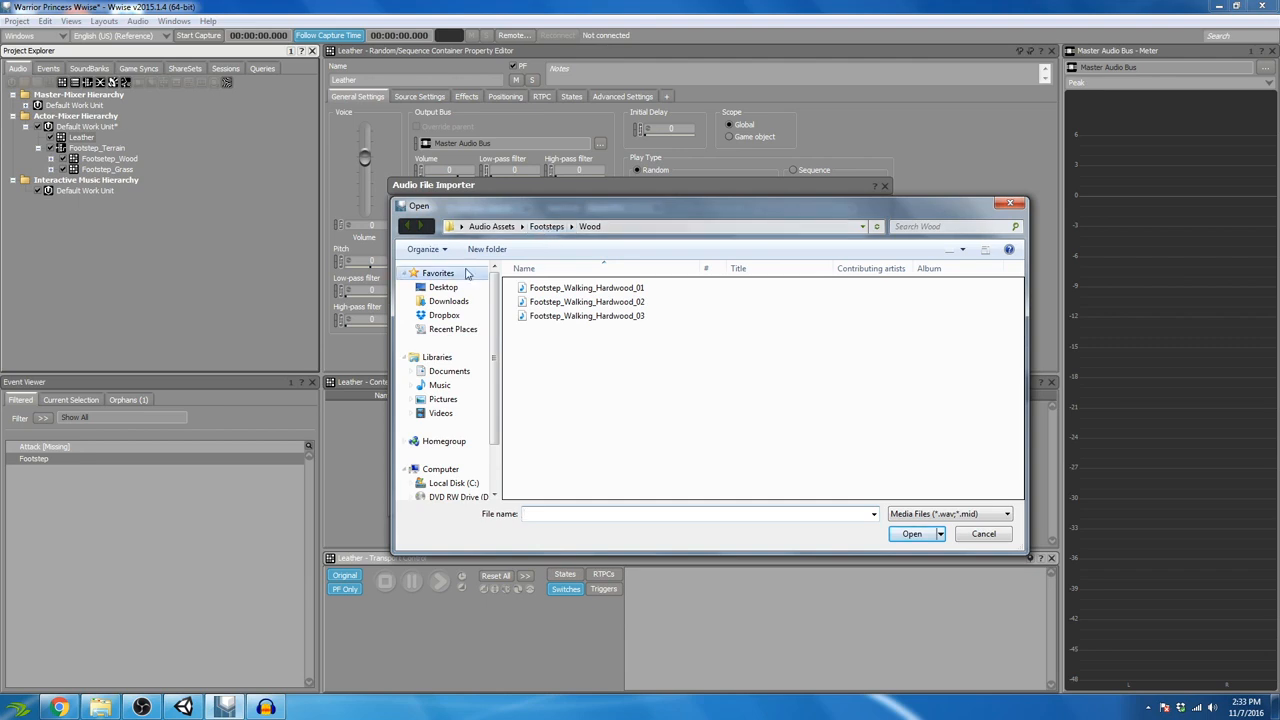
pyautogui.click(447, 288)
pyautogui.doubleClick(576, 322)
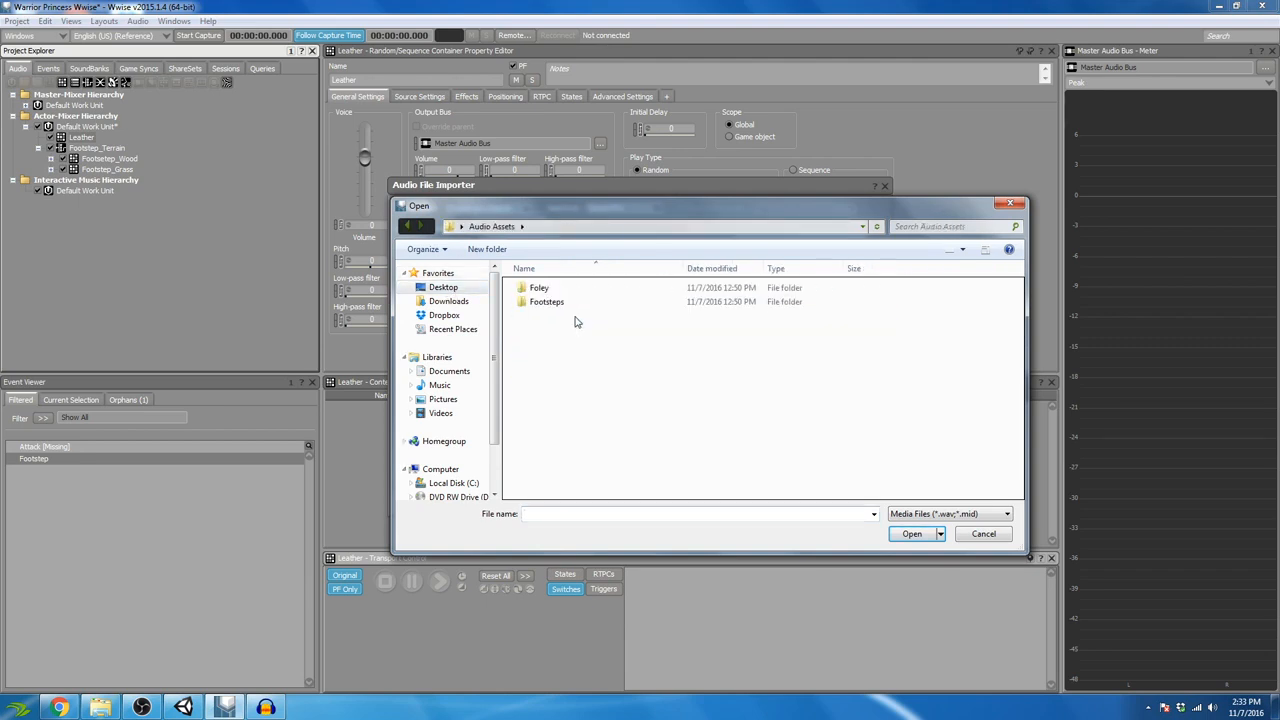
pyautogui.doubleClick(545, 289)
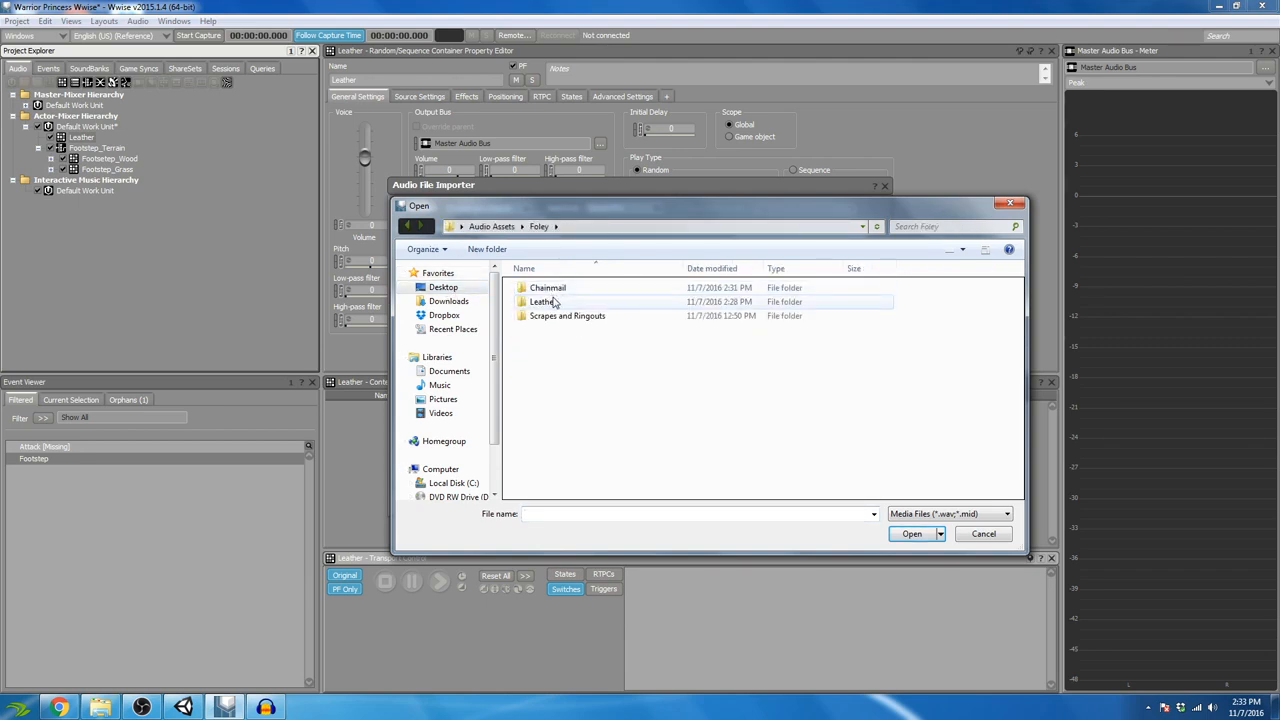
pyautogui.doubleClick(553, 303)
pyautogui.doubleClick(540, 288)
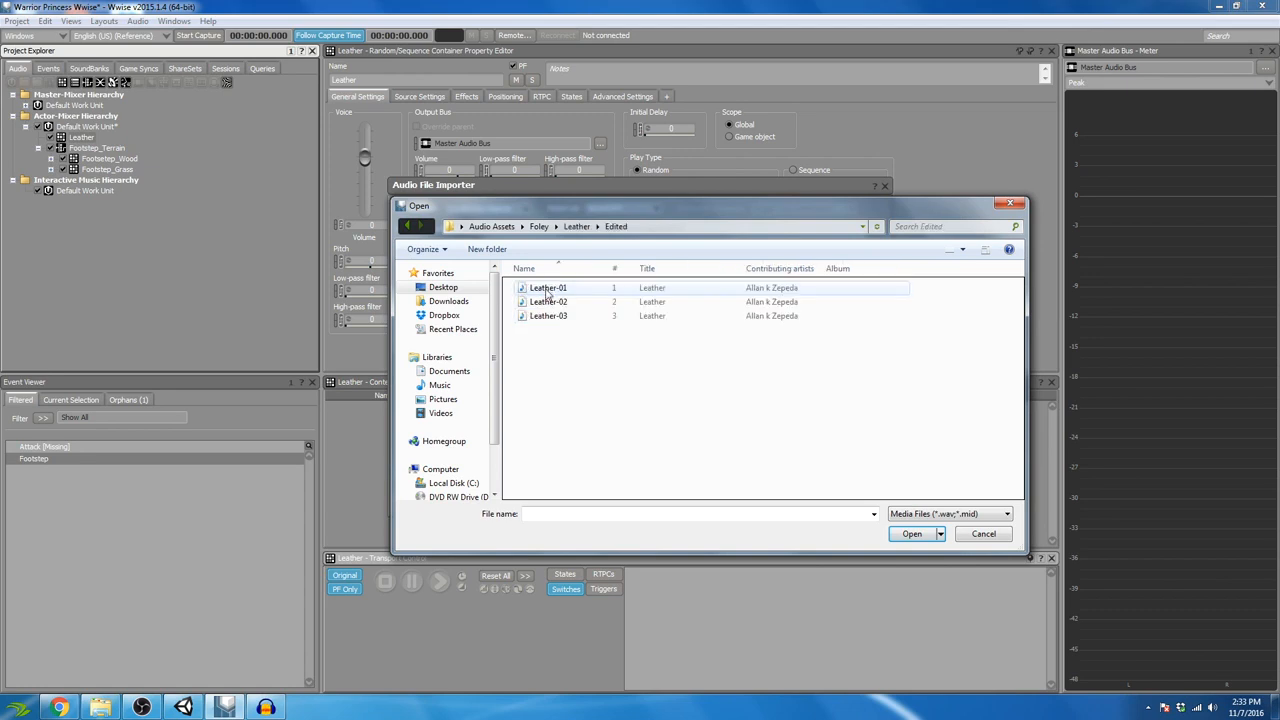
# Import Leather-01, Leather-02 and Leather-03 as Sound SFX objects into the Leather container and check its children
pyautogui.click(550, 288)
pyautogui.keyDown('shift'); pyautogui.click(560, 315); pyautogui.keyUp('shift')
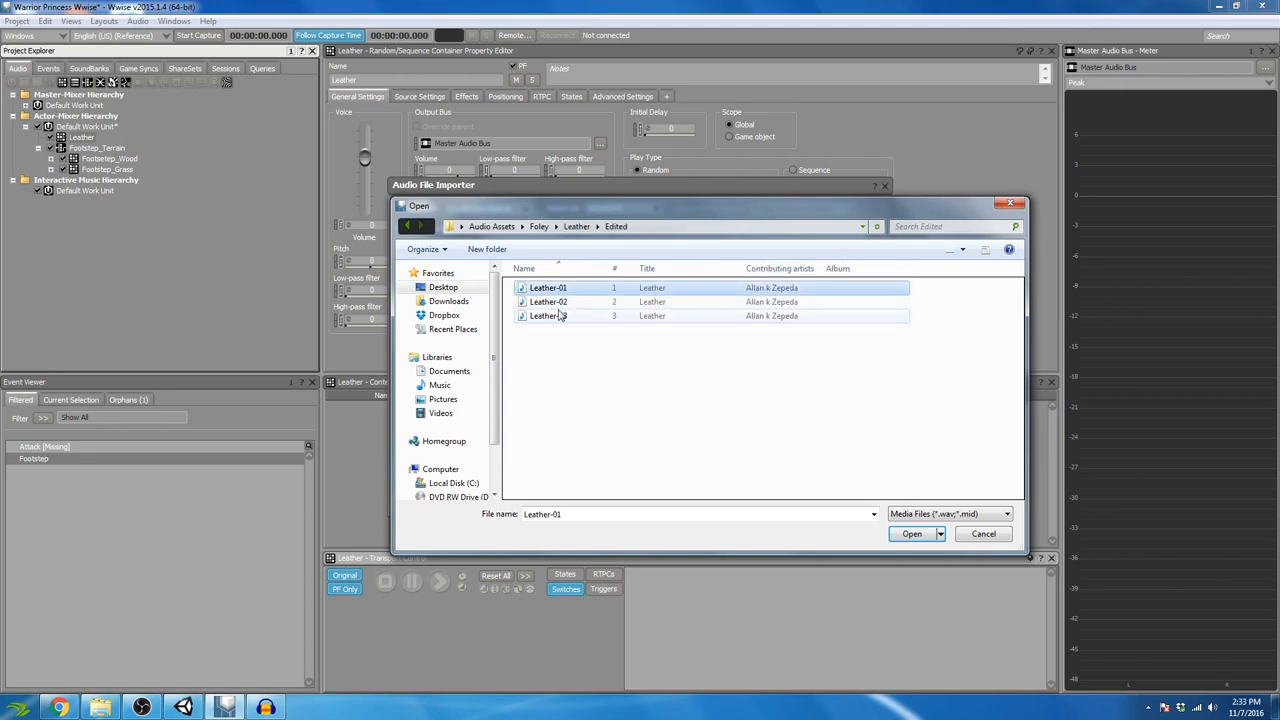
pyautogui.click(909, 535)
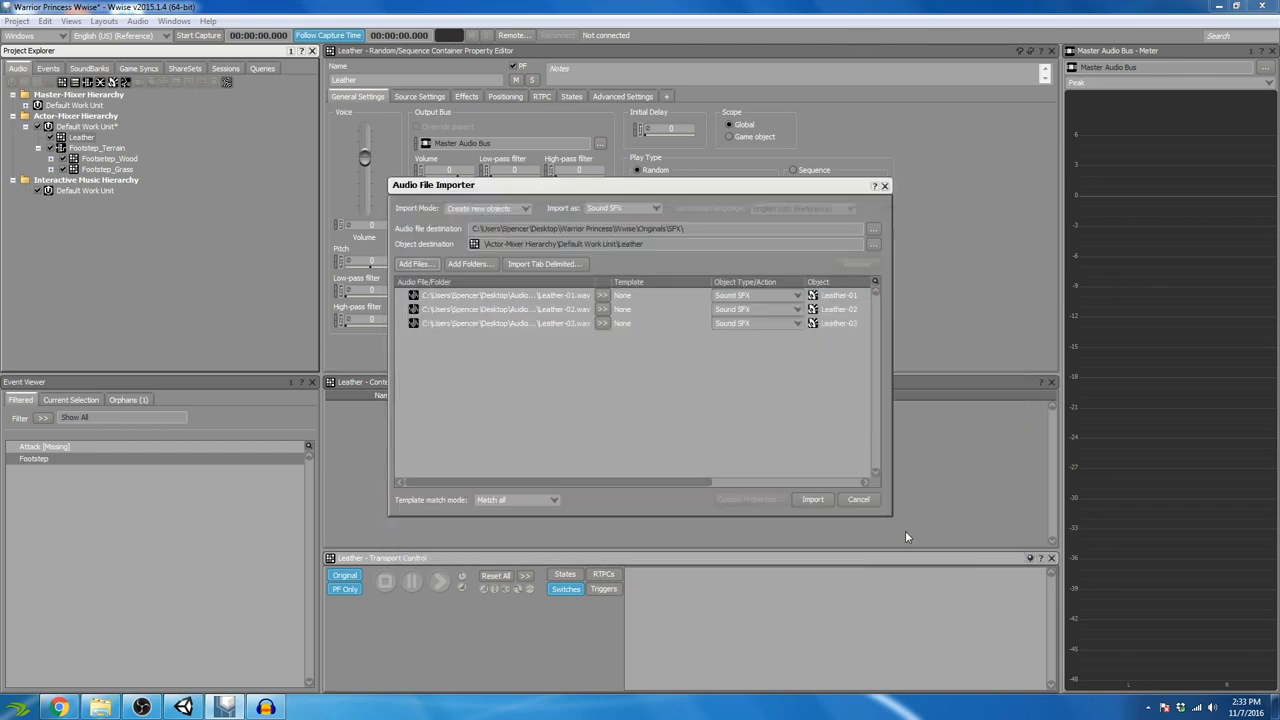
pyautogui.click(812, 500)
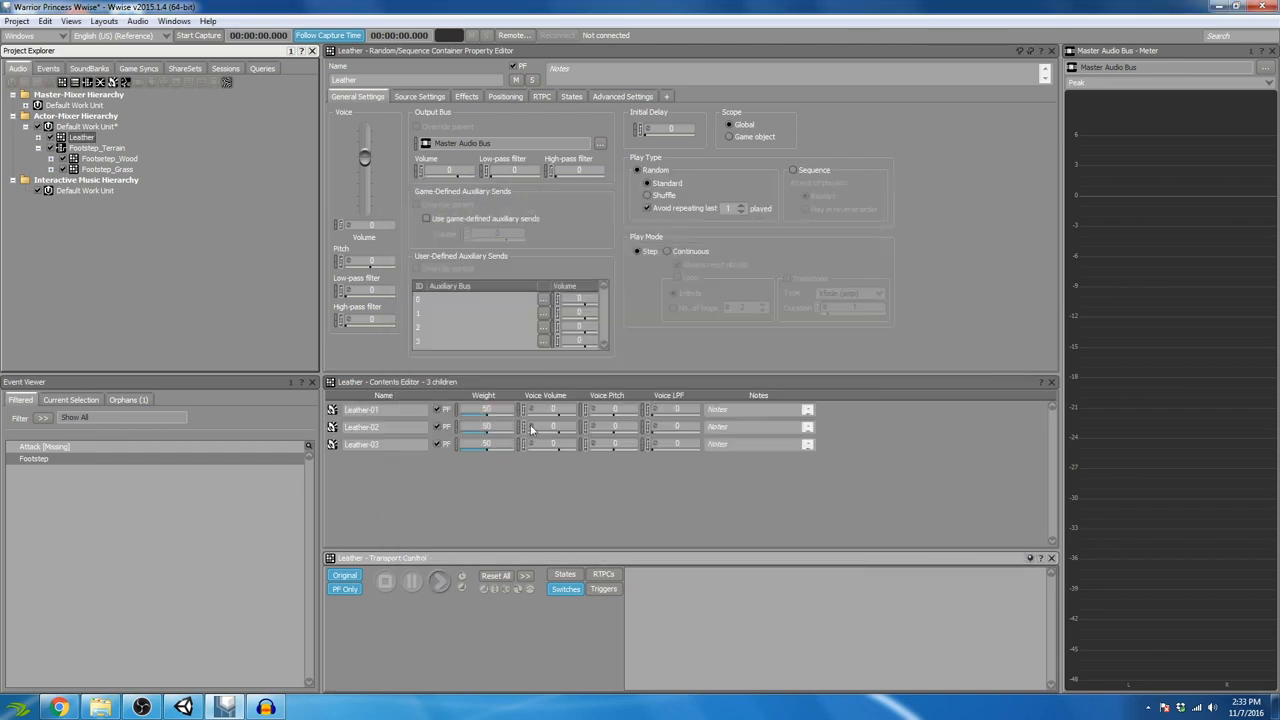
pyautogui.click(38, 138)
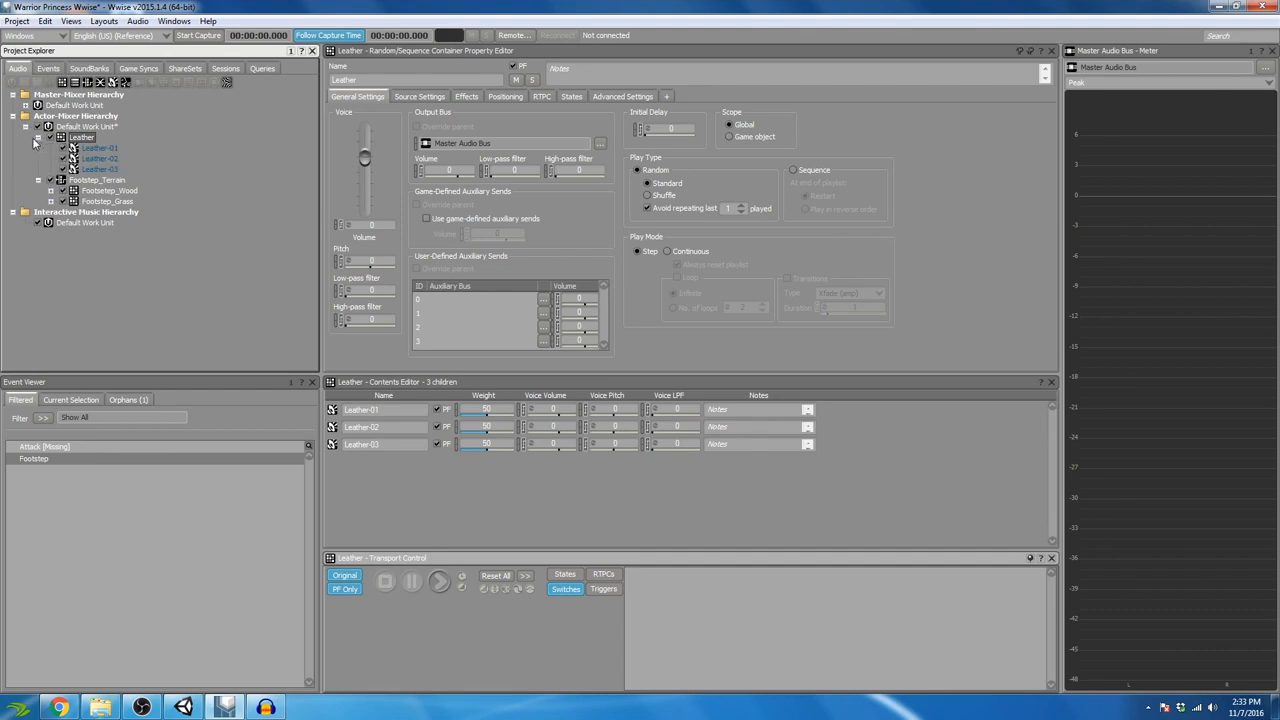
pyautogui.click(33, 139)
pyautogui.click(38, 138)
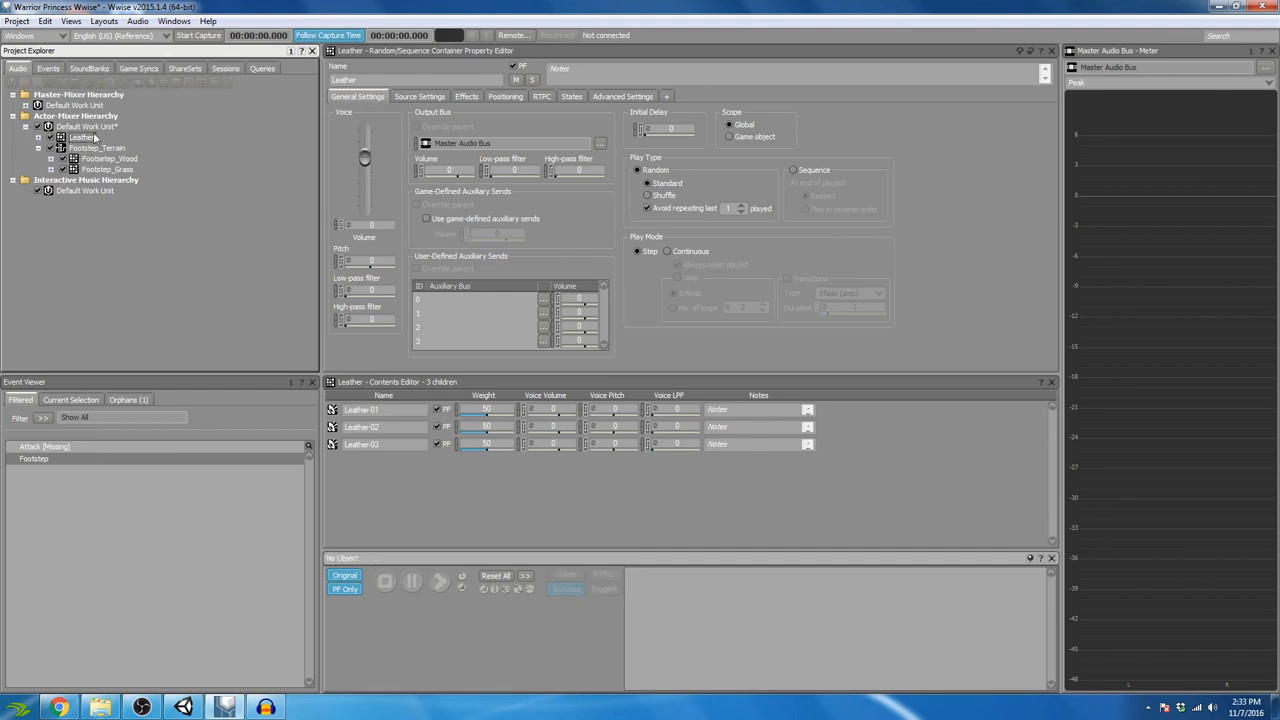
# Create a second random container named Chainmail in the Actor-Mixer Default Work Unit
pyautogui.click(88, 126)
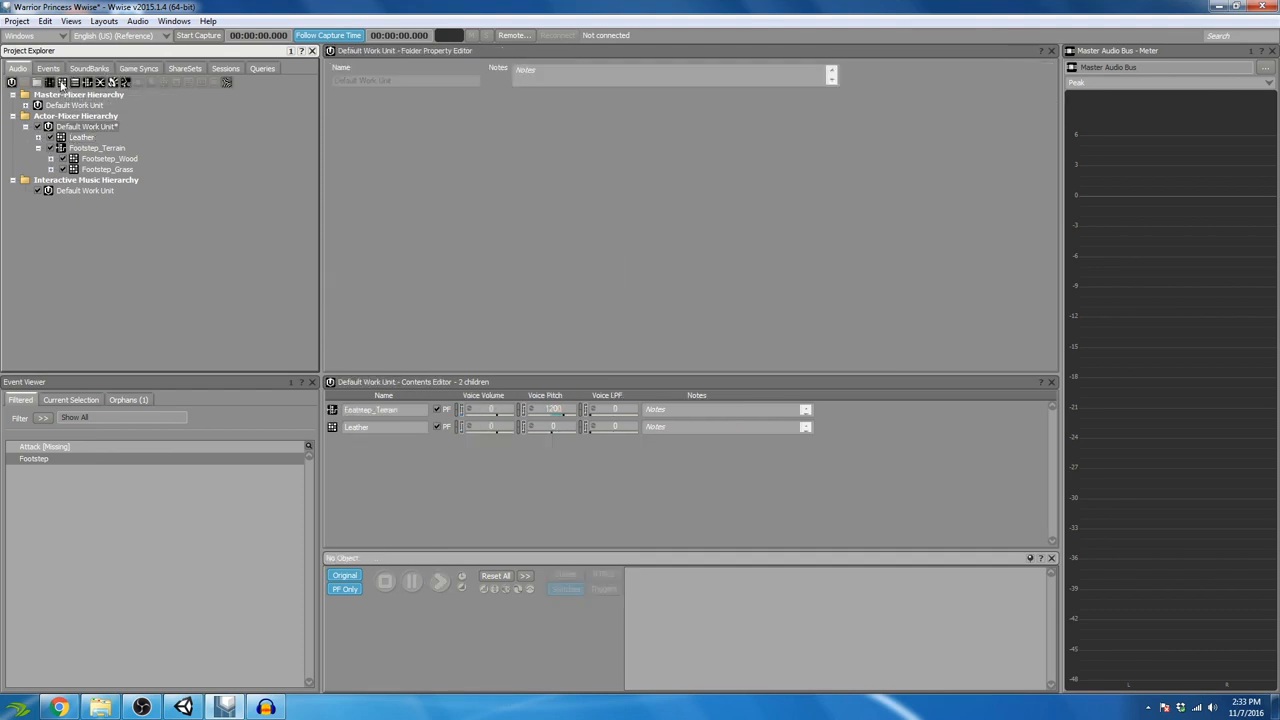
pyautogui.click(61, 83)
pyautogui.write('Chainmail')
pyautogui.press('Return')
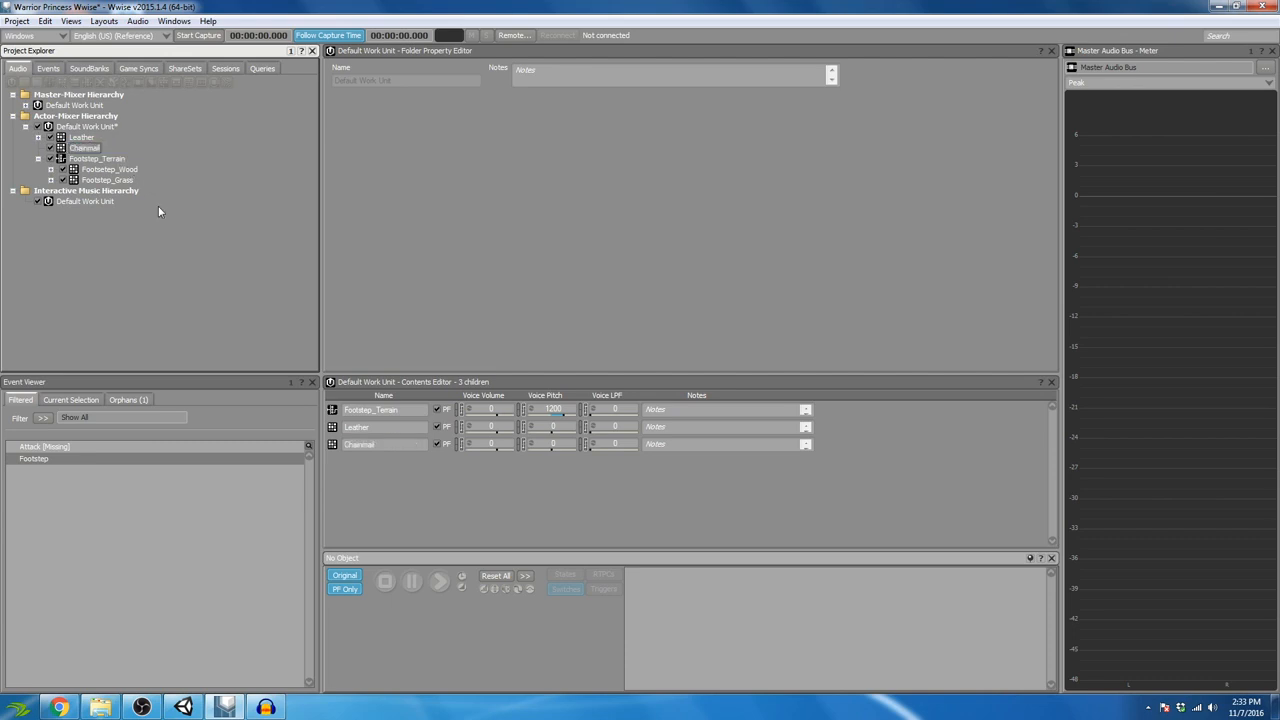
# Start an audio file import into the Chainmail container and browse to Audio Assets > Foley > Chainmail > Edited
pyautogui.rightClick(74, 146)
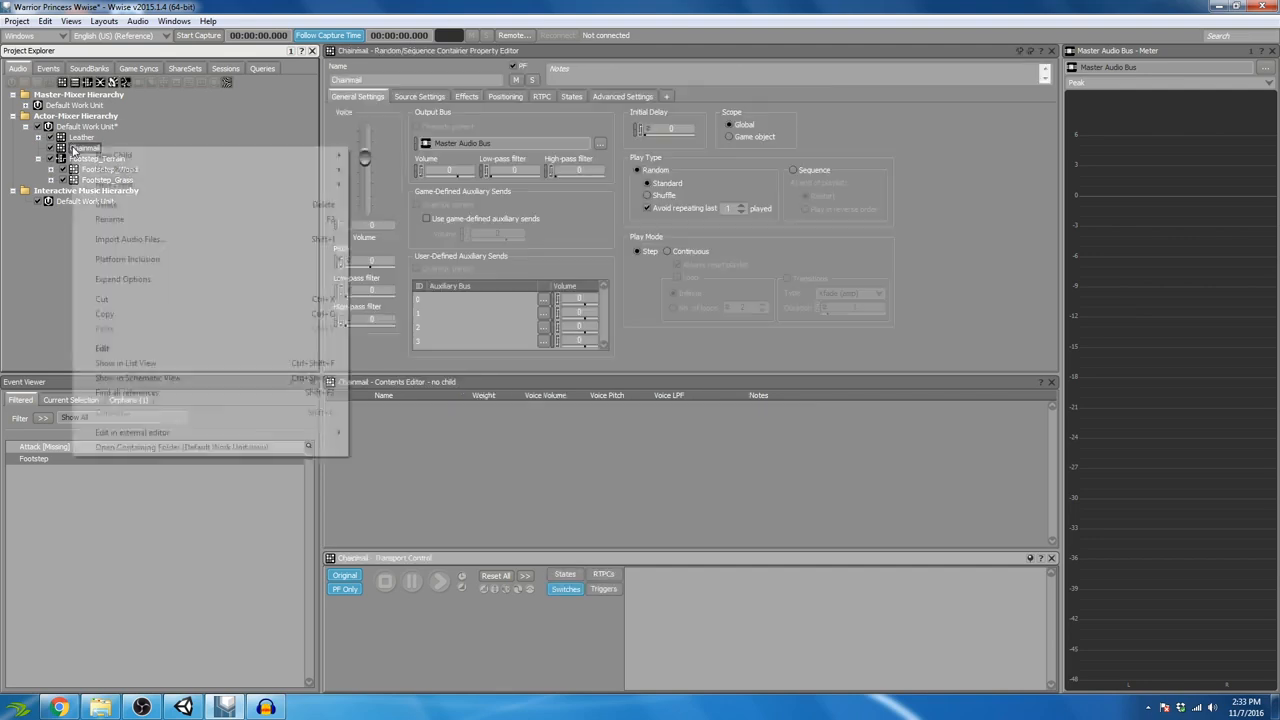
pyautogui.click(170, 241)
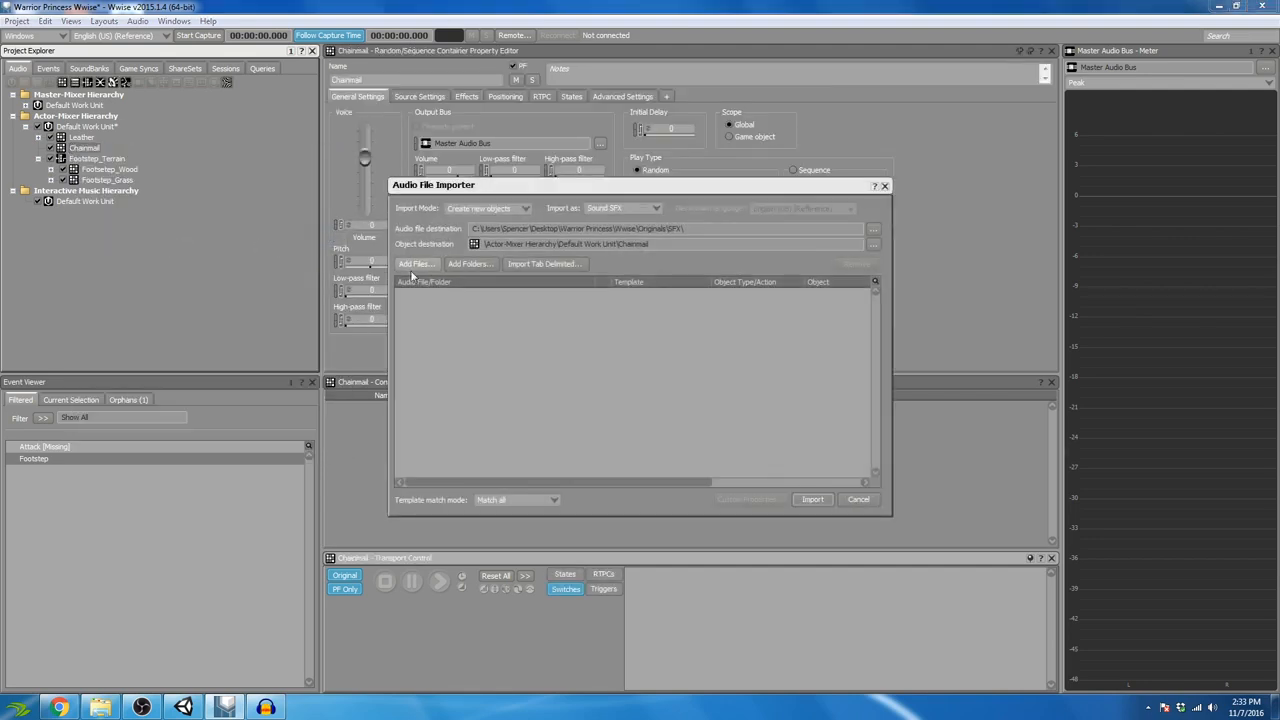
pyautogui.click(415, 263)
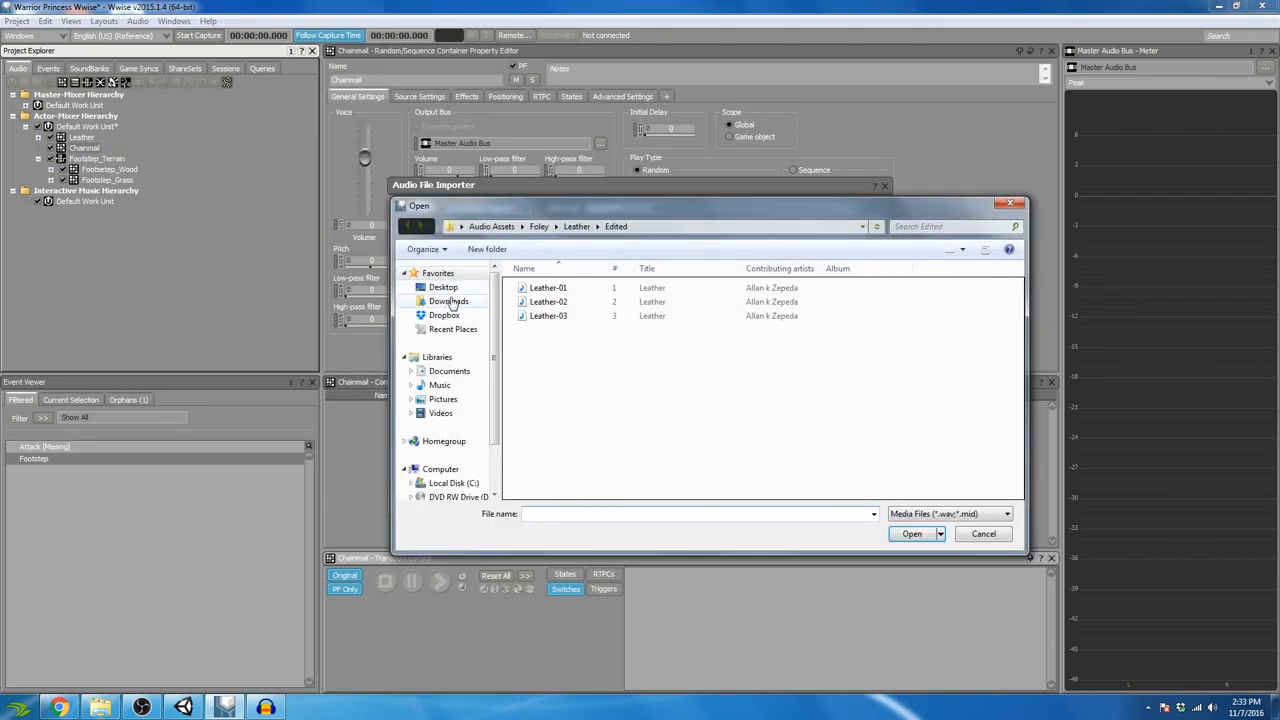
pyautogui.click(443, 288)
pyautogui.doubleClick(583, 316)
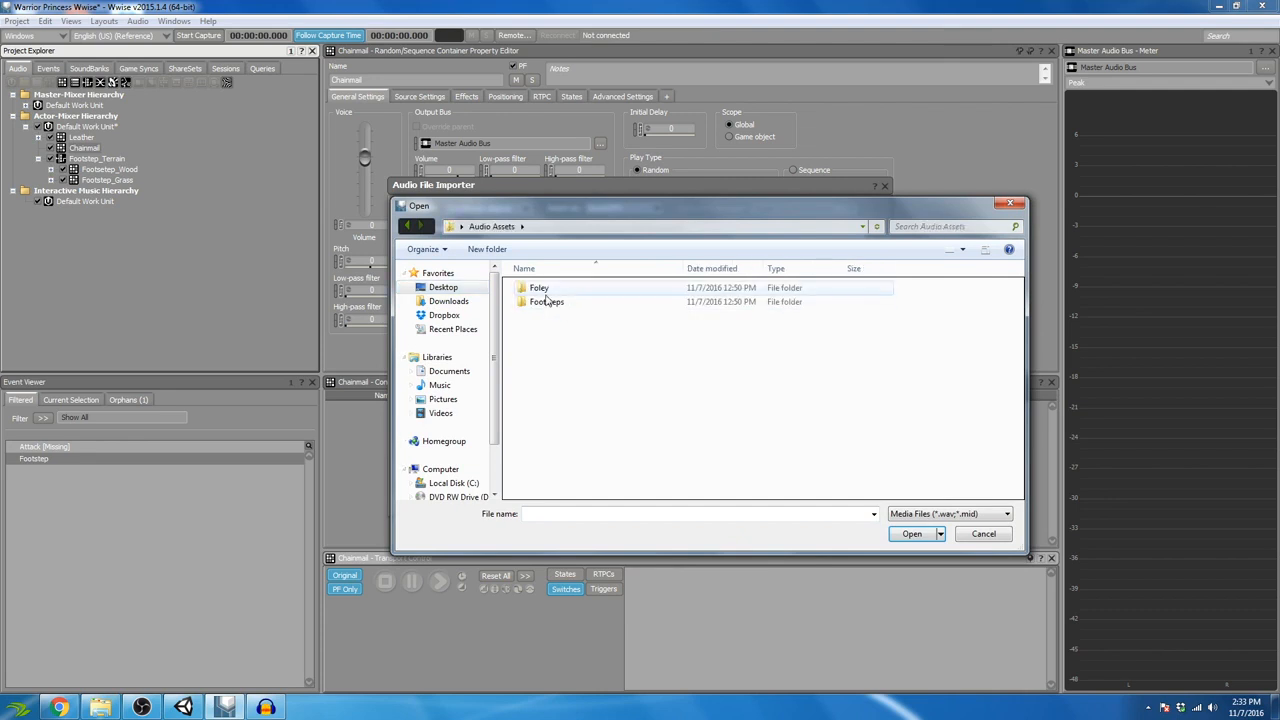
pyautogui.doubleClick(541, 289)
pyautogui.doubleClick(544, 299)
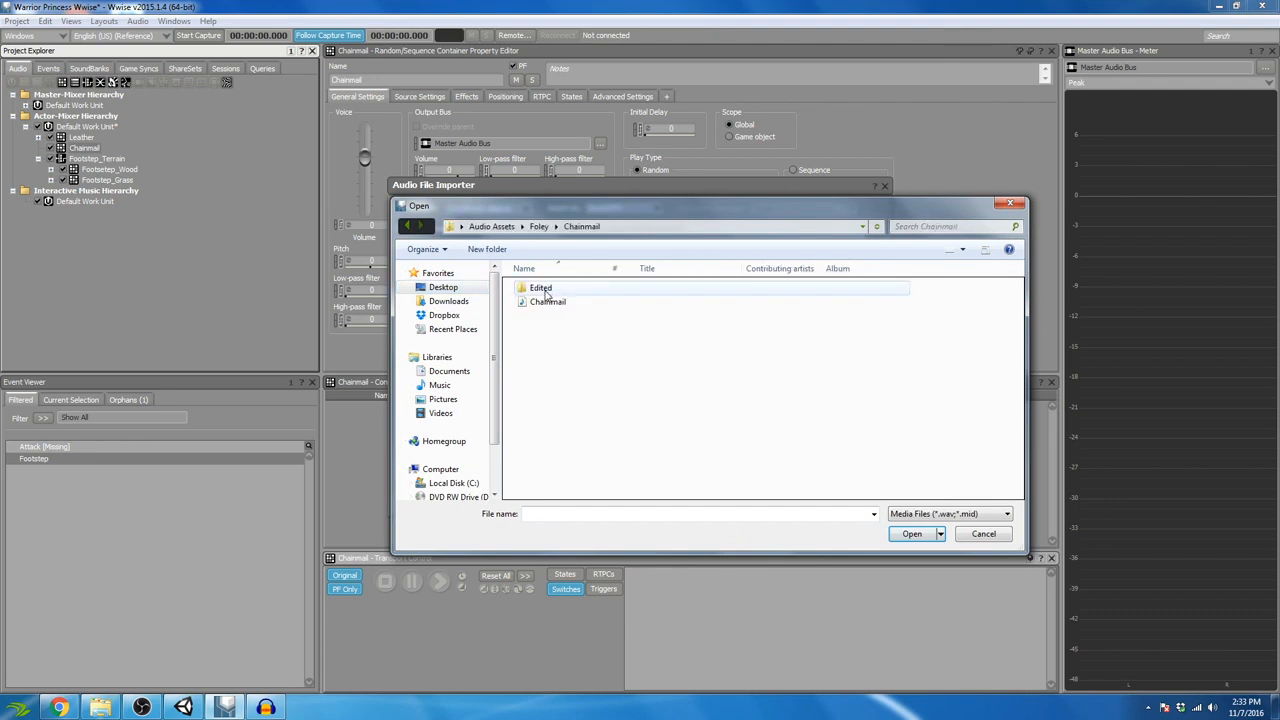
pyautogui.doubleClick(546, 291)
# Import Chainmail-01, Chainmail-02 and Chainmail-03 as Sound SFX objects into the Chainmail container
pyautogui.click(553, 288)
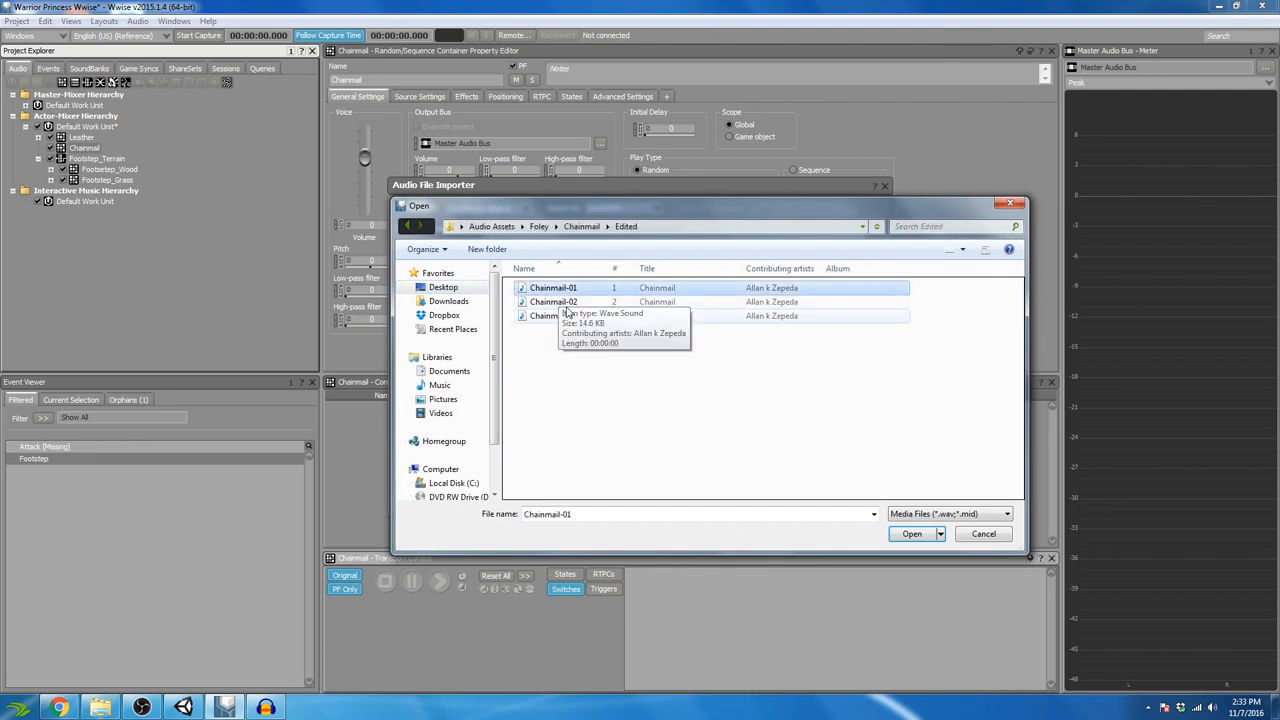
pyautogui.keyDown('shift'); pyautogui.click(565, 316); pyautogui.keyUp('shift')
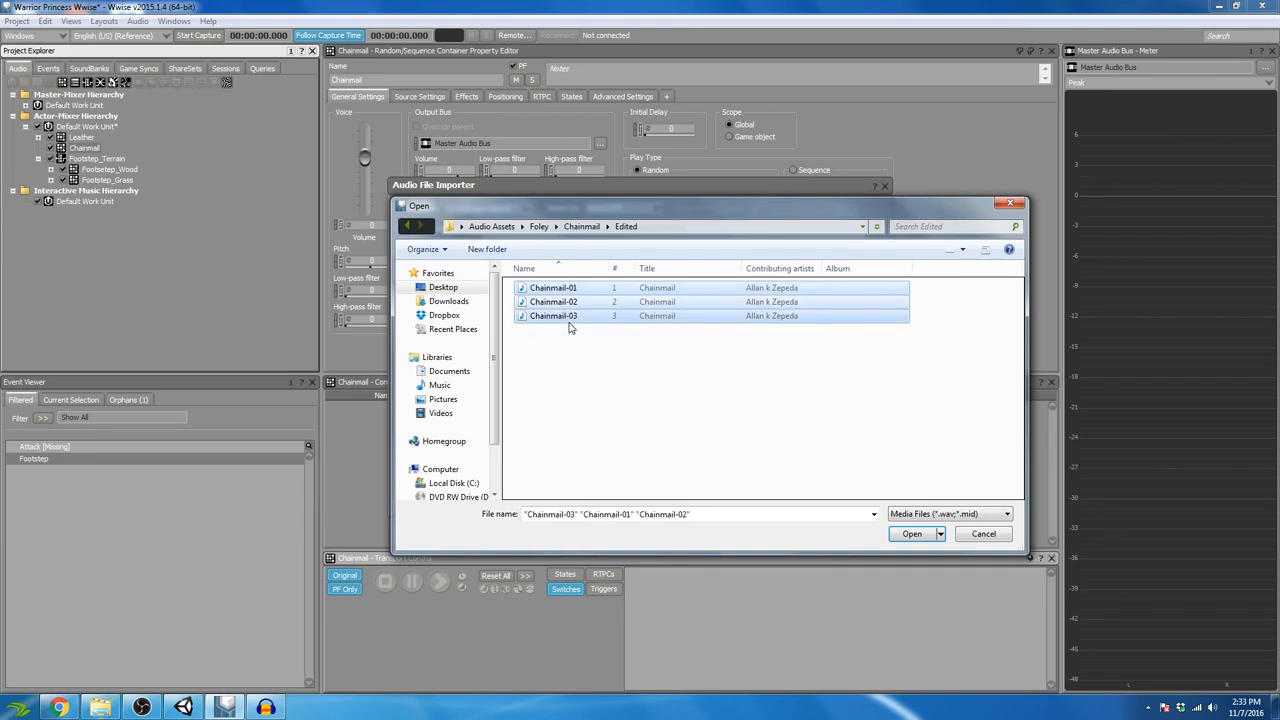
pyautogui.click(912, 534)
pyautogui.click(802, 496)
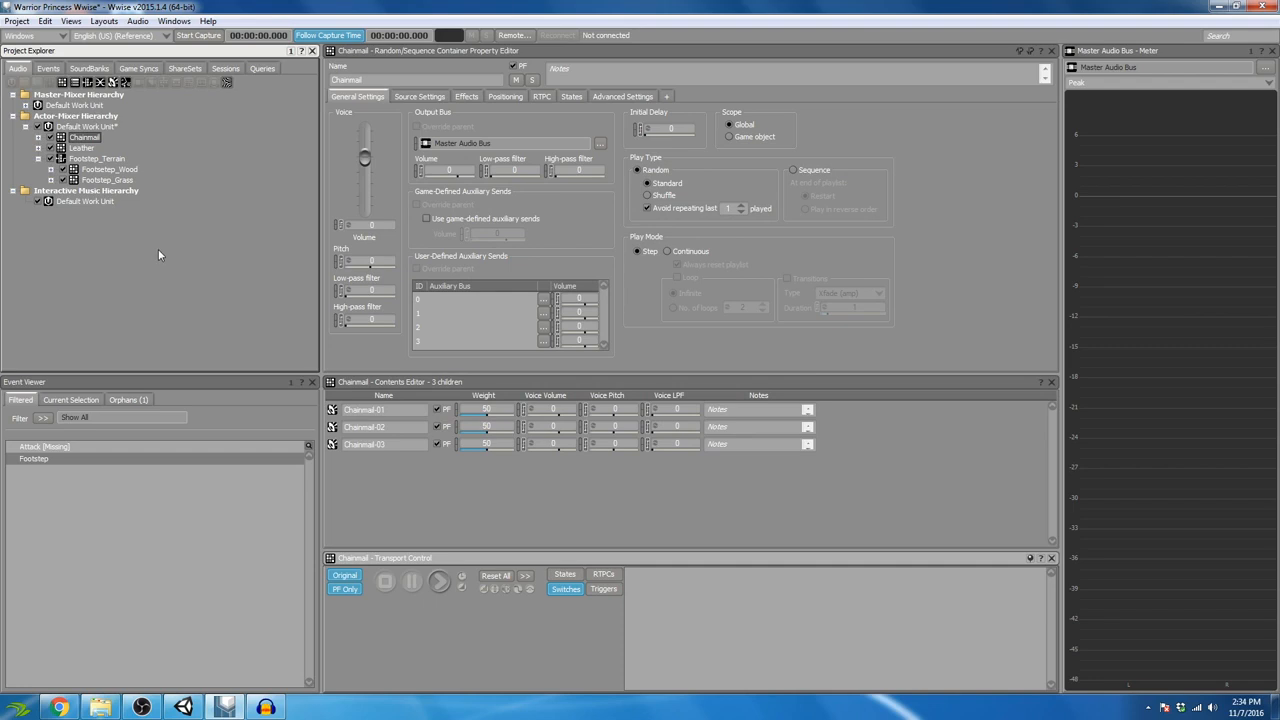
# Audition the Chainmail random container several times to hear its variations
pyautogui.click(84, 148)
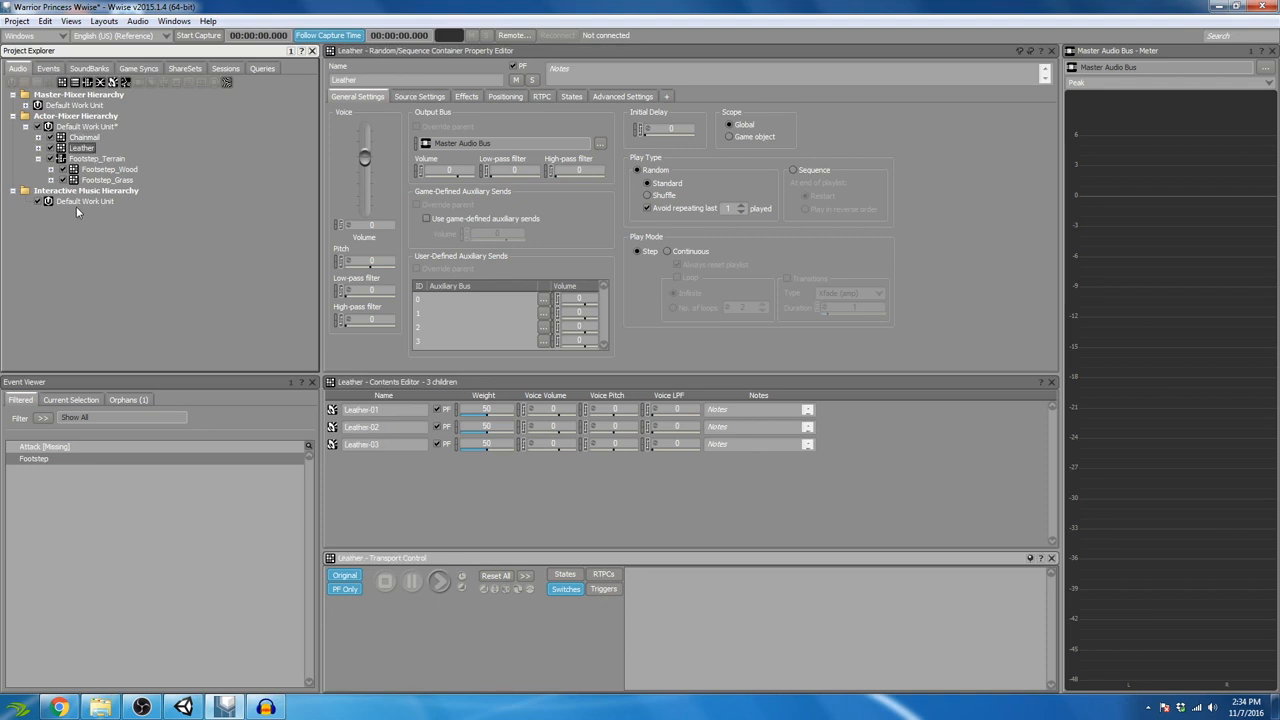
pyautogui.click(95, 138)
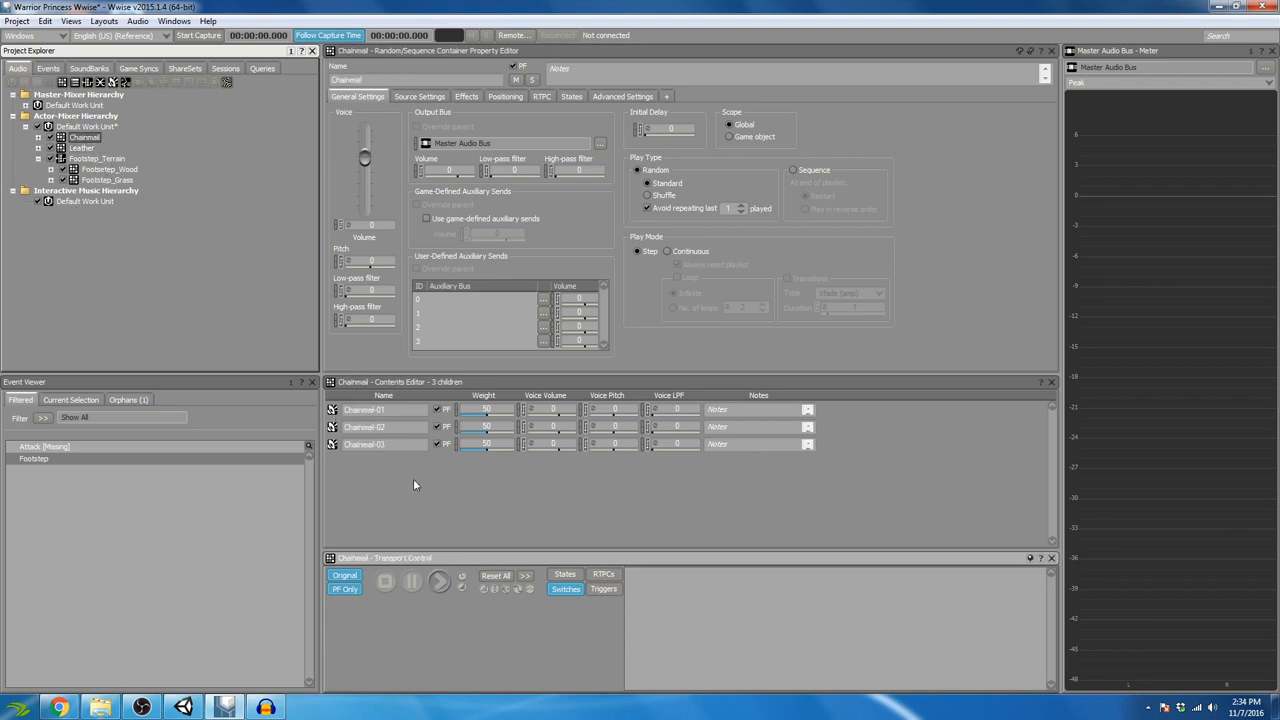
pyautogui.click(440, 590)
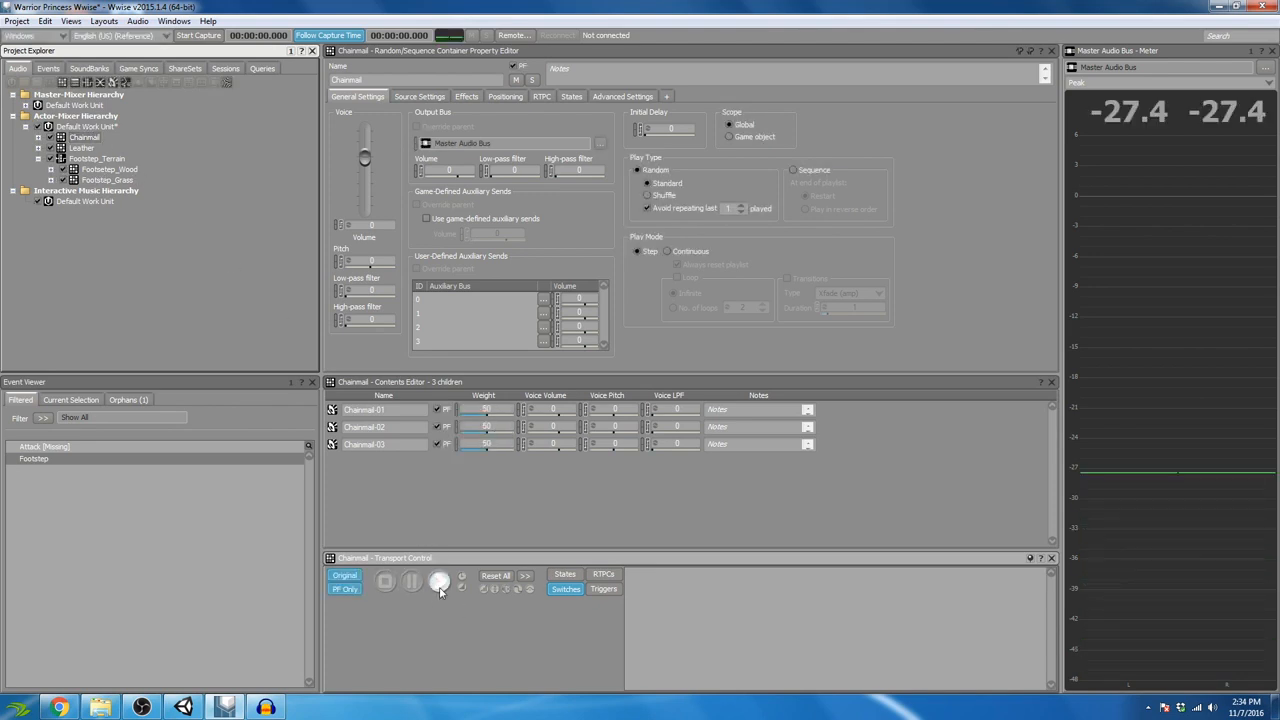
pyautogui.click(440, 590)
pyautogui.click(440, 590)
pyautogui.click(440, 590)
pyautogui.click(440, 590)
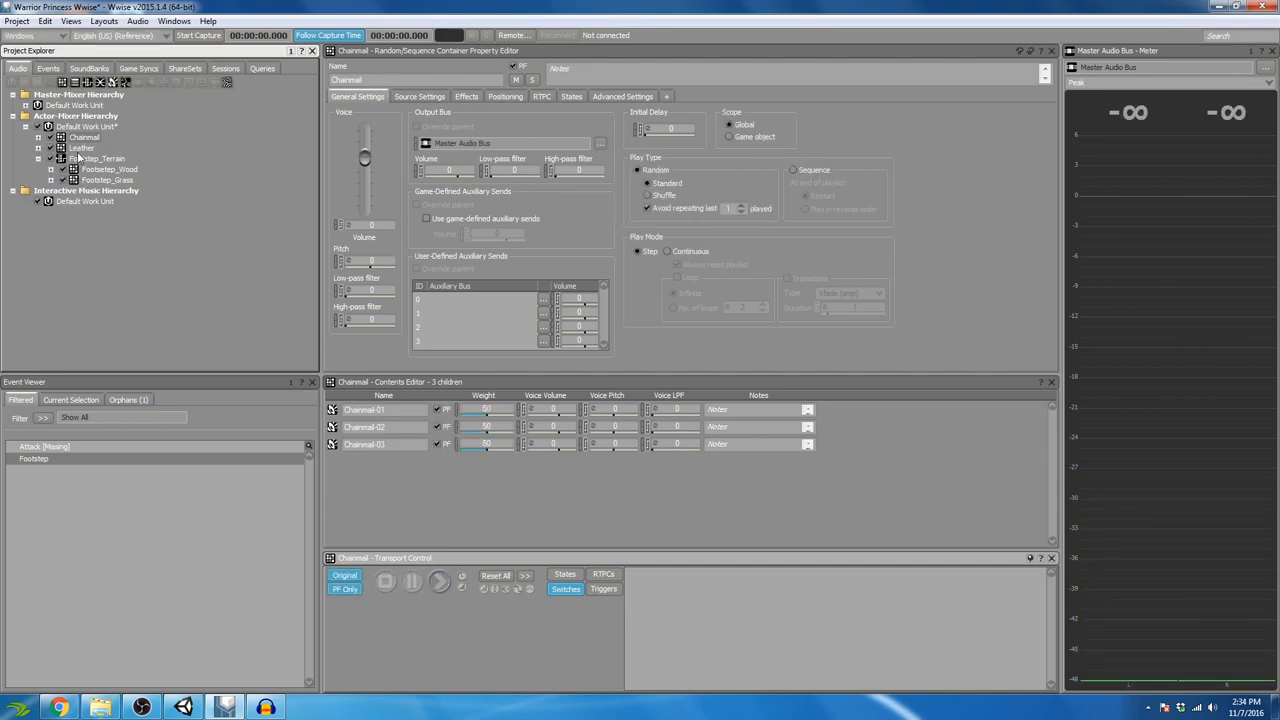
# Audition the Leather random container and its individual sounds Leather-01, Leather-02 and Leather-03
pyautogui.click(82, 147)
pyautogui.click(430, 588)
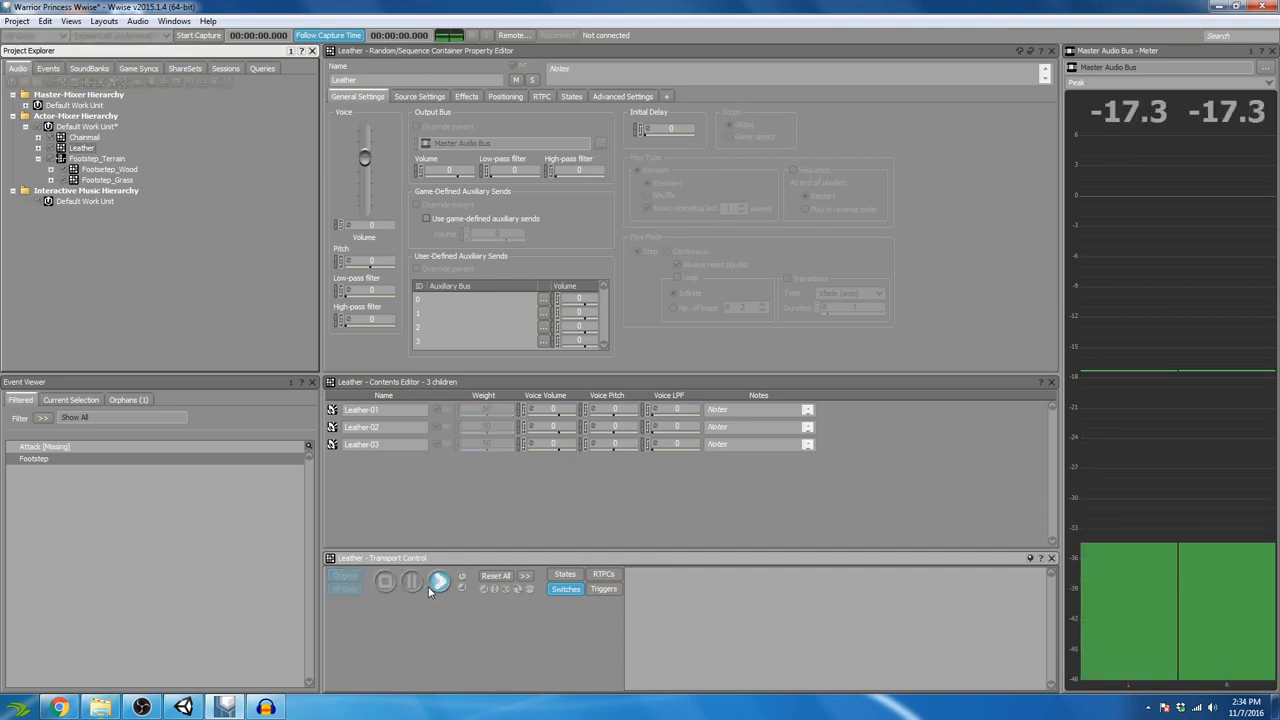
pyautogui.click(38, 147)
pyautogui.click(98, 158)
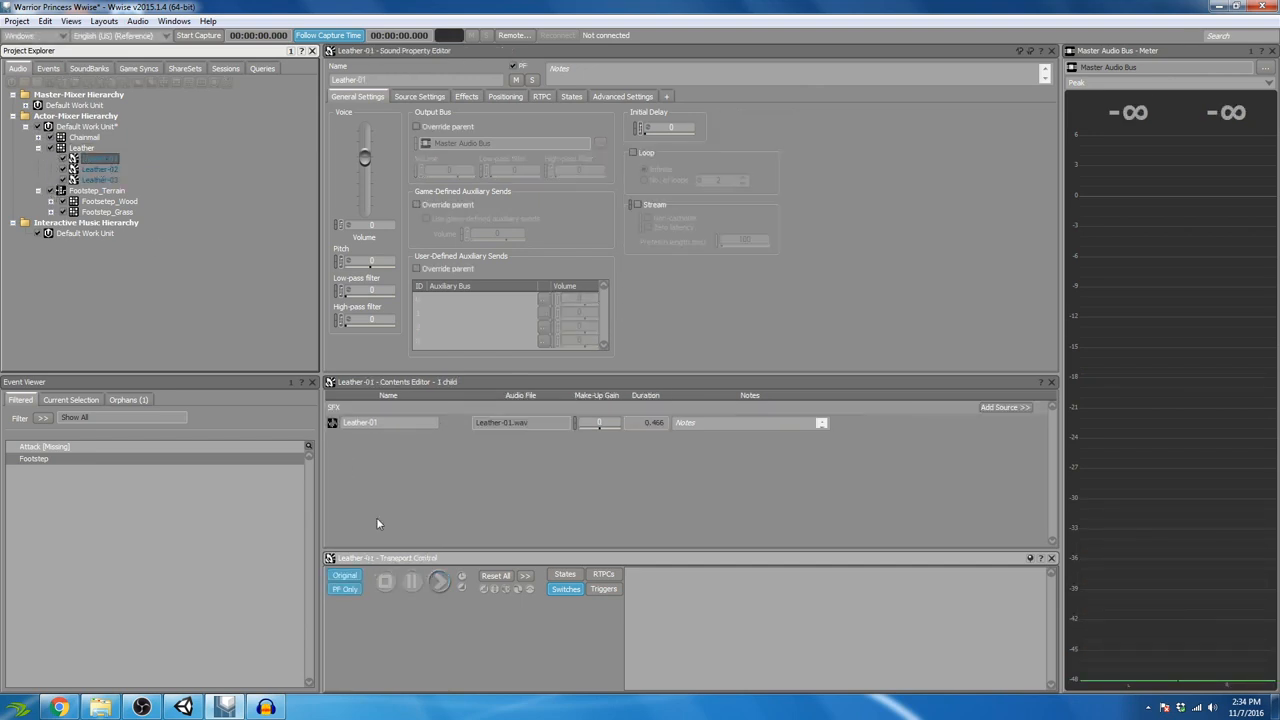
pyautogui.click(439, 581)
pyautogui.click(98, 169)
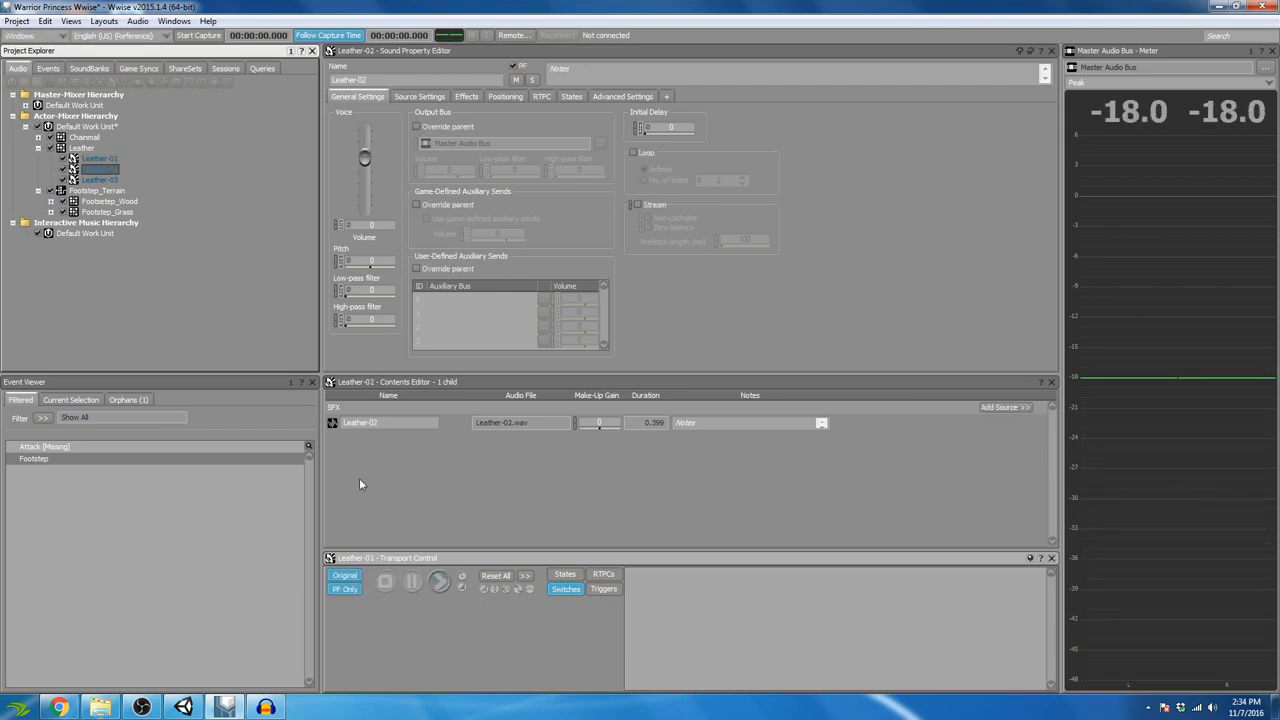
pyautogui.click(439, 583)
pyautogui.click(99, 180)
pyautogui.press('space')
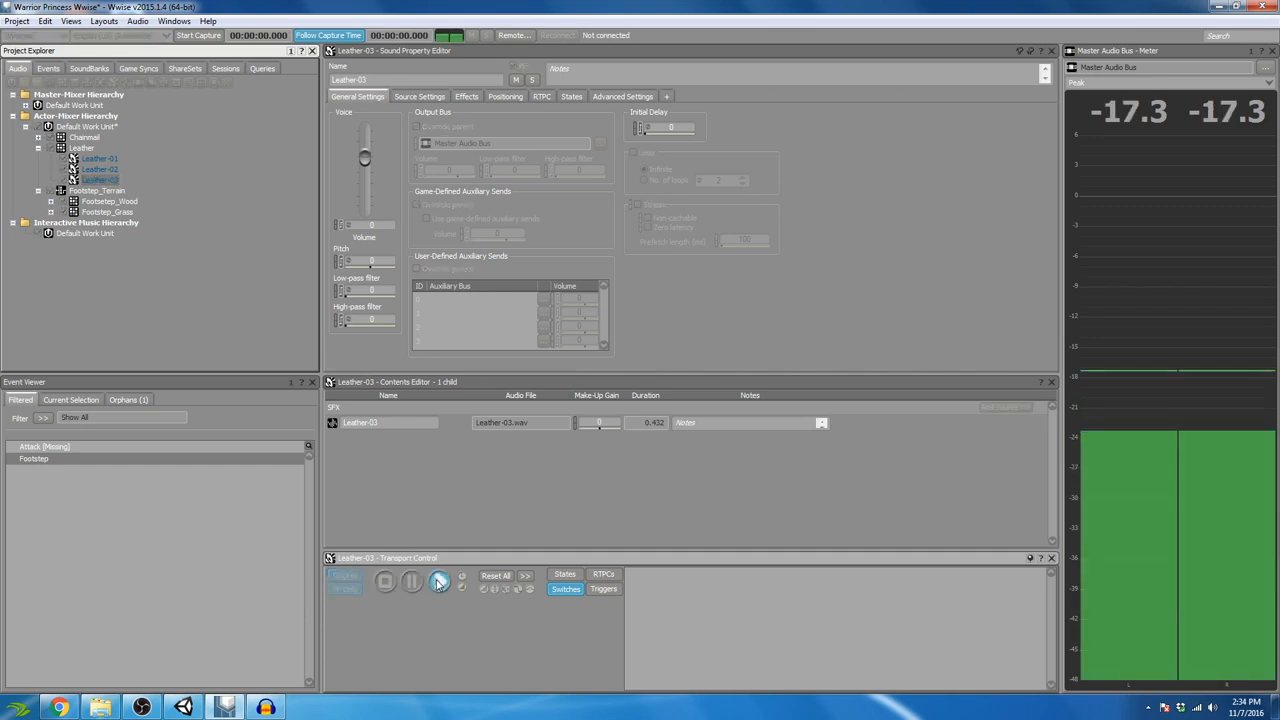
# Play the whole Leather random container several times to hear its variations, and collapse its contents in the hierarchy
pyautogui.click(84, 150)
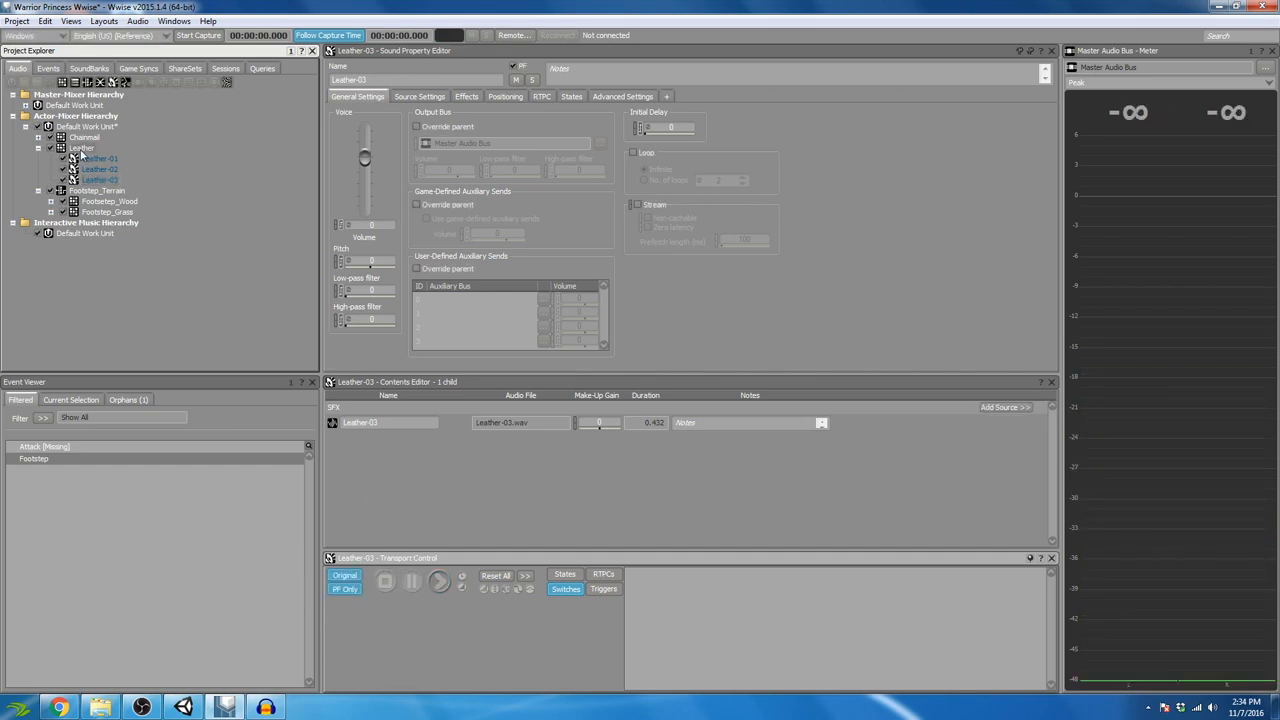
pyautogui.click(440, 583)
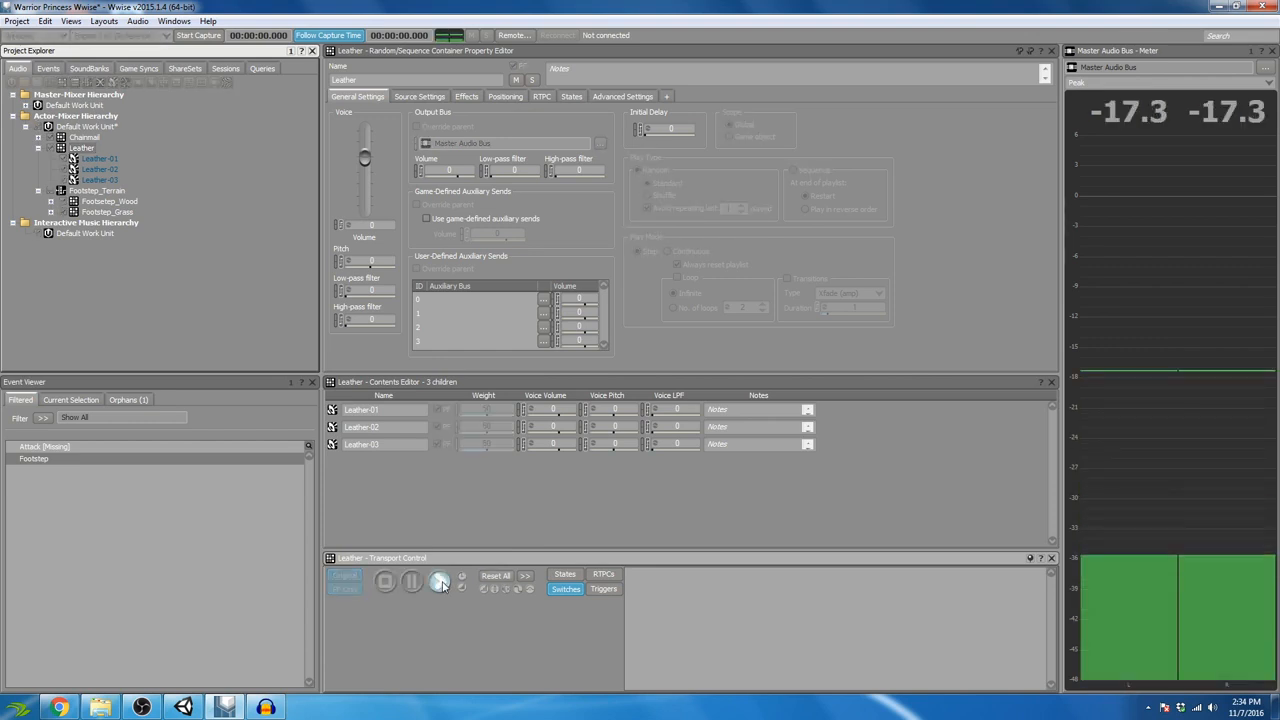
pyautogui.click(442, 585)
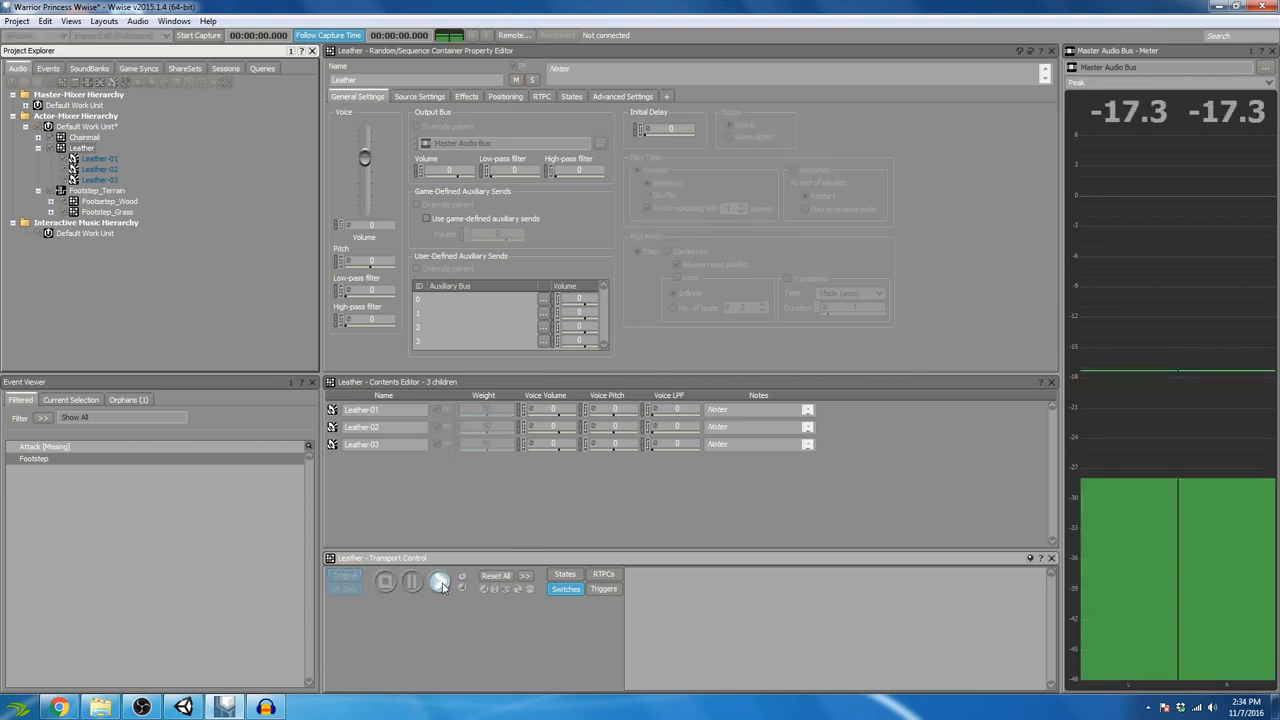
pyautogui.click(442, 585)
pyautogui.click(442, 586)
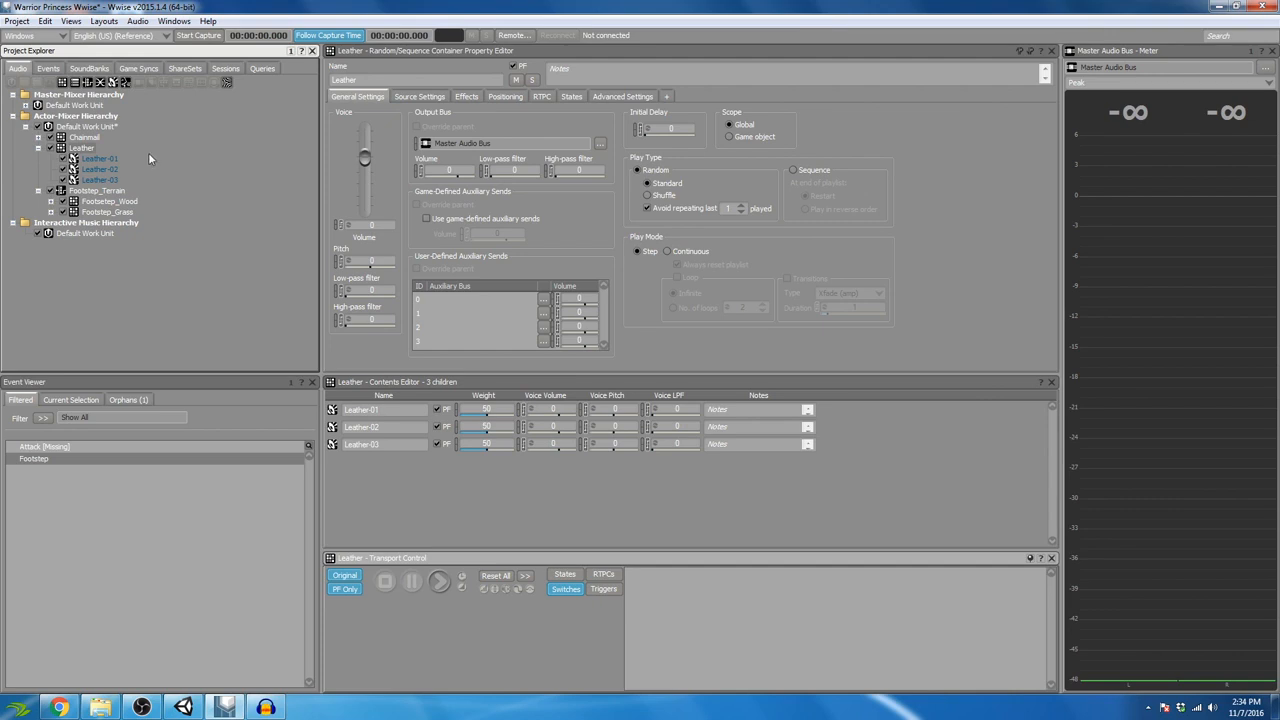
pyautogui.click(38, 148)
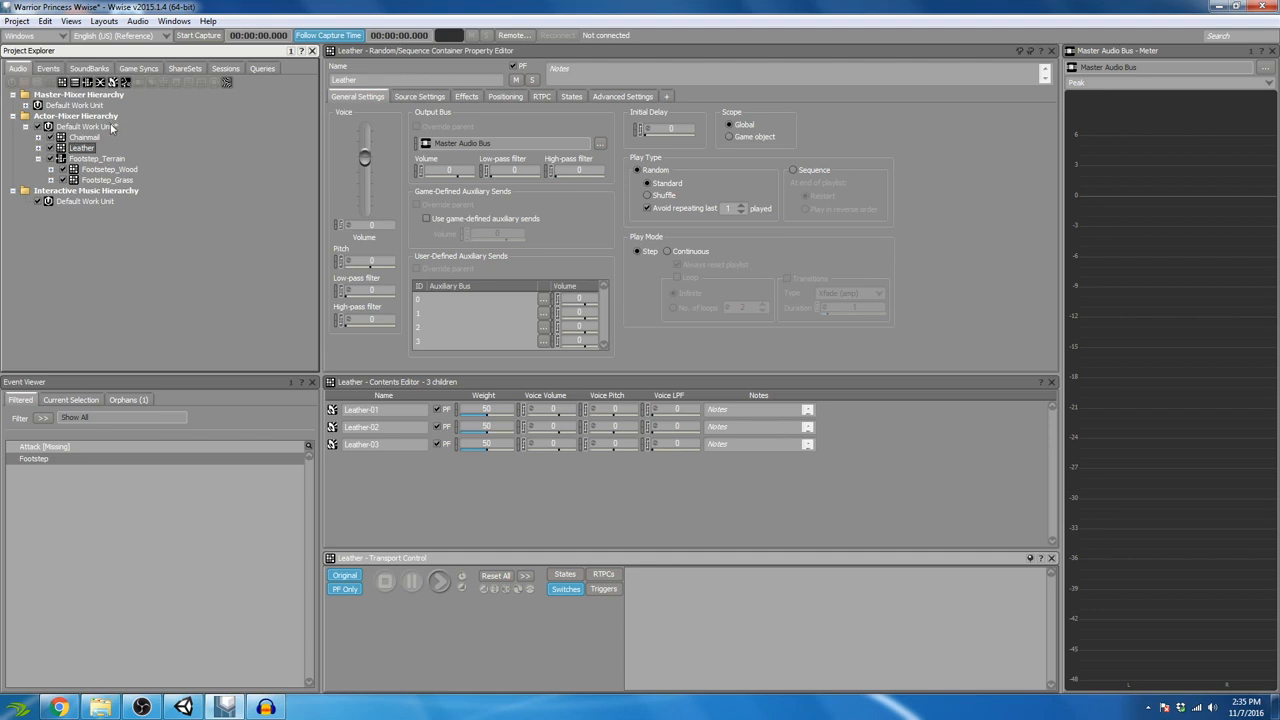
# Create a blend container named Foley in the Actor-Mixer Default Work Unit
pyautogui.click(88, 138)
pyautogui.click(90, 148)
pyautogui.click(97, 136)
pyautogui.click(92, 127)
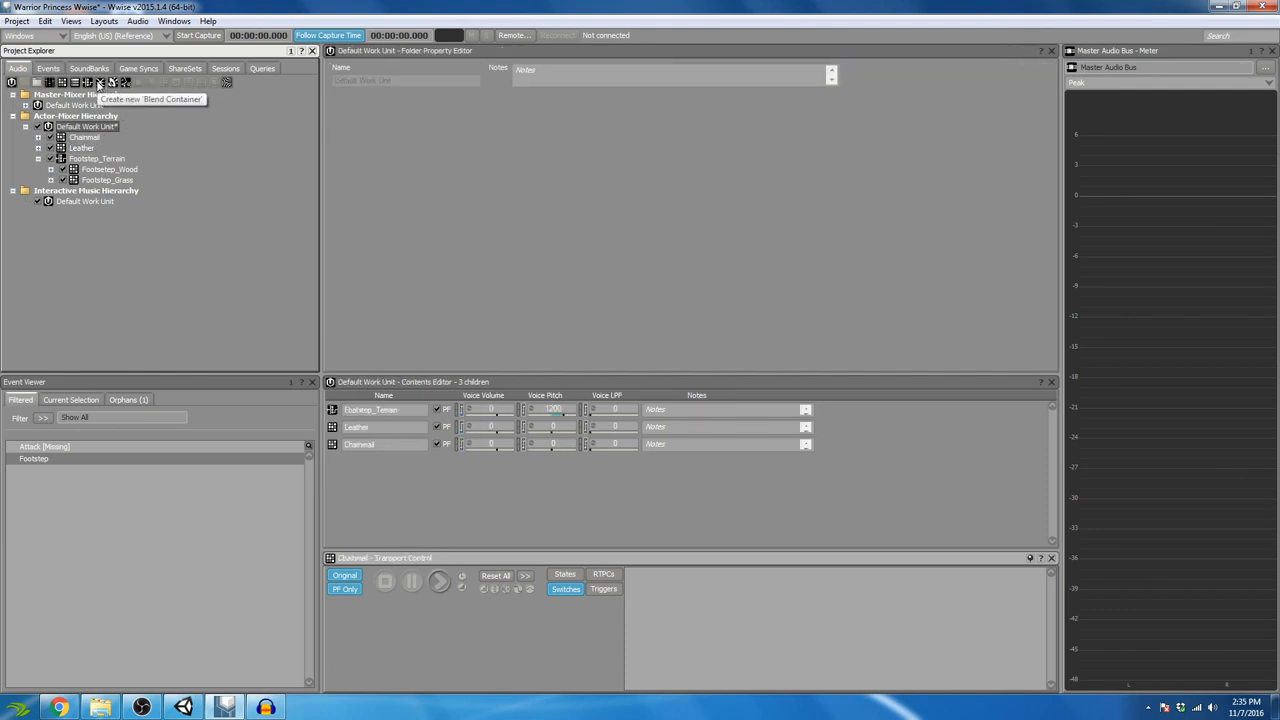
pyautogui.click(90, 139)
pyautogui.click(92, 129)
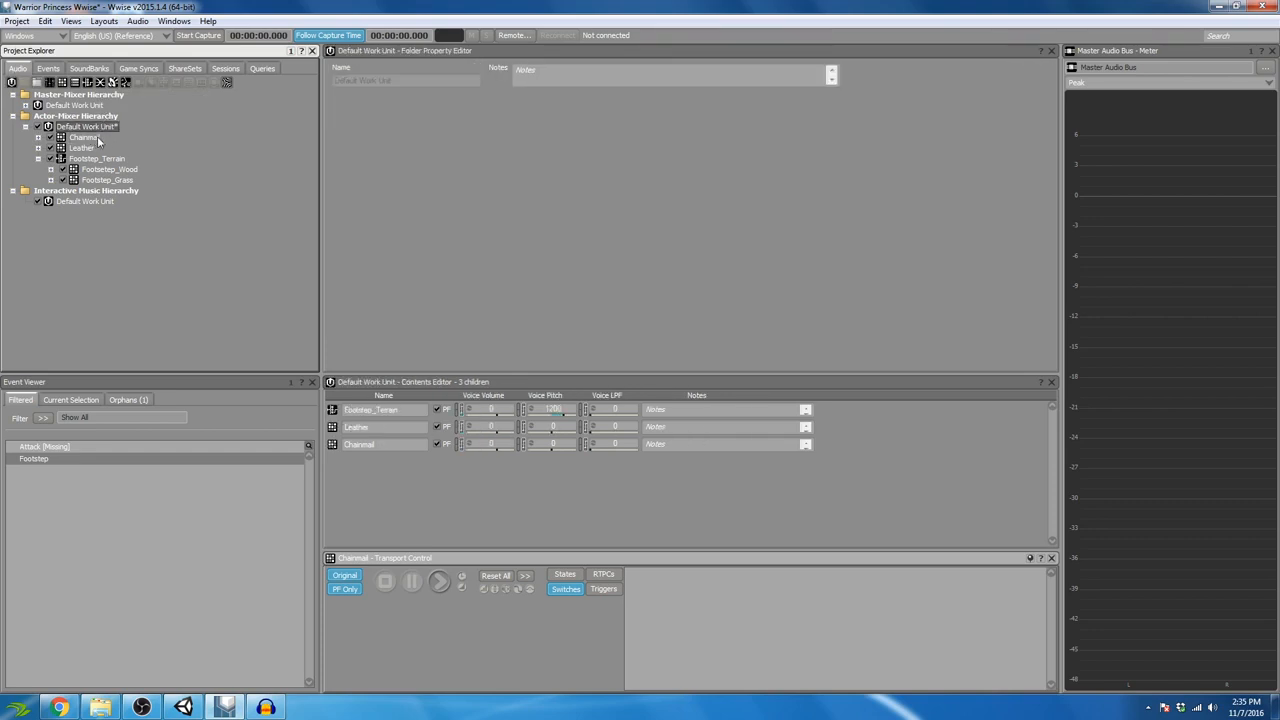
pyautogui.click(102, 84)
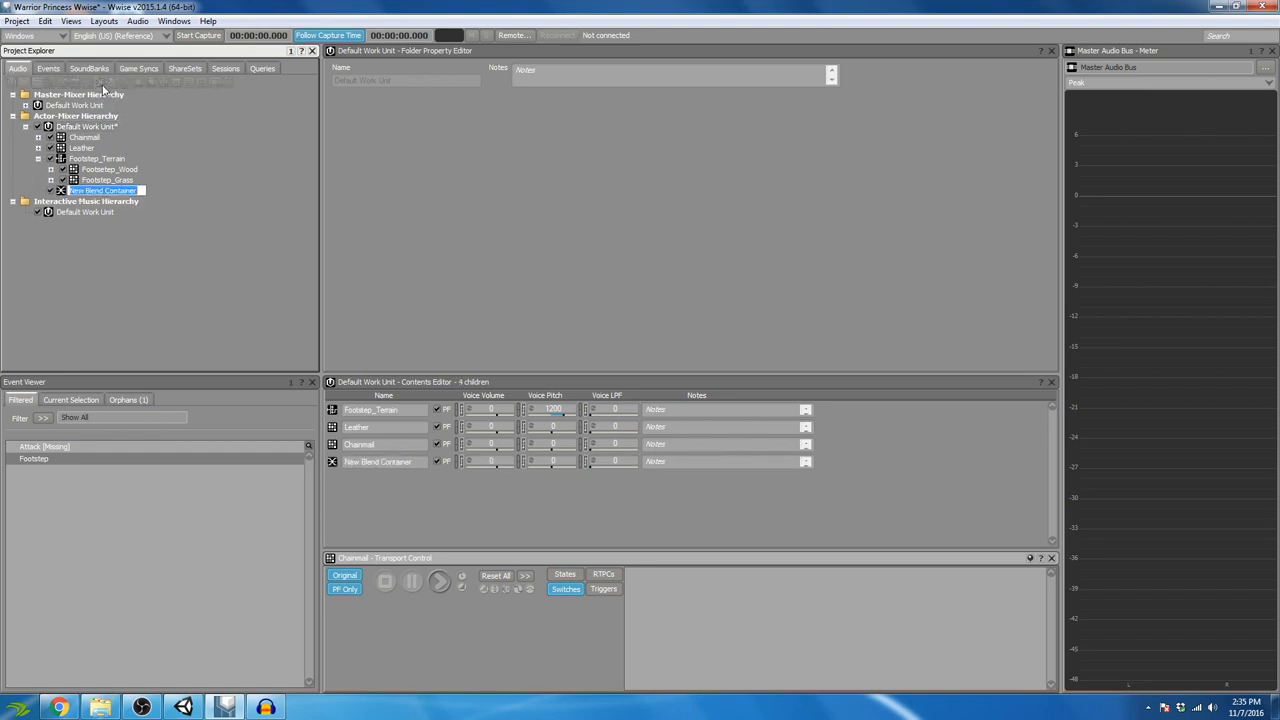
pyautogui.write('Foley')
pyautogui.press('Return')
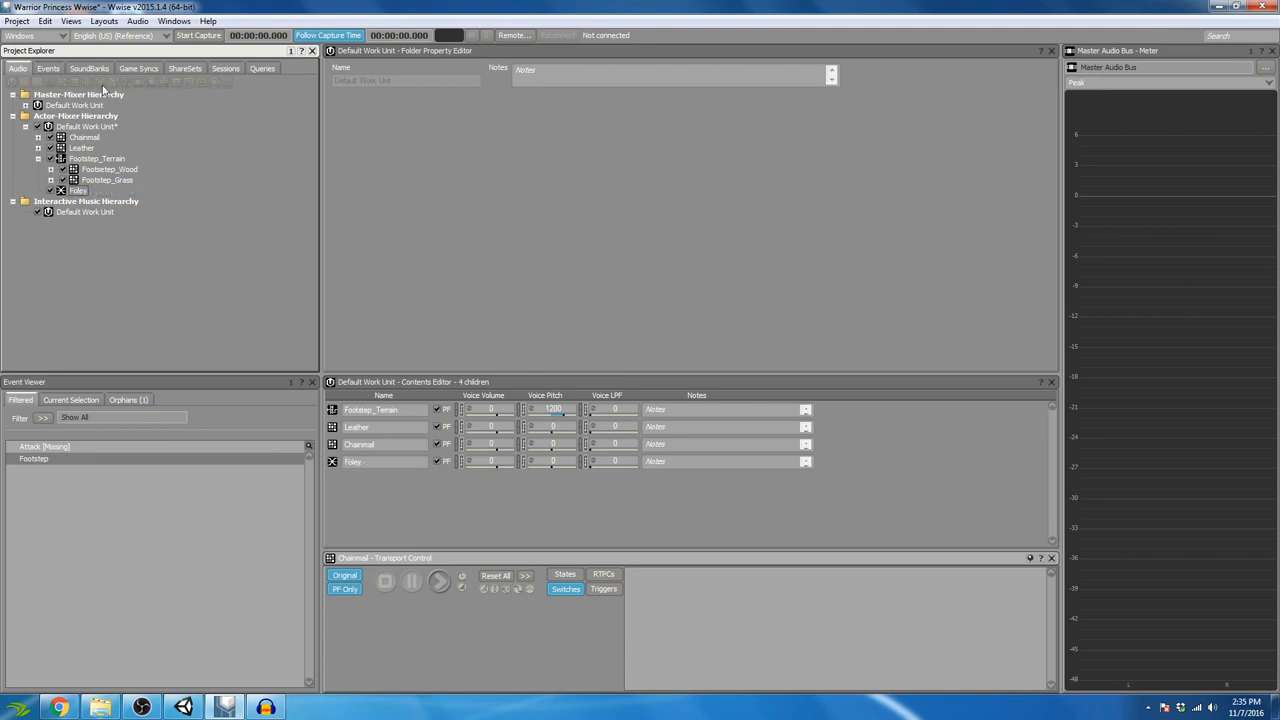
# Move the Chainmail and Leather random containers into the Foley blend container and expand it to check its children
pyautogui.click(97, 137)
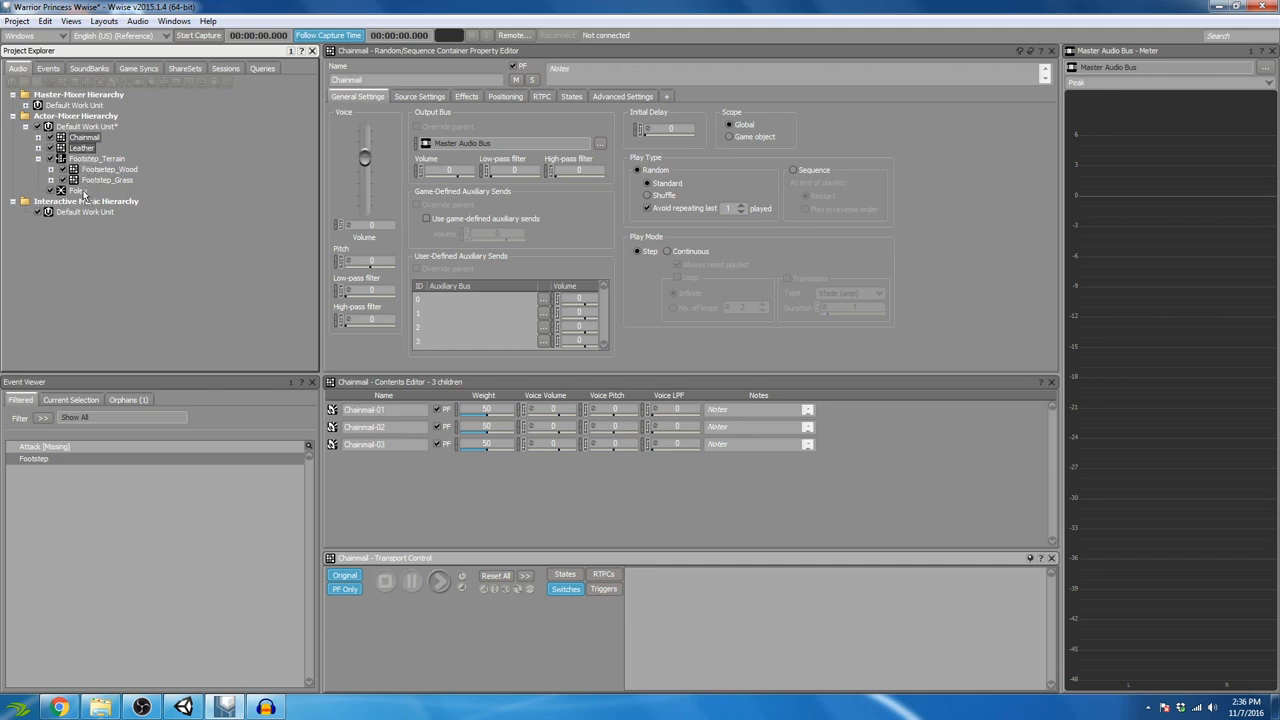
pyautogui.moveTo(84, 194); pyautogui.dragTo(84, 194)
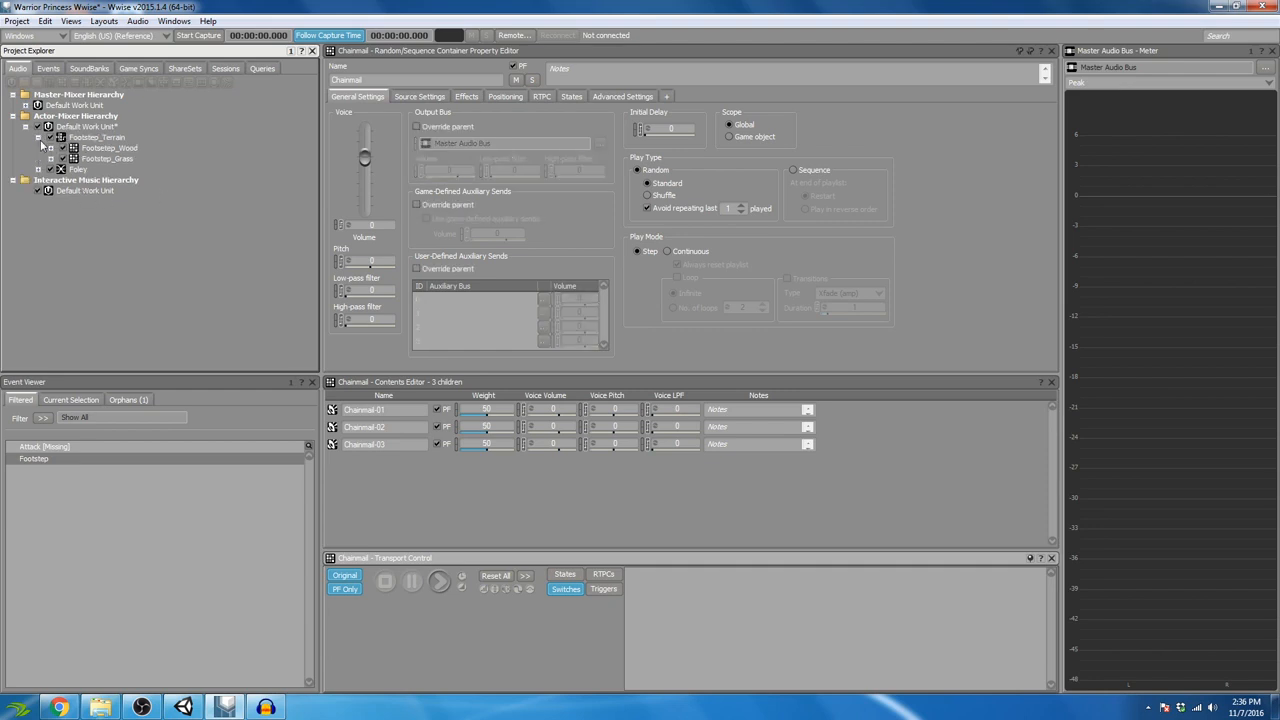
pyautogui.click(77, 169)
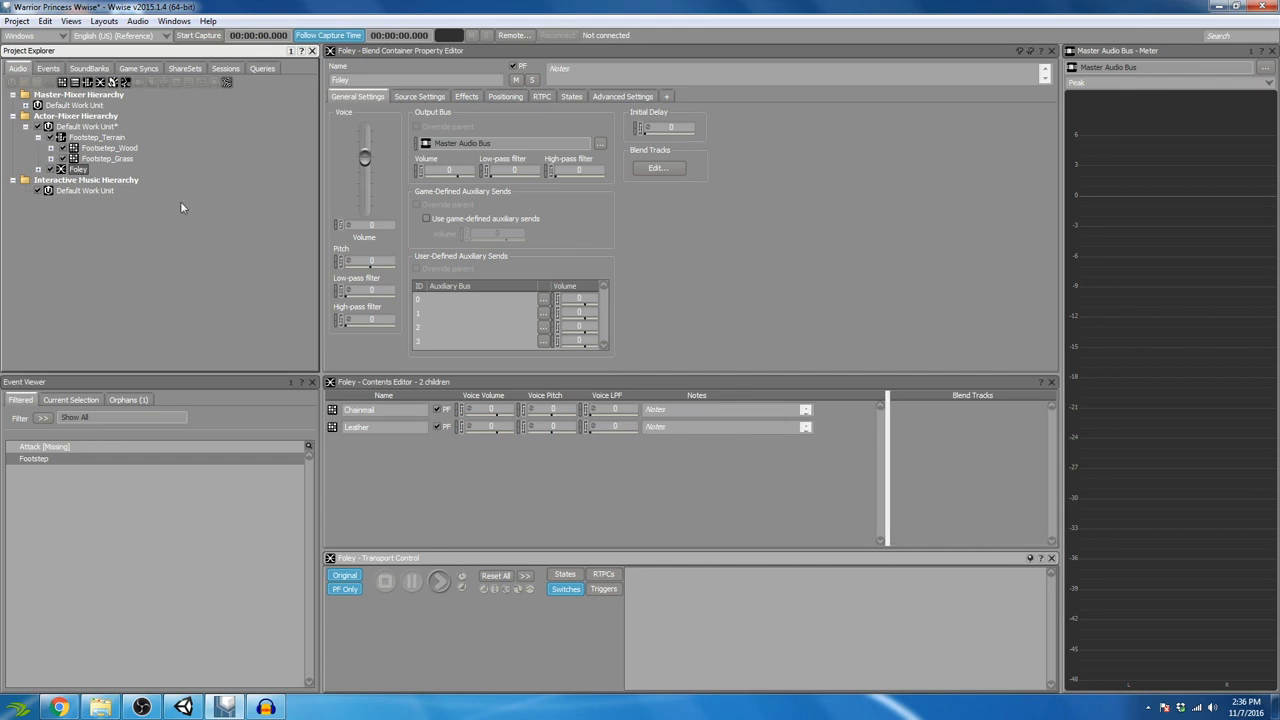
pyautogui.click(38, 170)
pyautogui.click(94, 190)
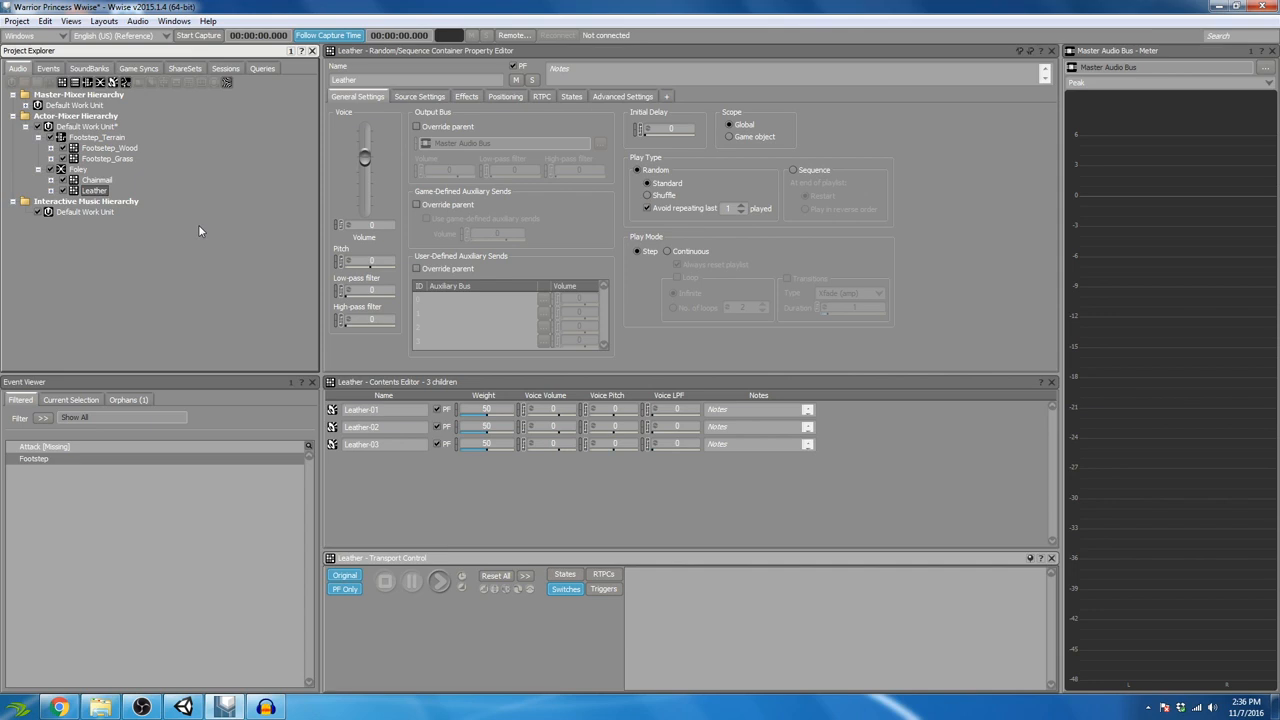
# Audition the Foley blend container several times to hear chainmail and leather play together
pyautogui.press('Up')
pyautogui.press('Up')
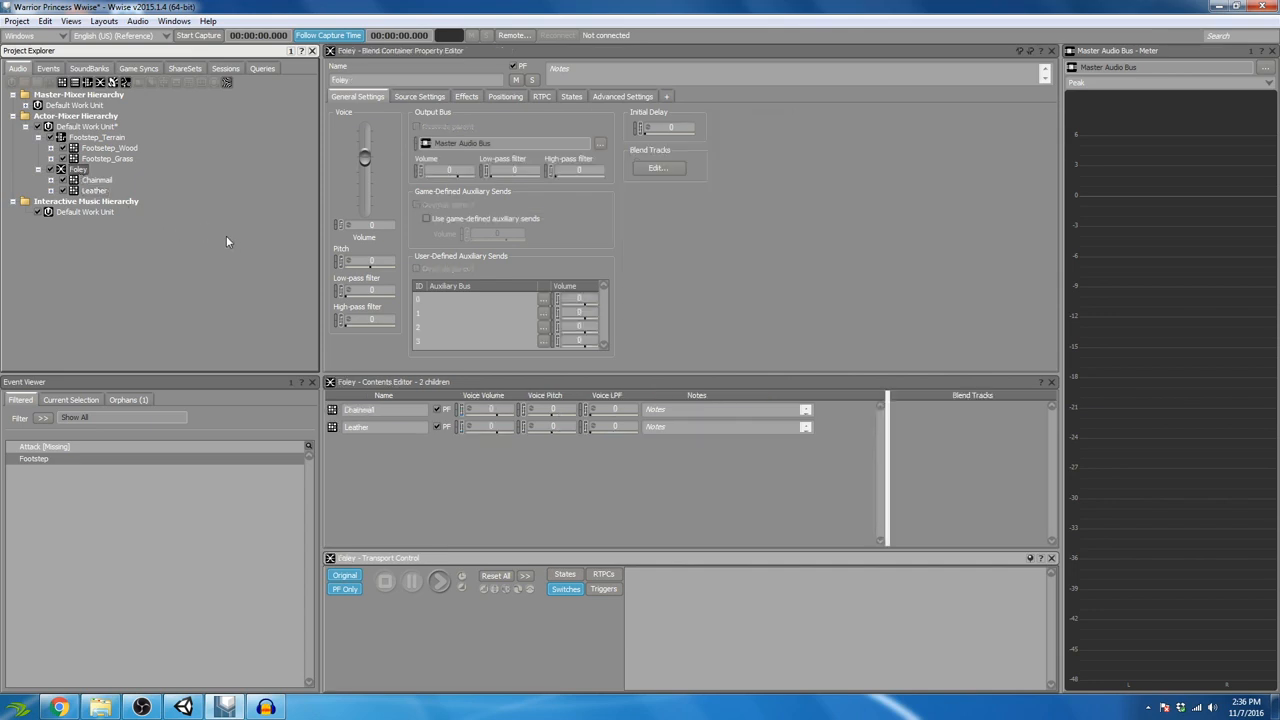
pyautogui.press('Down')
pyautogui.press('Up')
pyautogui.click(70, 178)
pyautogui.click(77, 170)
pyautogui.click(439, 585)
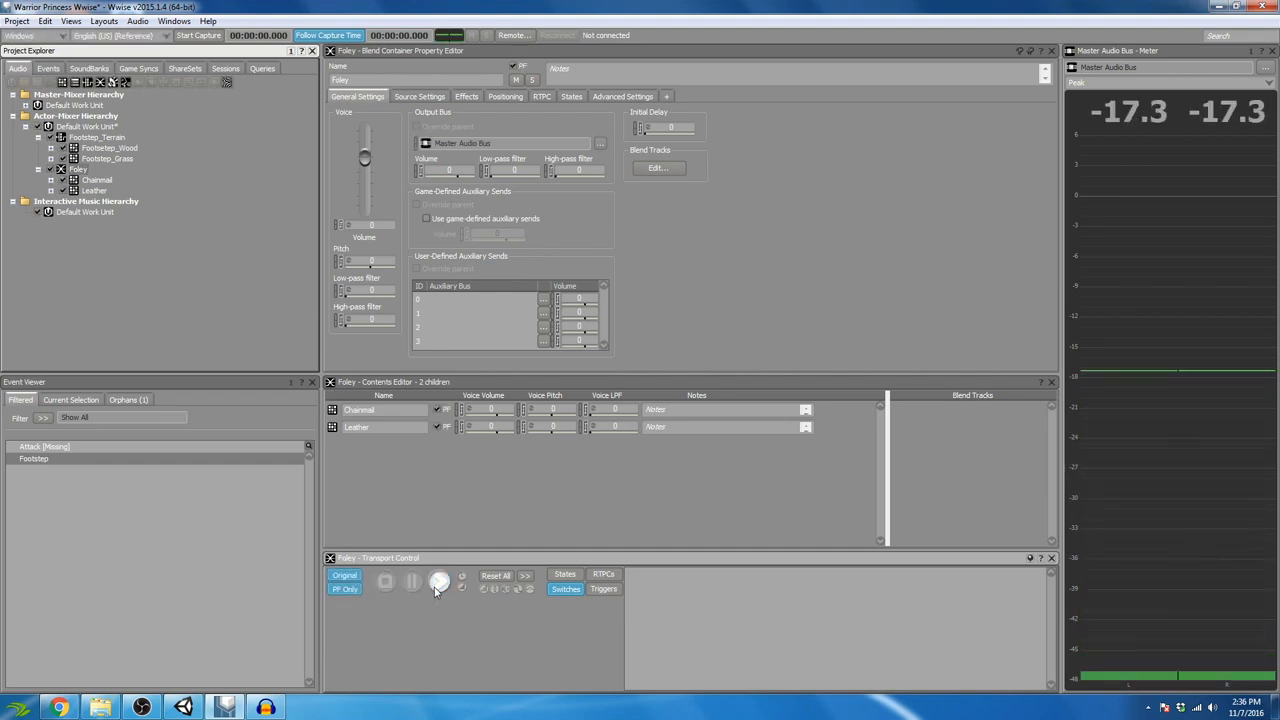
pyautogui.click(437, 588)
pyautogui.click(437, 588)
pyautogui.click(437, 588)
pyautogui.click(437, 588)
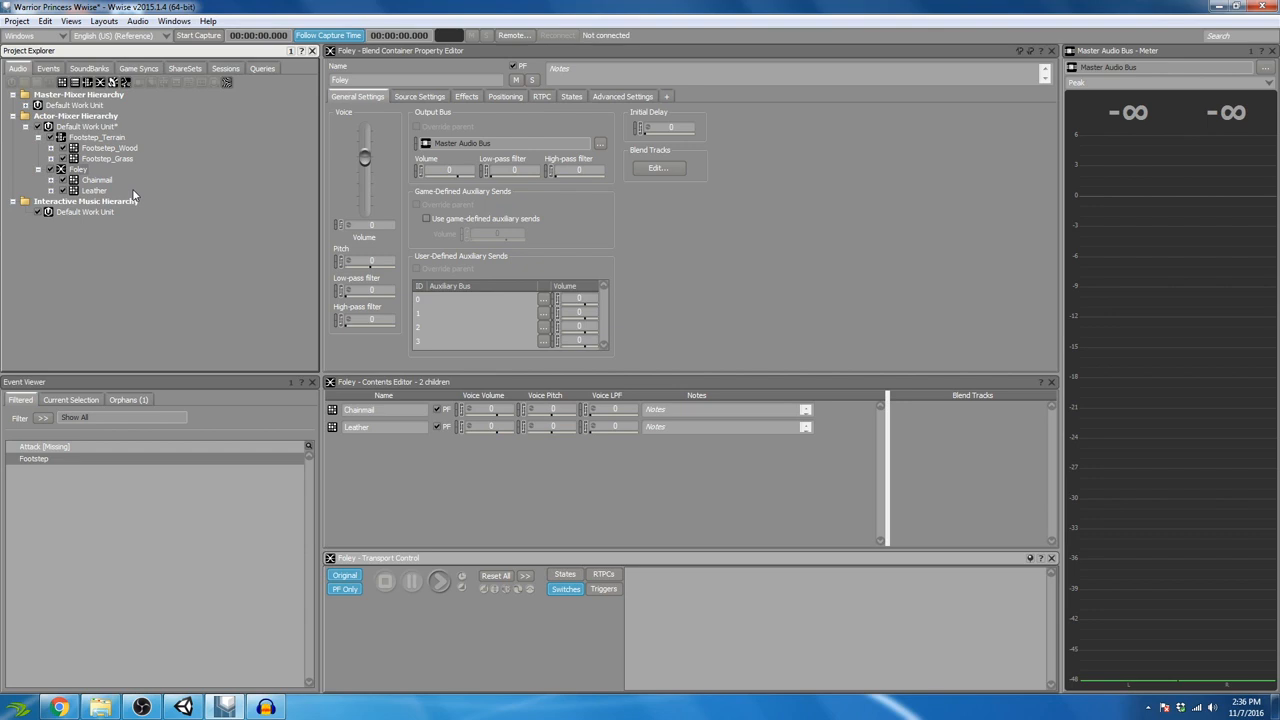
# Collapse Foley and Footstep_Terrain in the hierarchy, and examine the Chainmail and Leather containers inside Foley
pyautogui.click(38, 170)
pyautogui.click(38, 137)
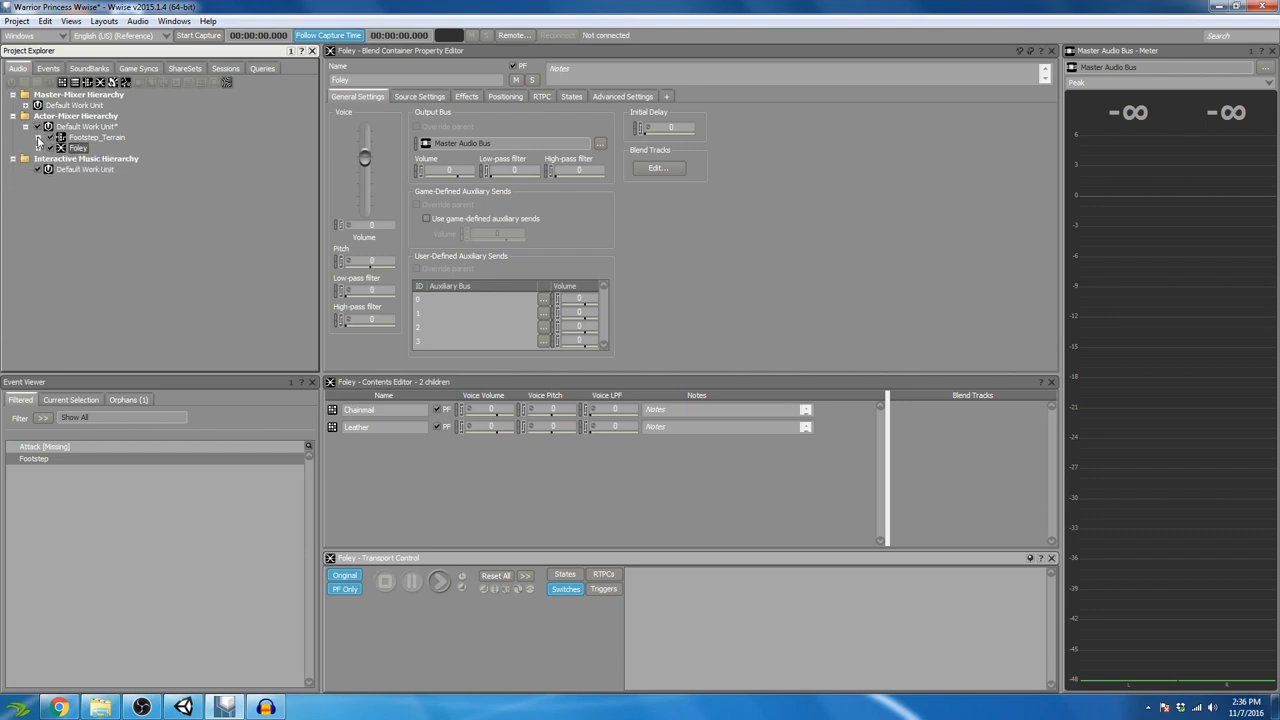
pyautogui.click(107, 148)
pyautogui.click(107, 148)
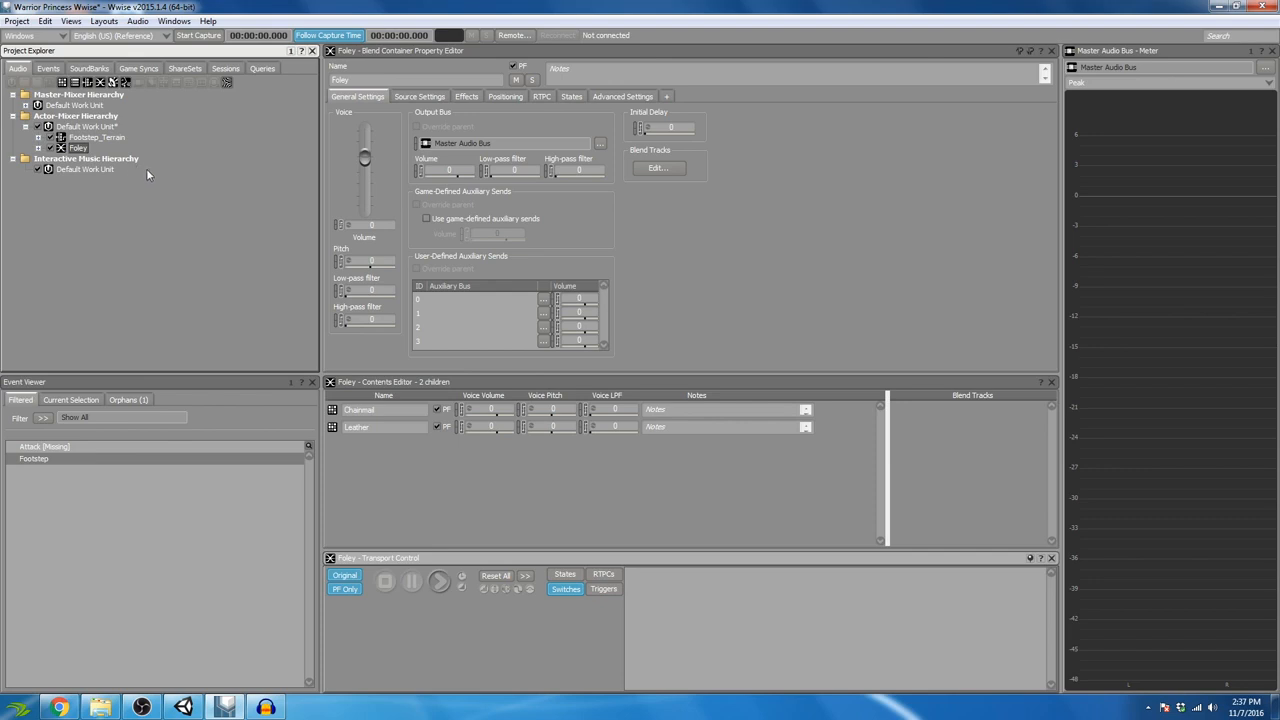
pyautogui.click(38, 148)
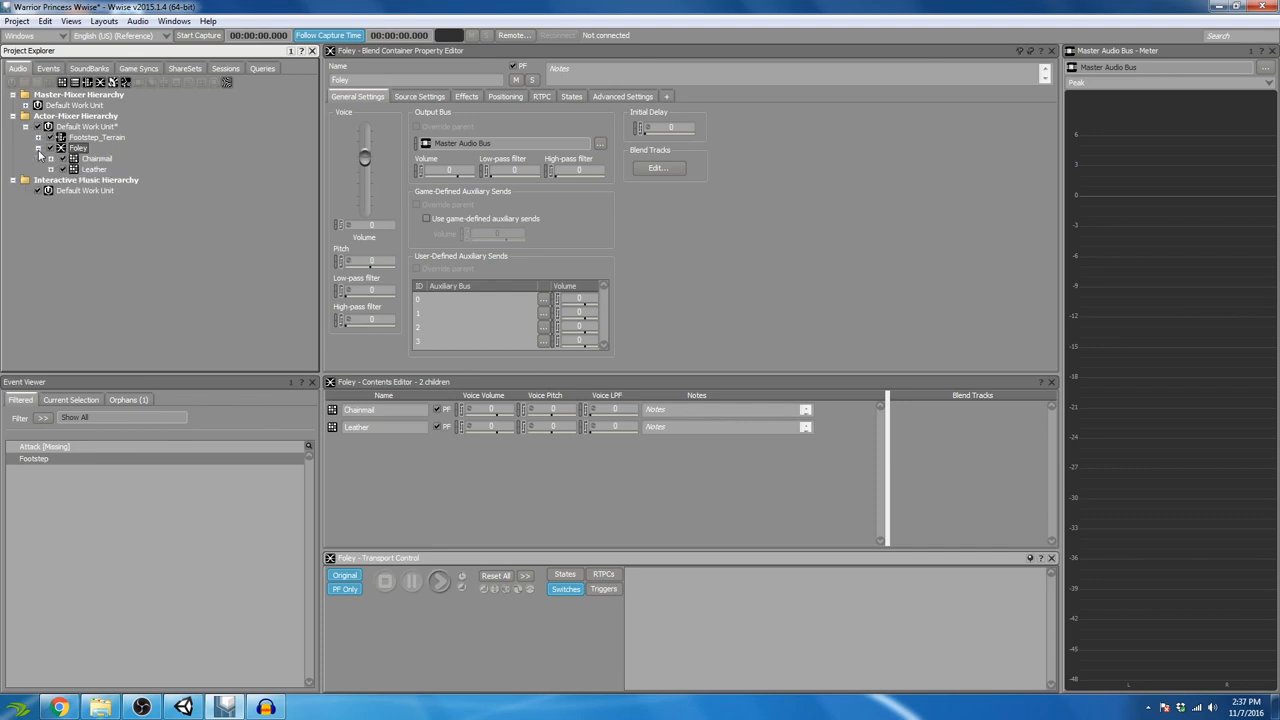
pyautogui.click(105, 159)
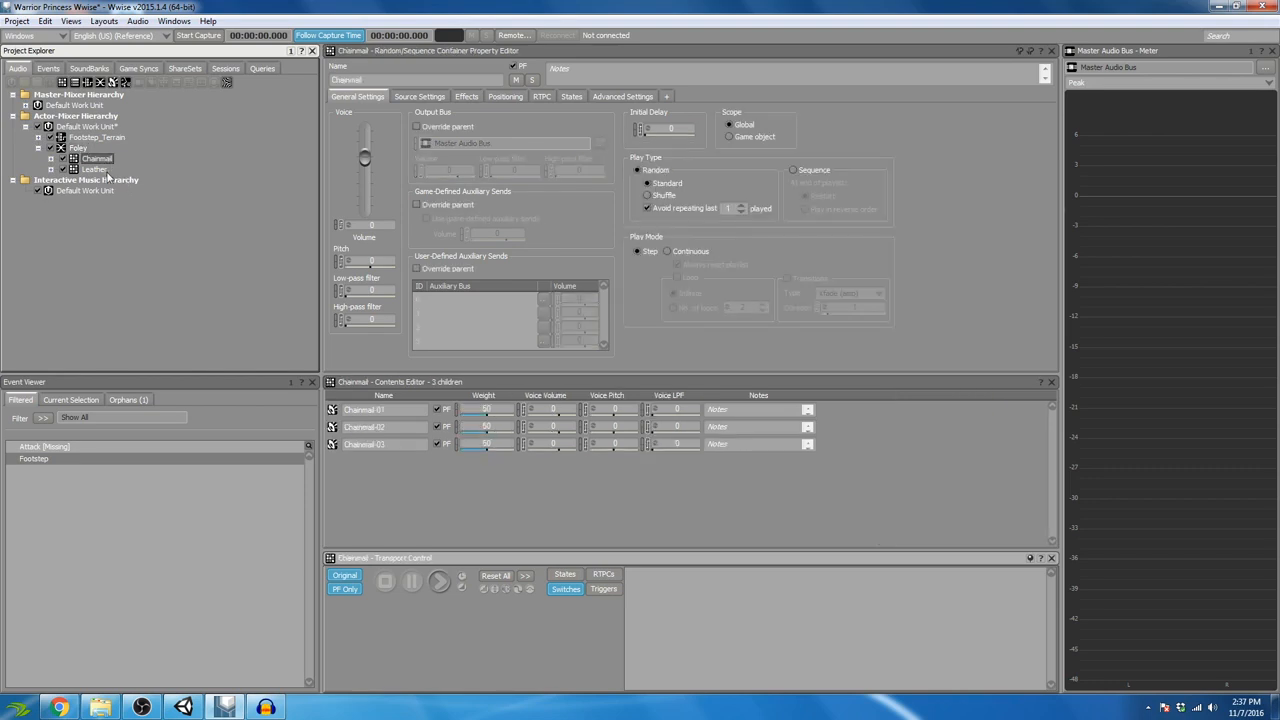
pyautogui.click(106, 171)
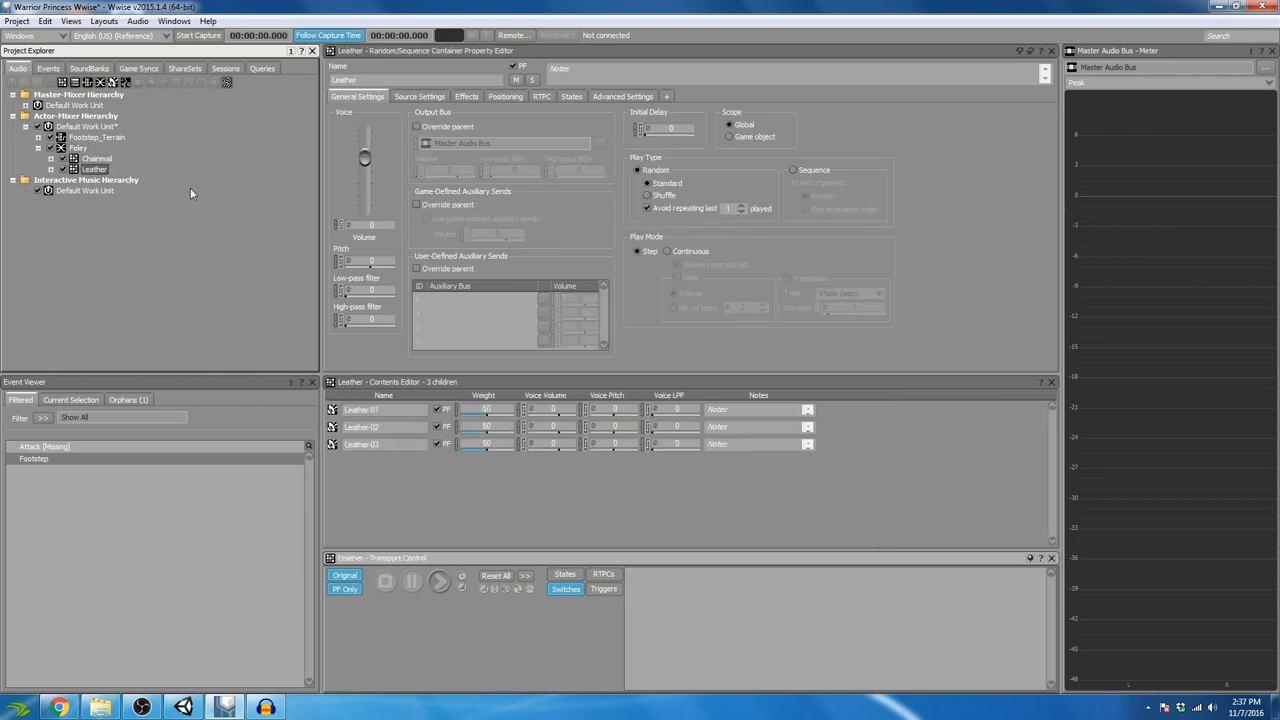
pyautogui.click(38, 148)
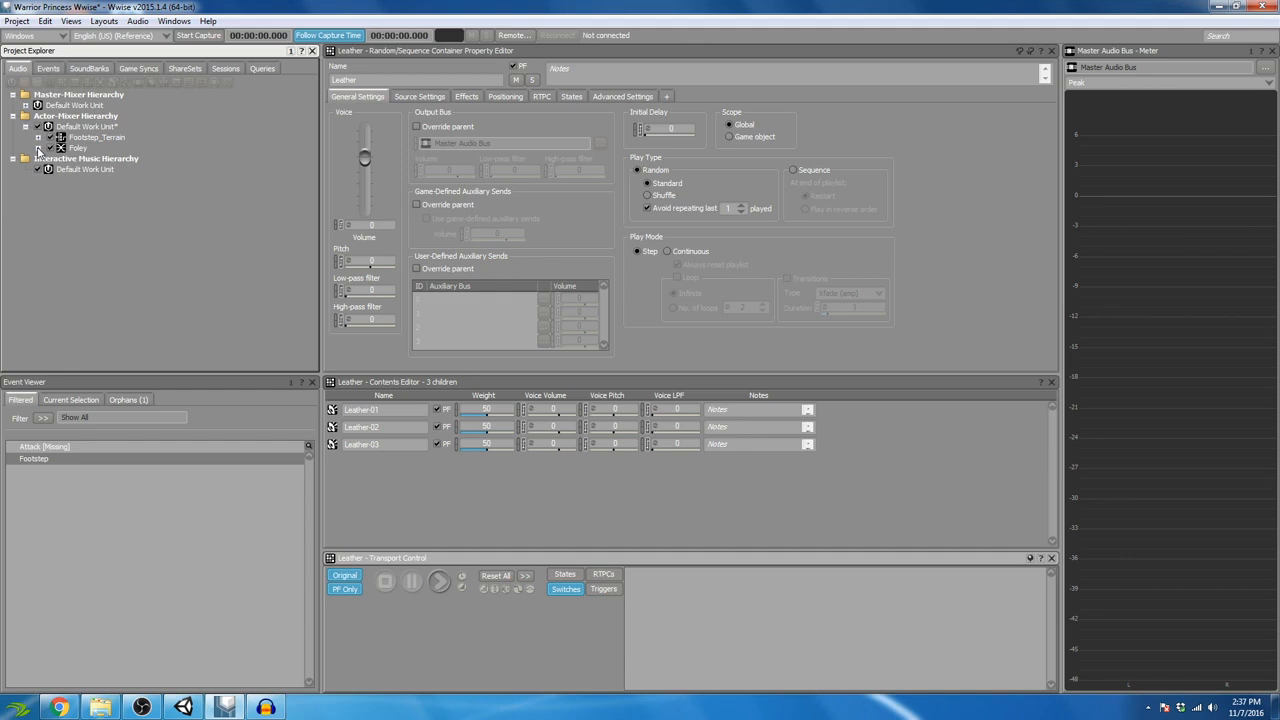
# Create another blend container named Footstep_Run_Final in the Actor-Mixer Default Work Unit
pyautogui.click(92, 137)
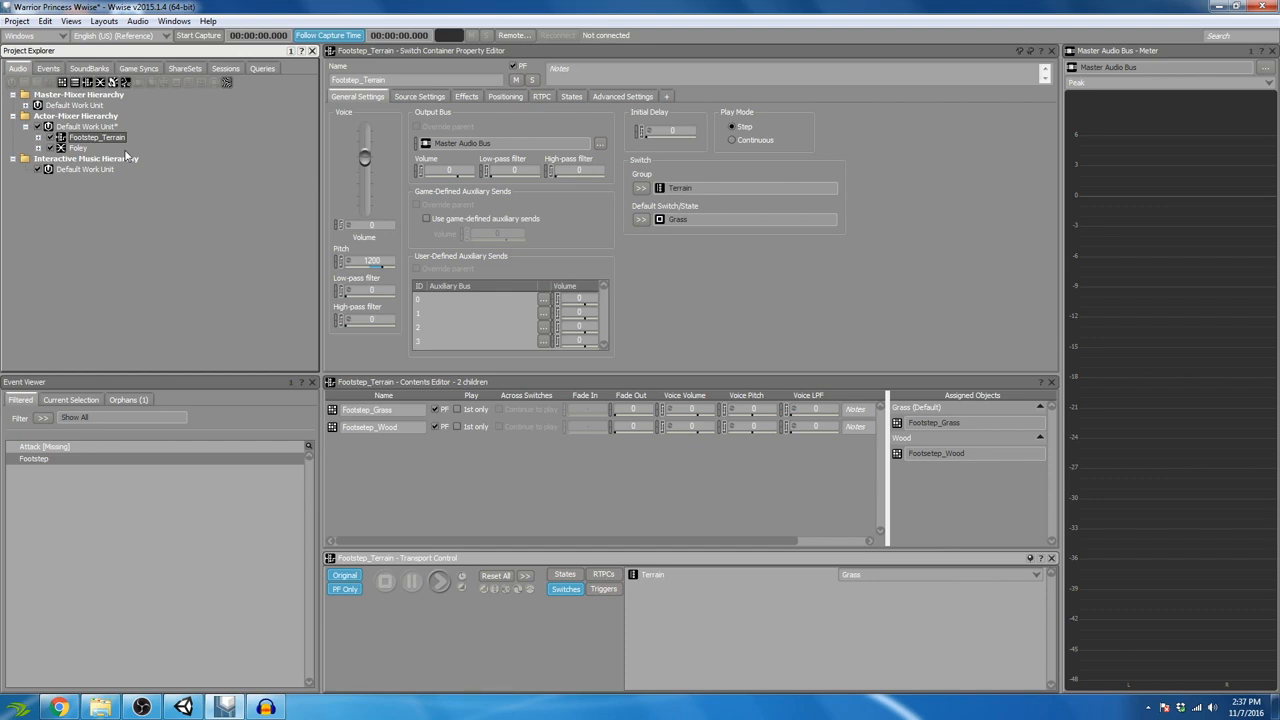
pyautogui.click(106, 128)
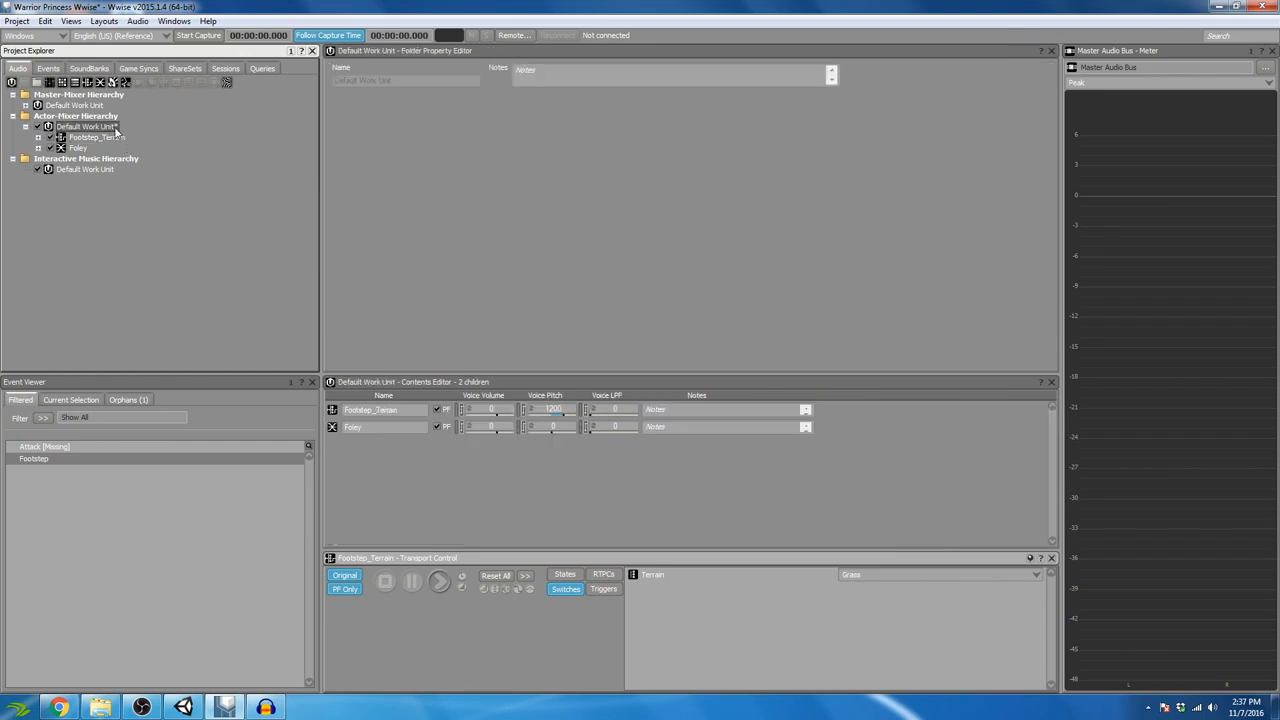
pyautogui.click(100, 83)
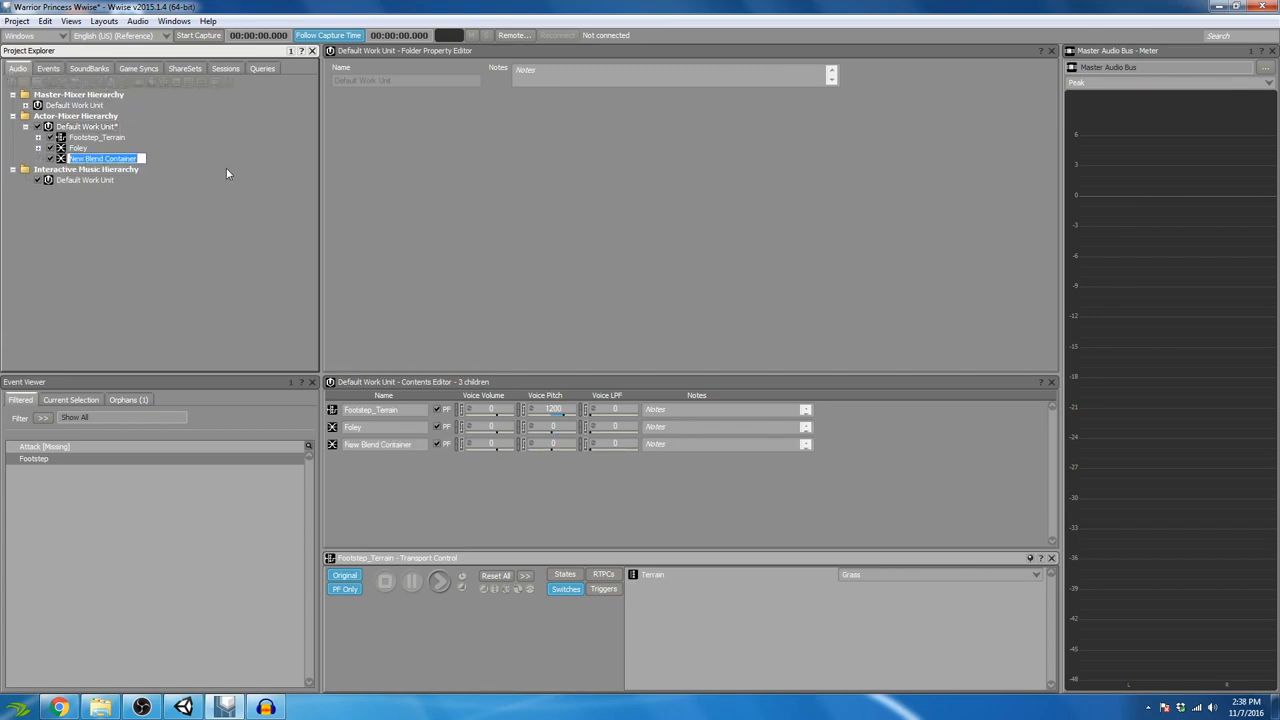
pyautogui.write('Footstep_Run_final')
pyautogui.press('Left')
pyautogui.press('Left')
pyautogui.press('Left')
pyautogui.press('Left')
pyautogui.press('BackSpace')
pyautogui.write('F')
pyautogui.press('Return')
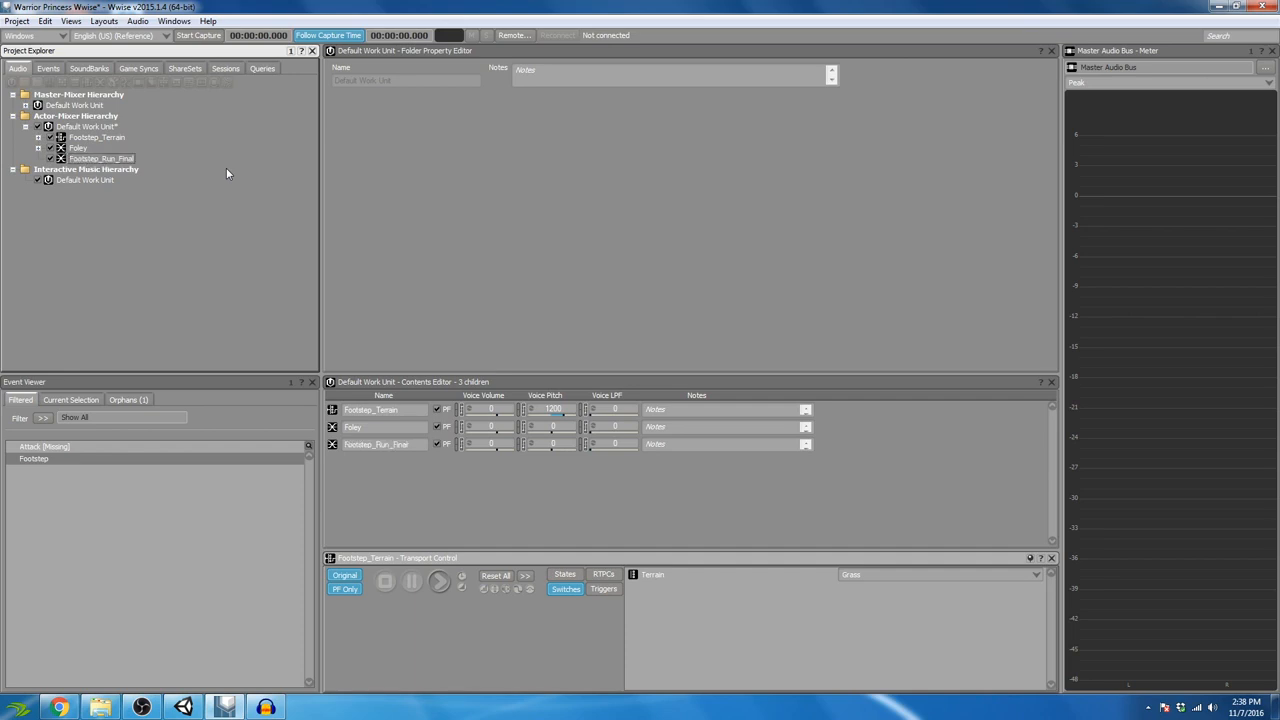
# Move the Foley blend container and the Footstep_Terrain switch container into Footstep_Run_Final and expand it to check its children
pyautogui.click(78, 149)
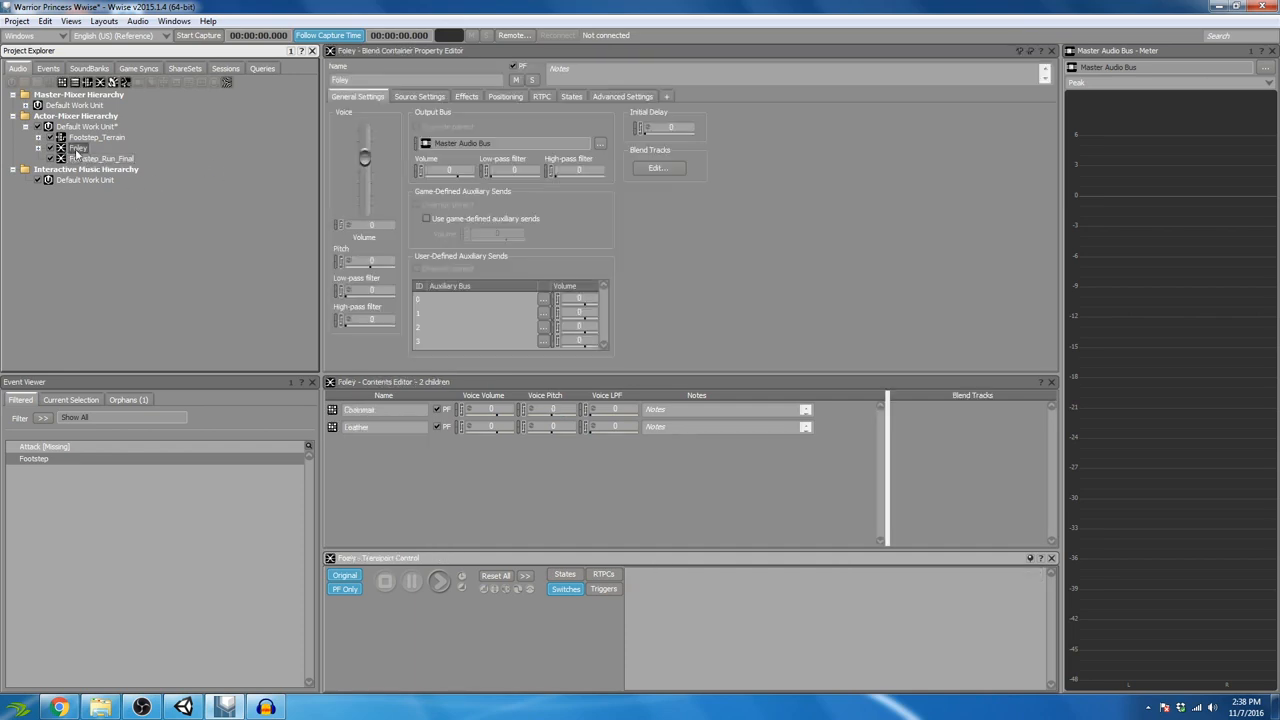
pyautogui.moveTo(81, 152); pyautogui.dragTo(88, 160)
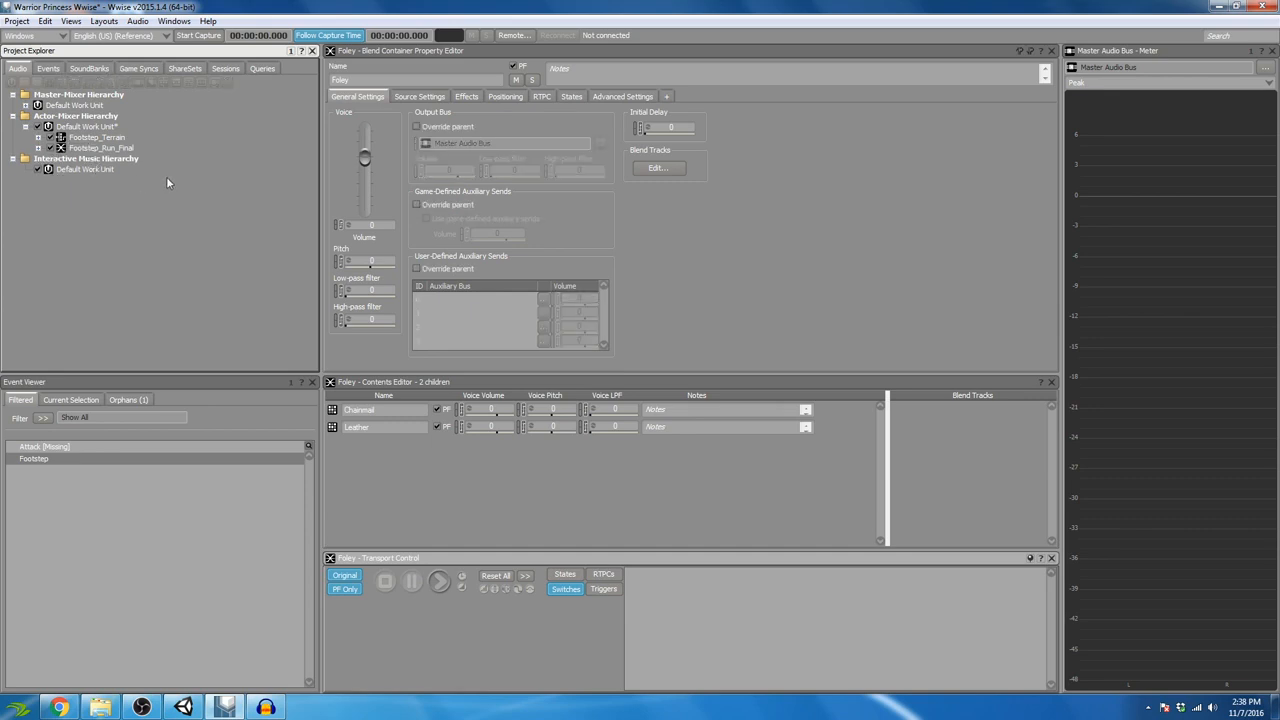
pyautogui.moveTo(116, 138); pyautogui.dragTo(118, 152)
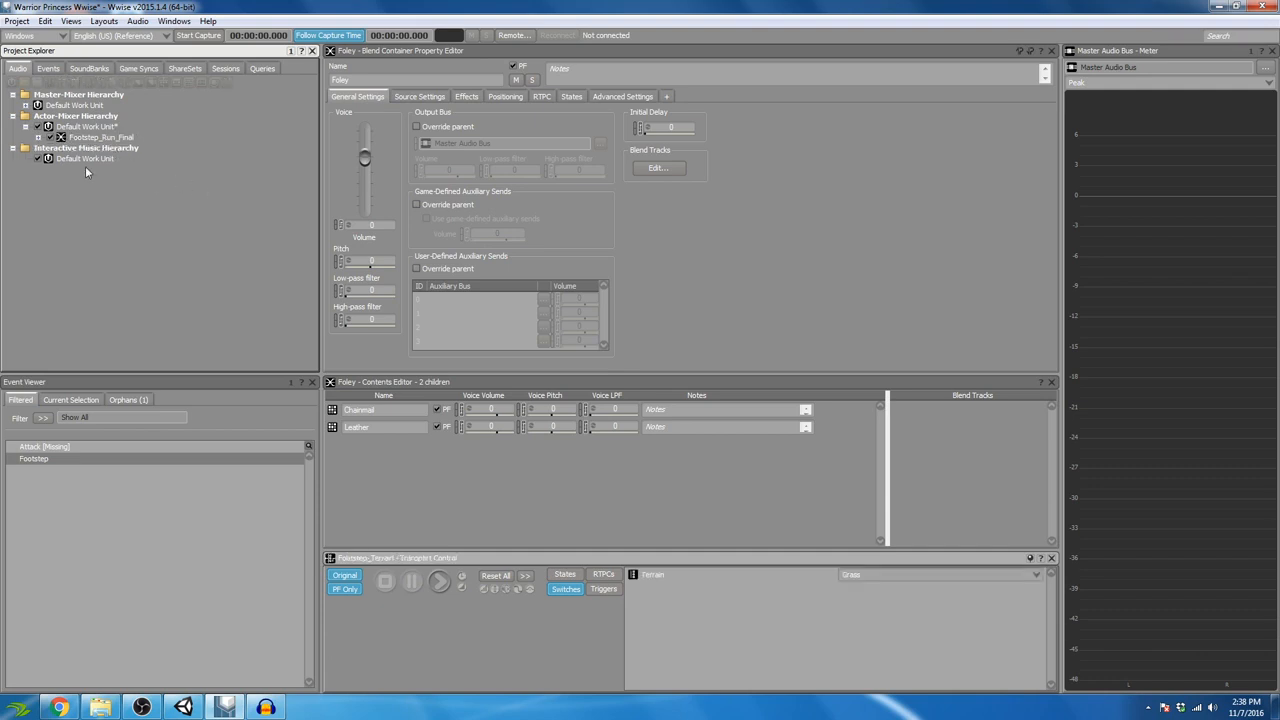
pyautogui.click(39, 138)
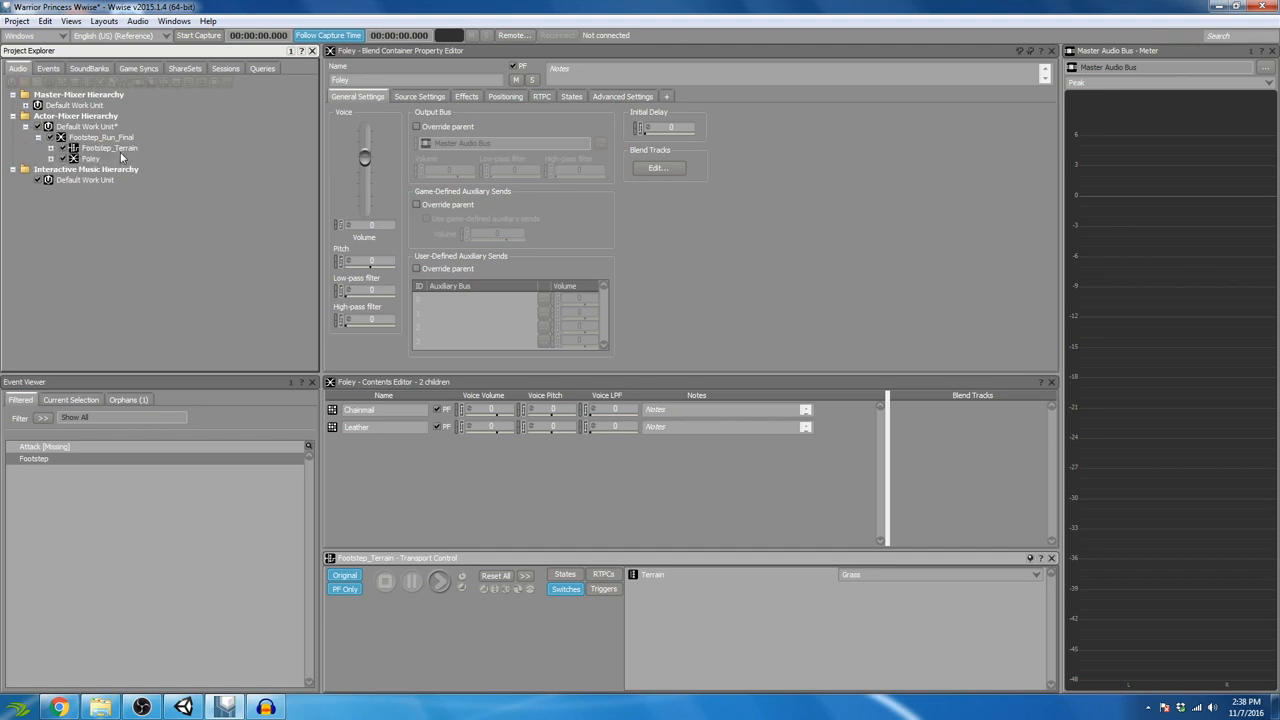
pyautogui.click(92, 159)
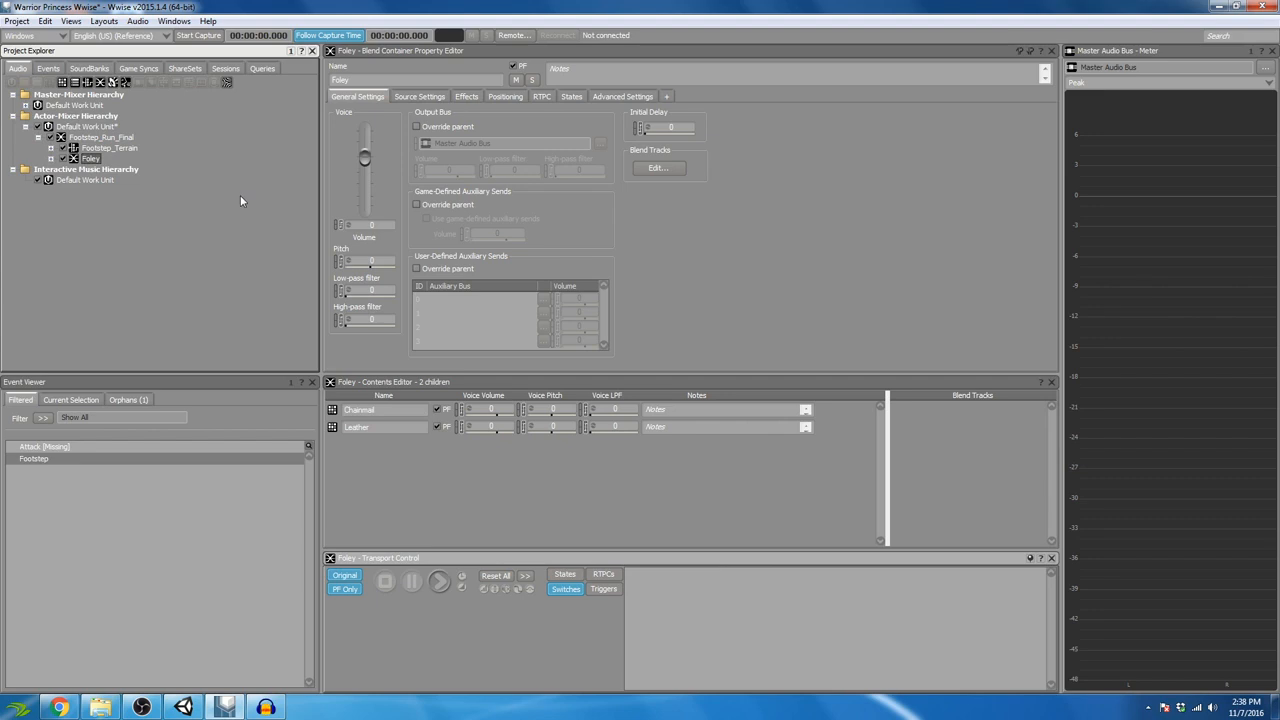
# Audition the Footstep_Run_Final blend container several times with the Terrain switch on Grass
pyautogui.click(122, 139)
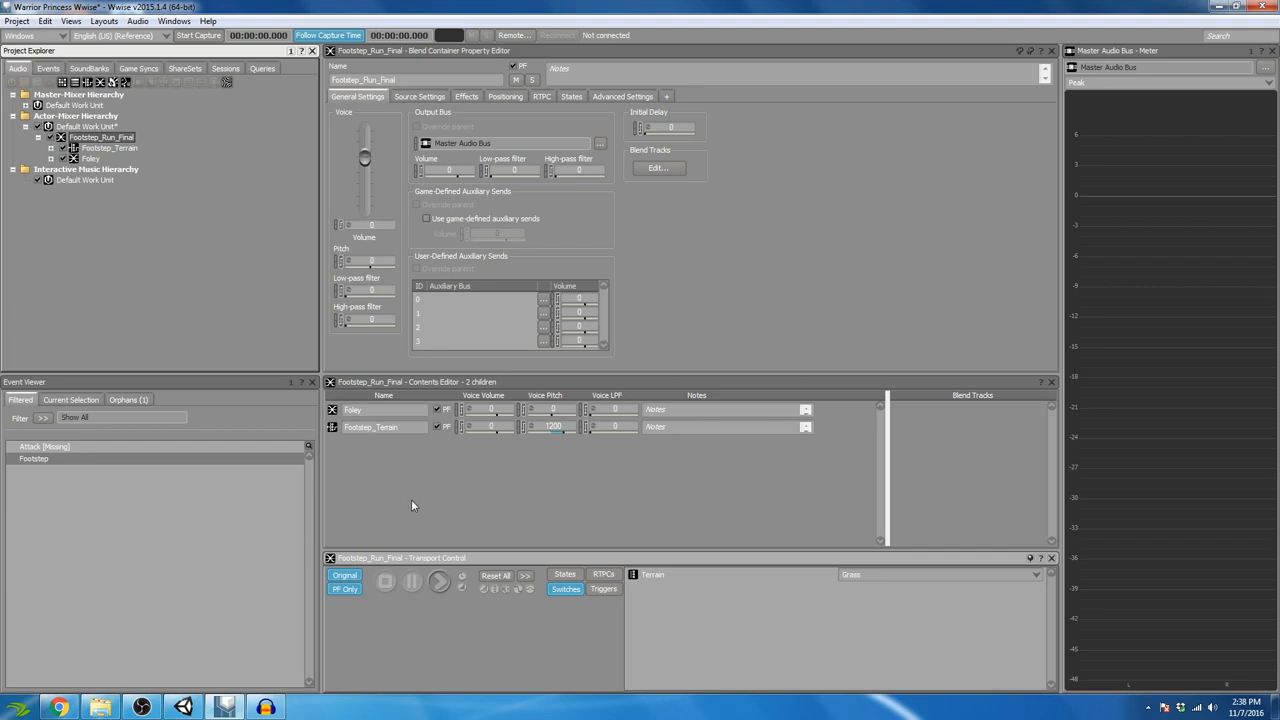
pyautogui.click(442, 588)
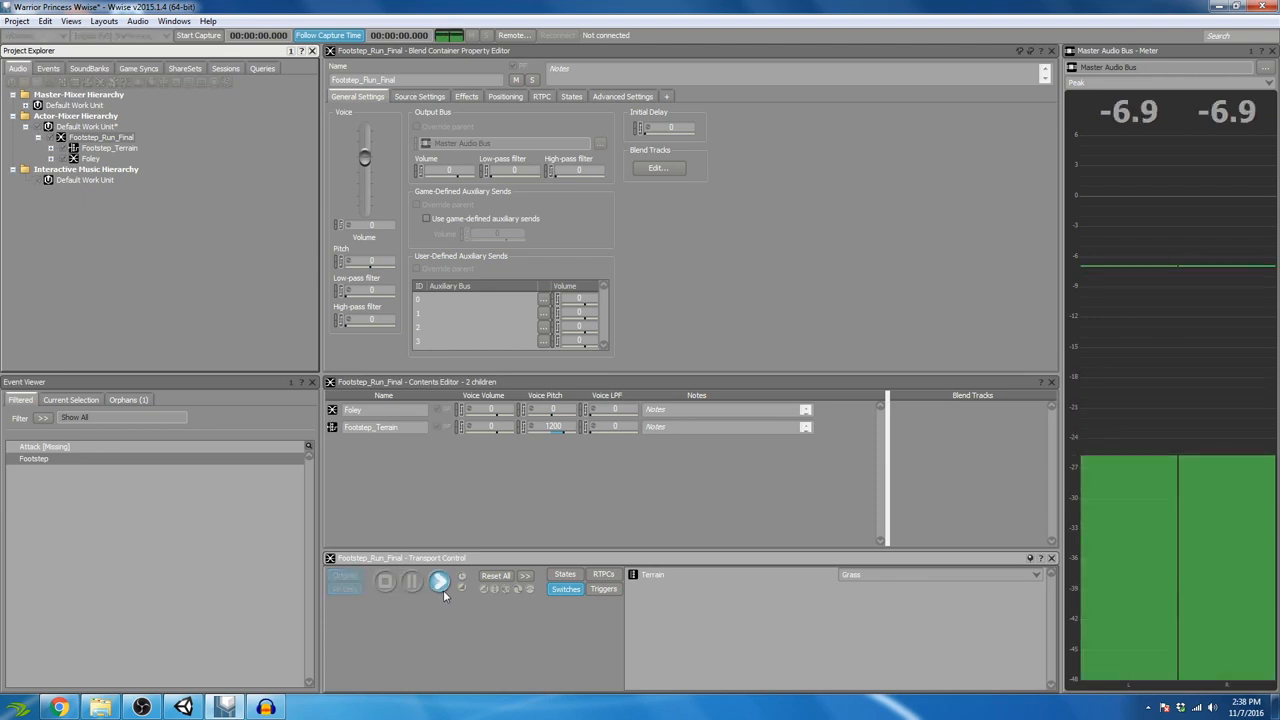
pyautogui.click(442, 588)
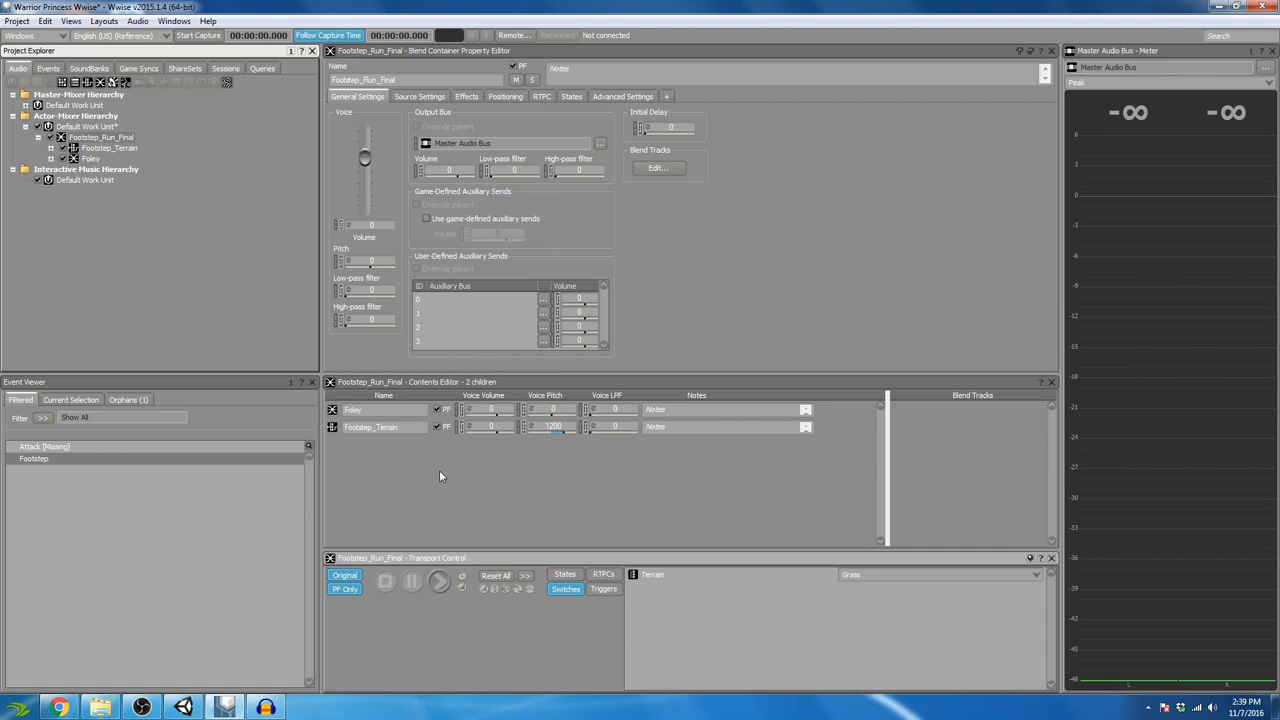
pyautogui.click(438, 584)
pyautogui.click(439, 584)
# Switch the Terrain preview for Footstep_Run_Final to Wood and audition the container
pyautogui.click(670, 579)
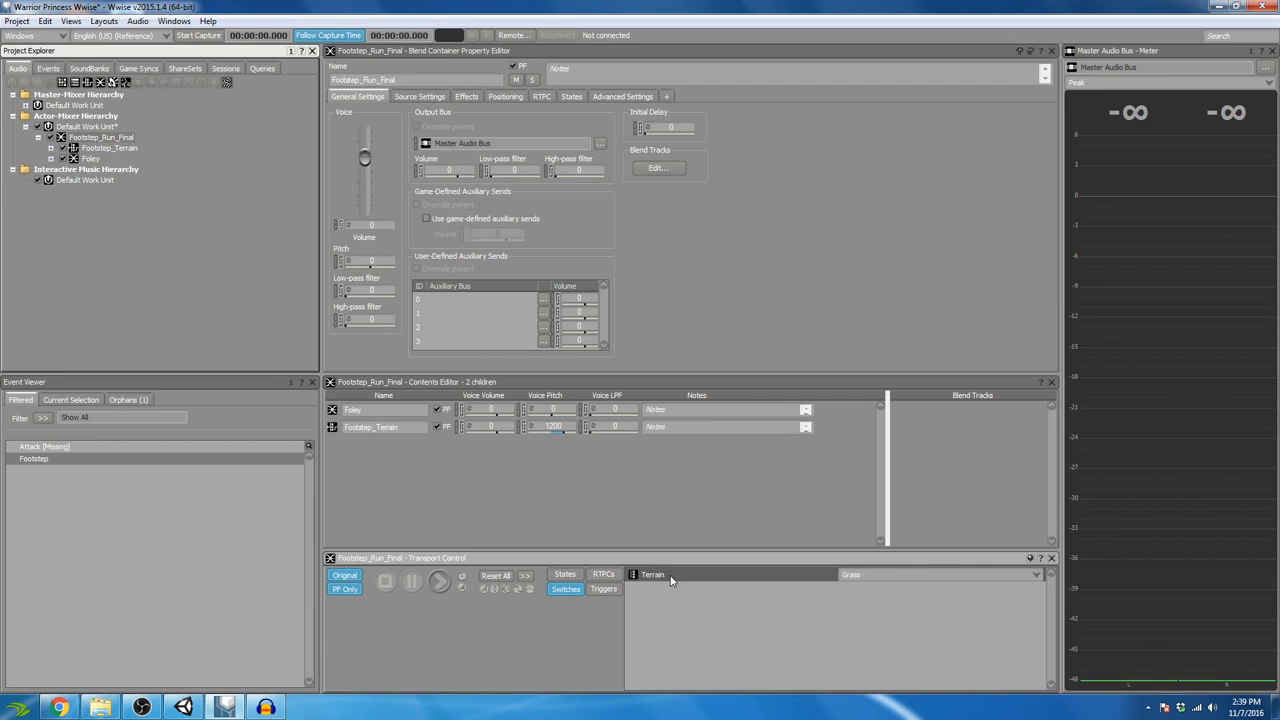
pyautogui.click(911, 574)
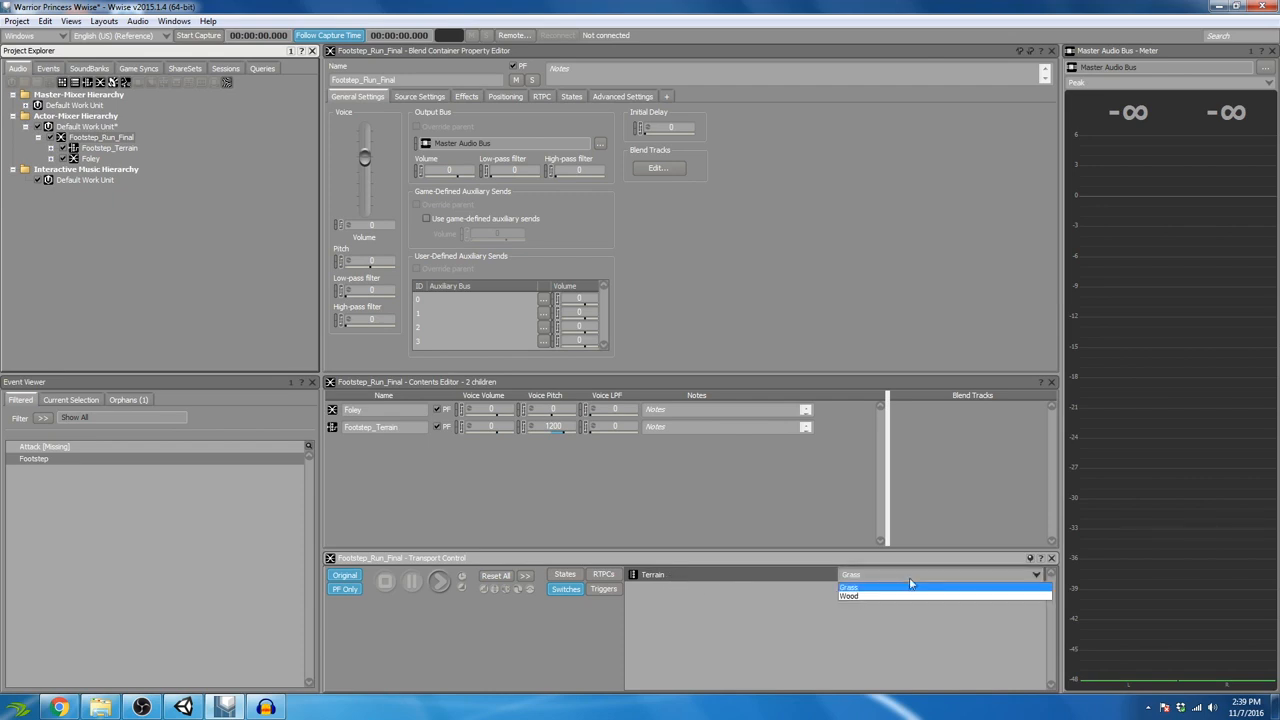
pyautogui.click(870, 594)
pyautogui.click(440, 582)
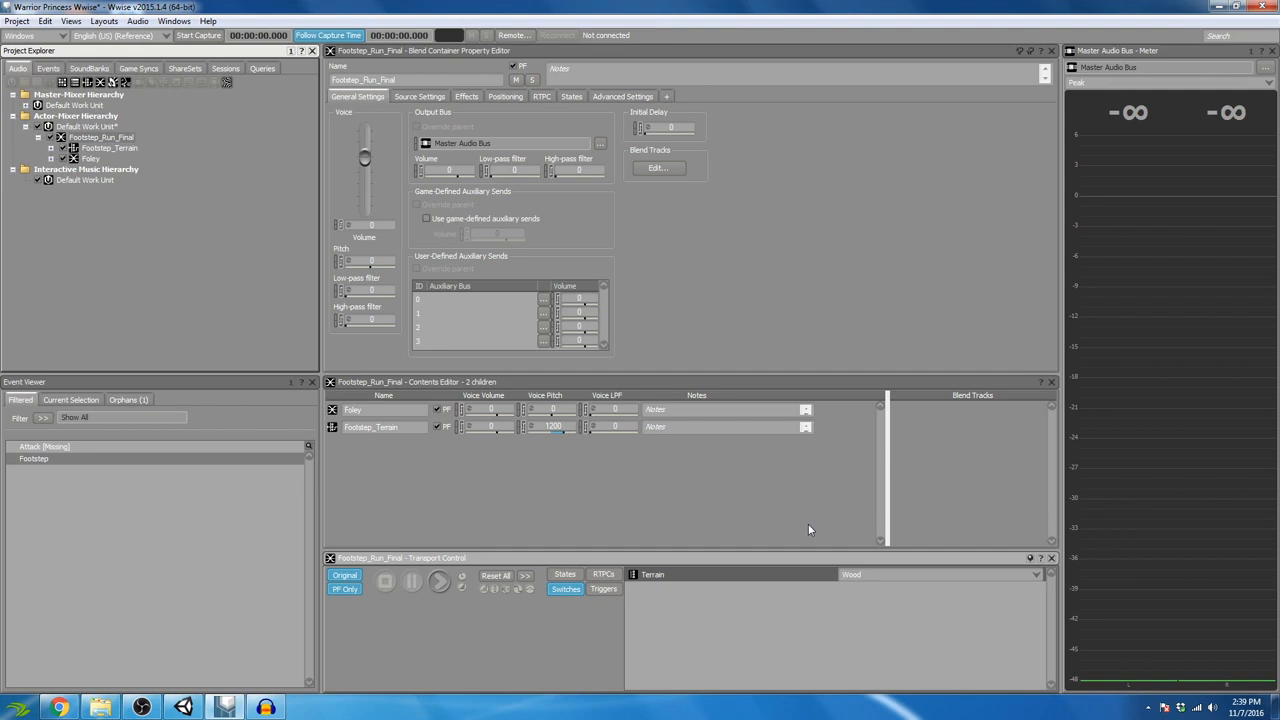
pyautogui.click(893, 575)
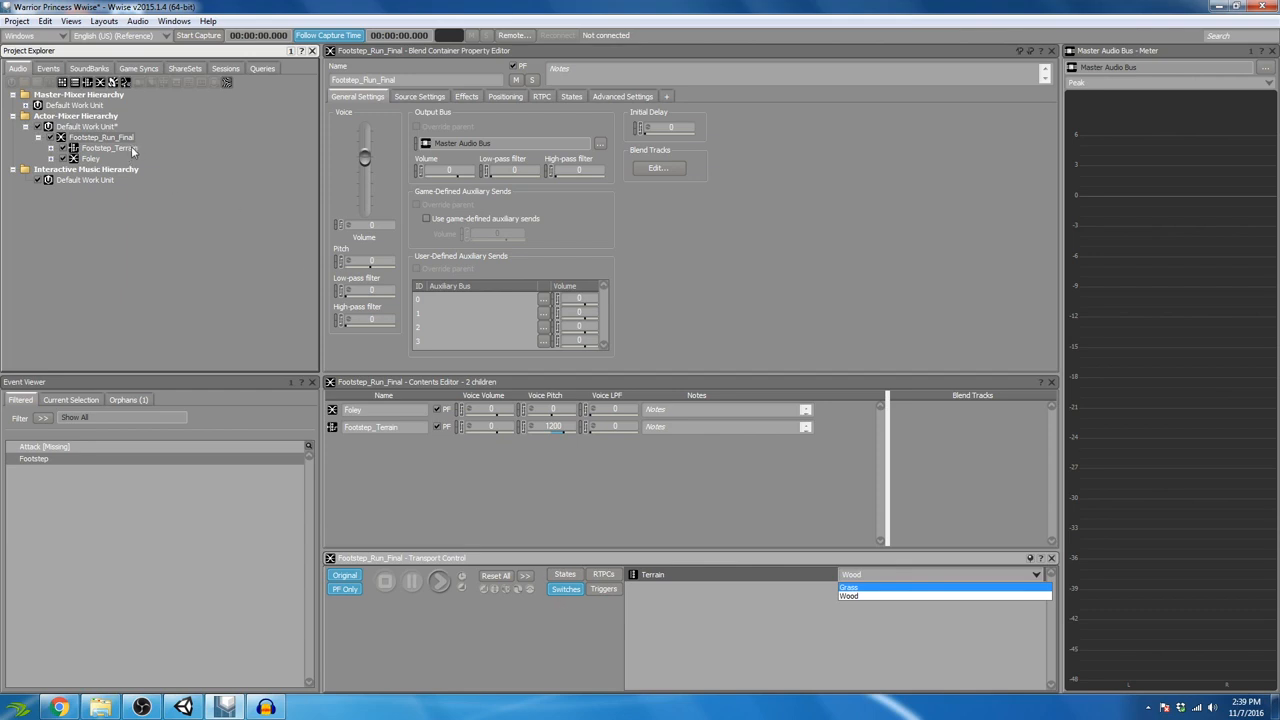
# Open the Footstep event and examine which object its Play action targets
pyautogui.click(48, 68)
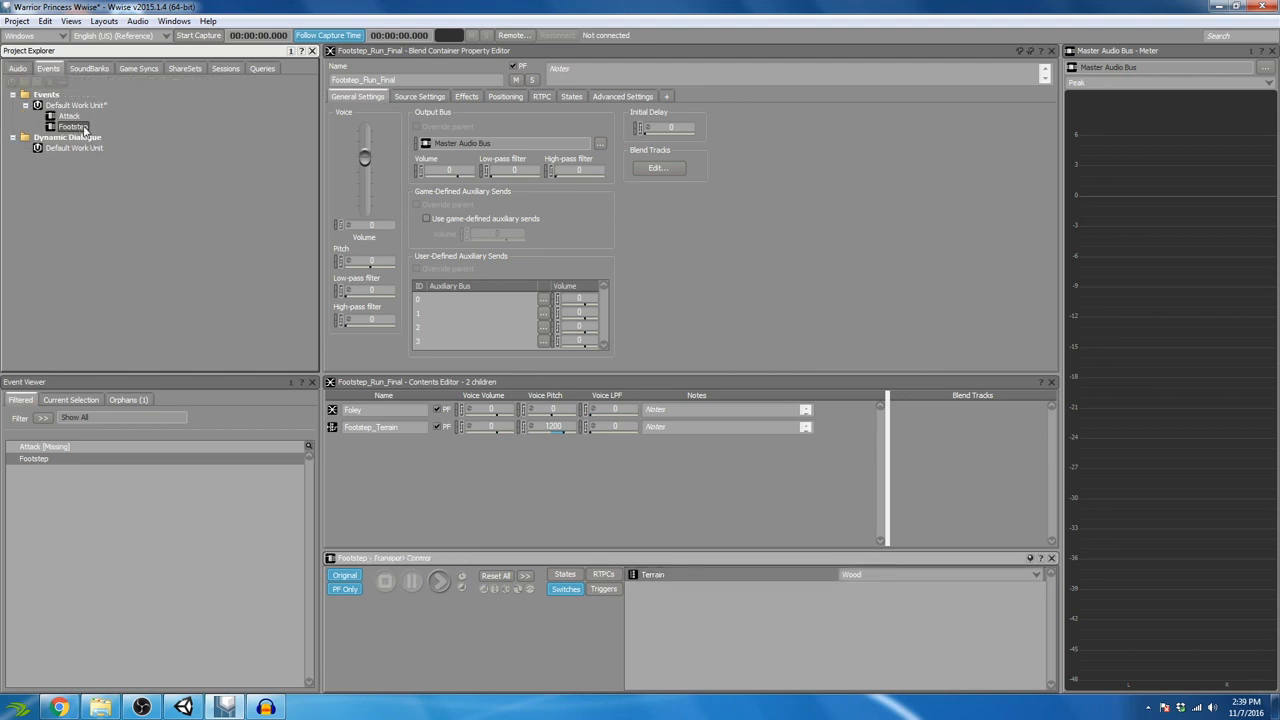
pyautogui.click(75, 127)
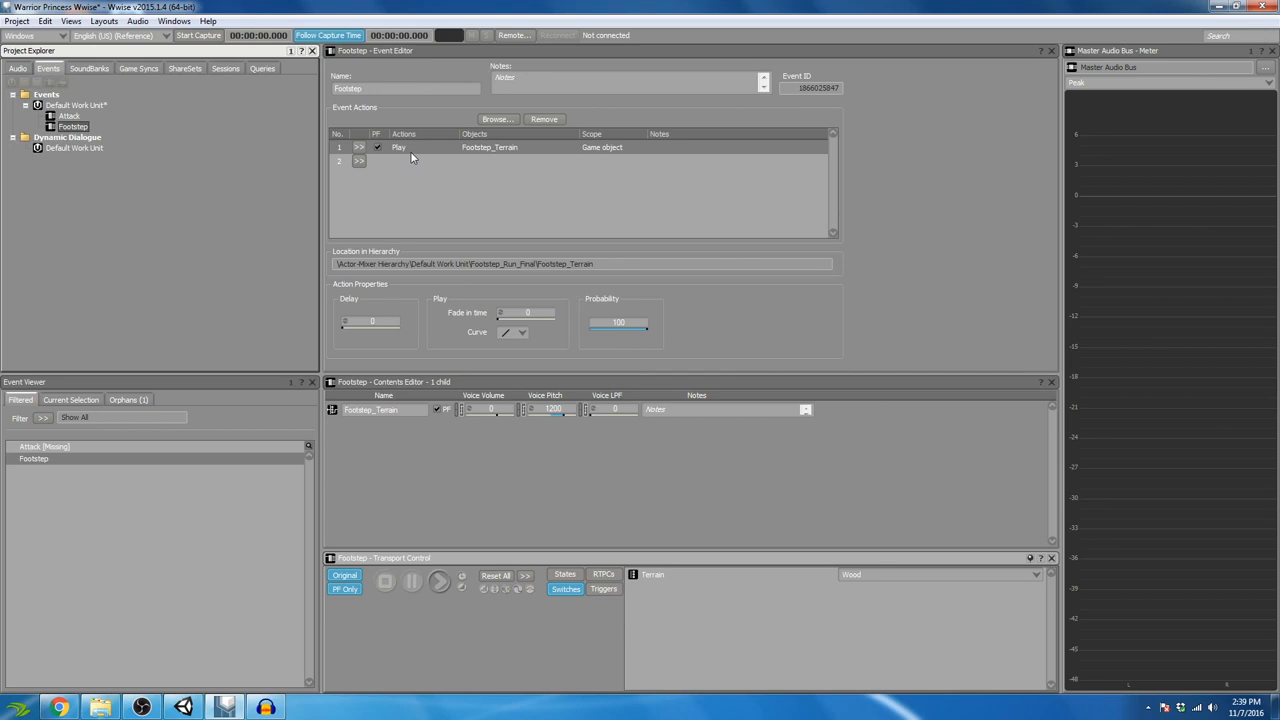
pyautogui.click(507, 151)
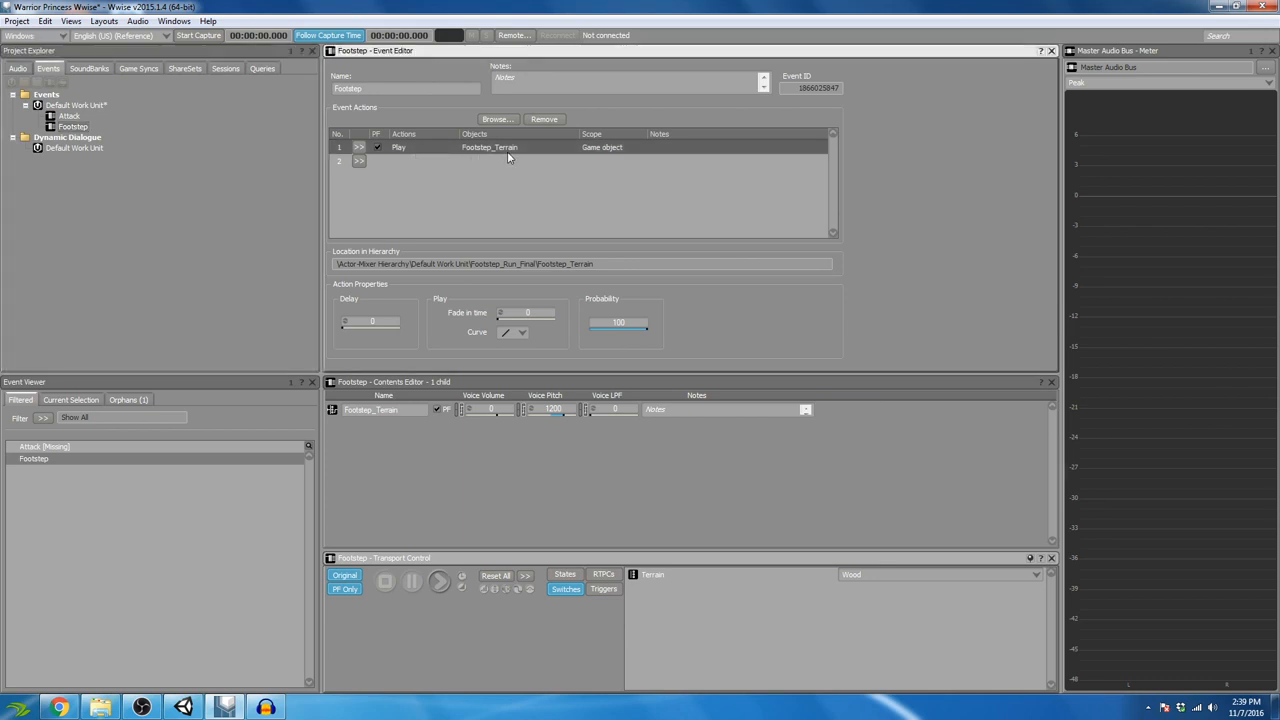
pyautogui.click(84, 130)
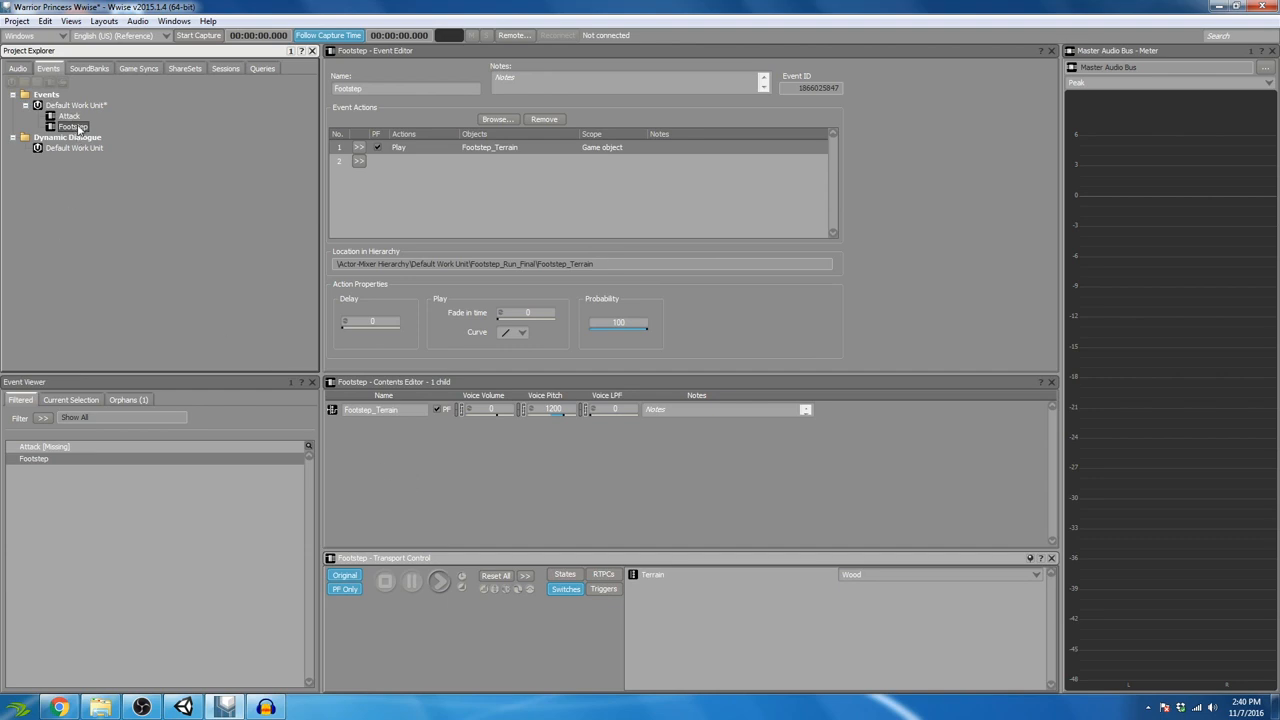
# Audition the Footstep event on Wood, and again with the Terrain switch set to Grass
pyautogui.click(439, 582)
pyautogui.click(940, 574)
pyautogui.click(870, 590)
pyautogui.click(439, 584)
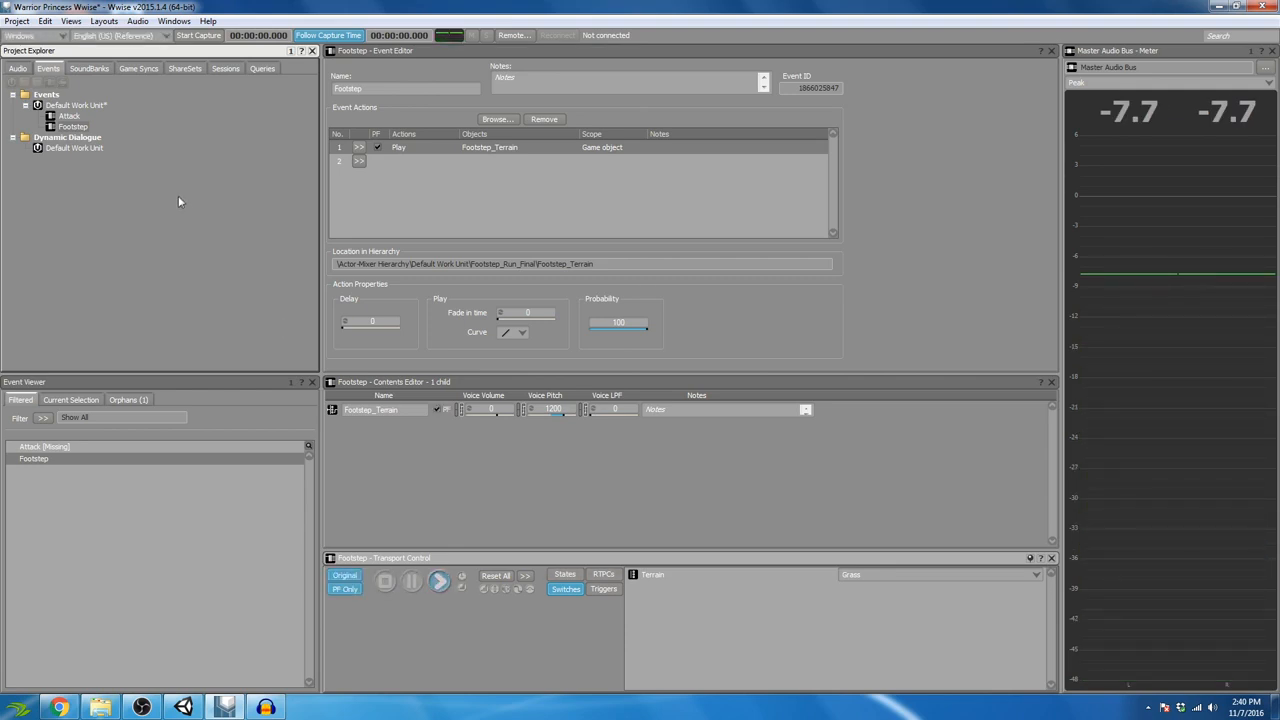
# Review Footstep_Terrain, Foley and their parent Footstep_Run_Final in the Actor-Mixer Hierarchy
pyautogui.click(456, 154)
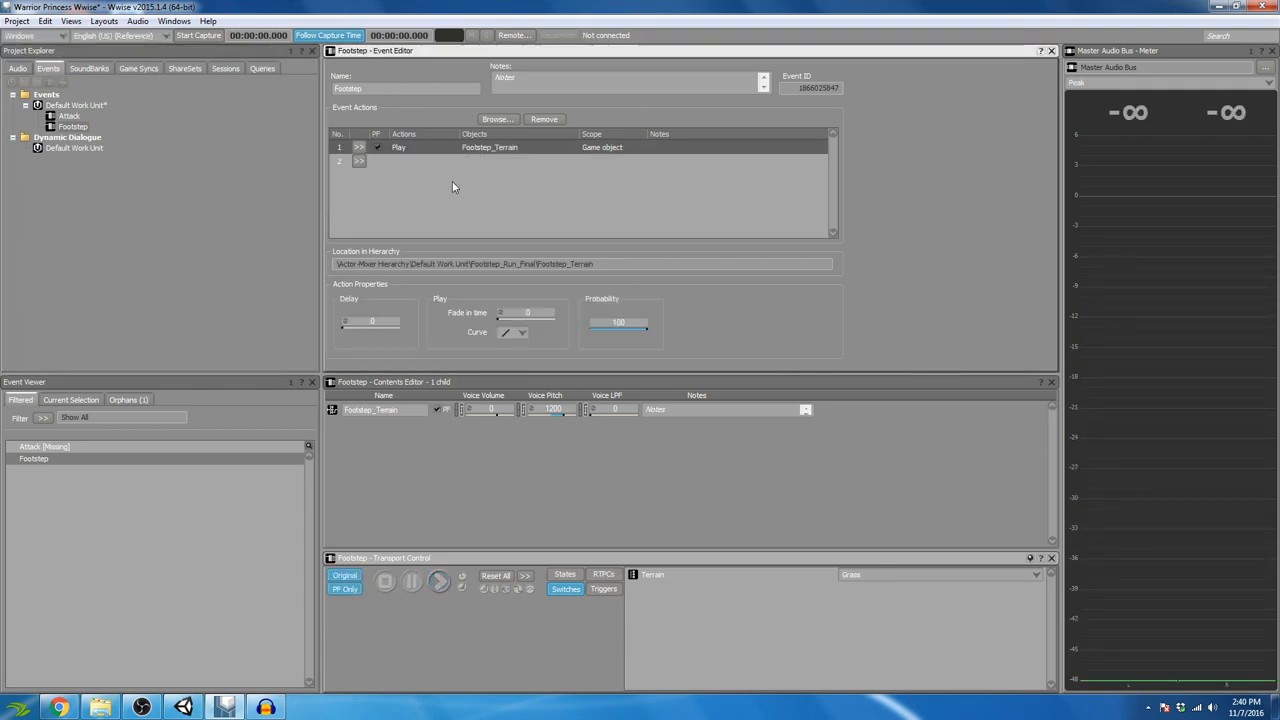
pyautogui.click(18, 68)
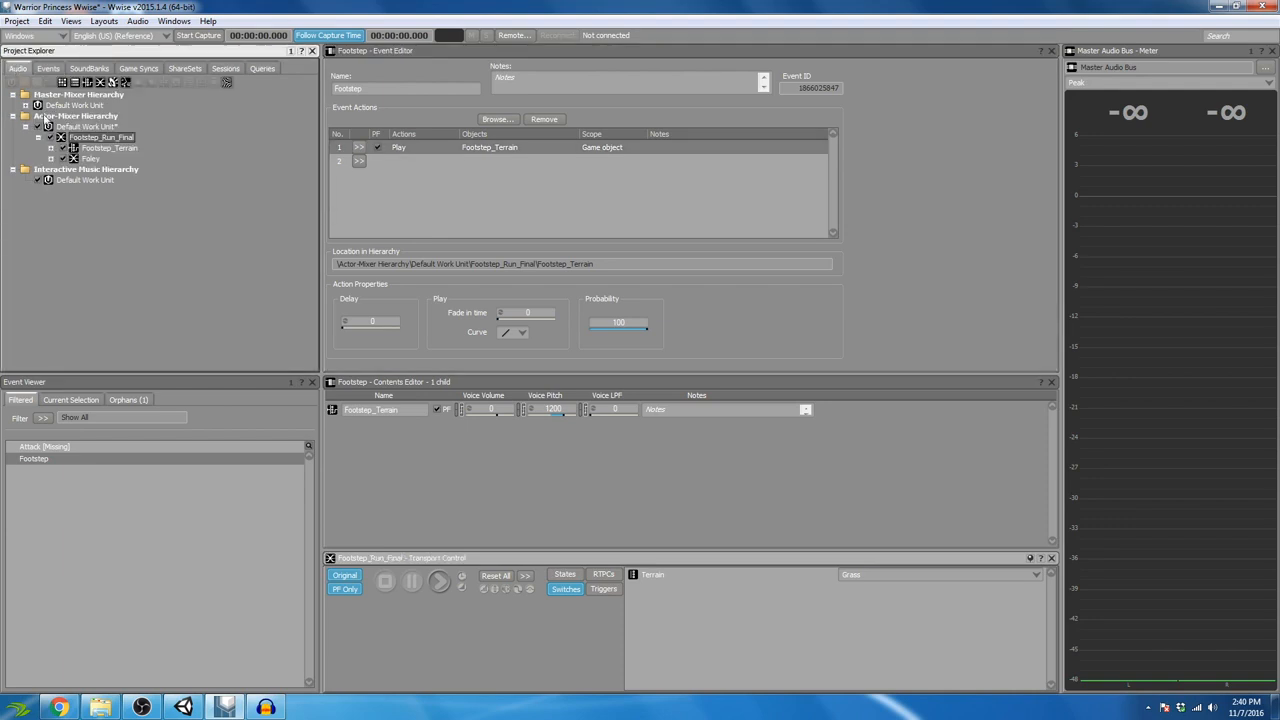
pyautogui.click(108, 148)
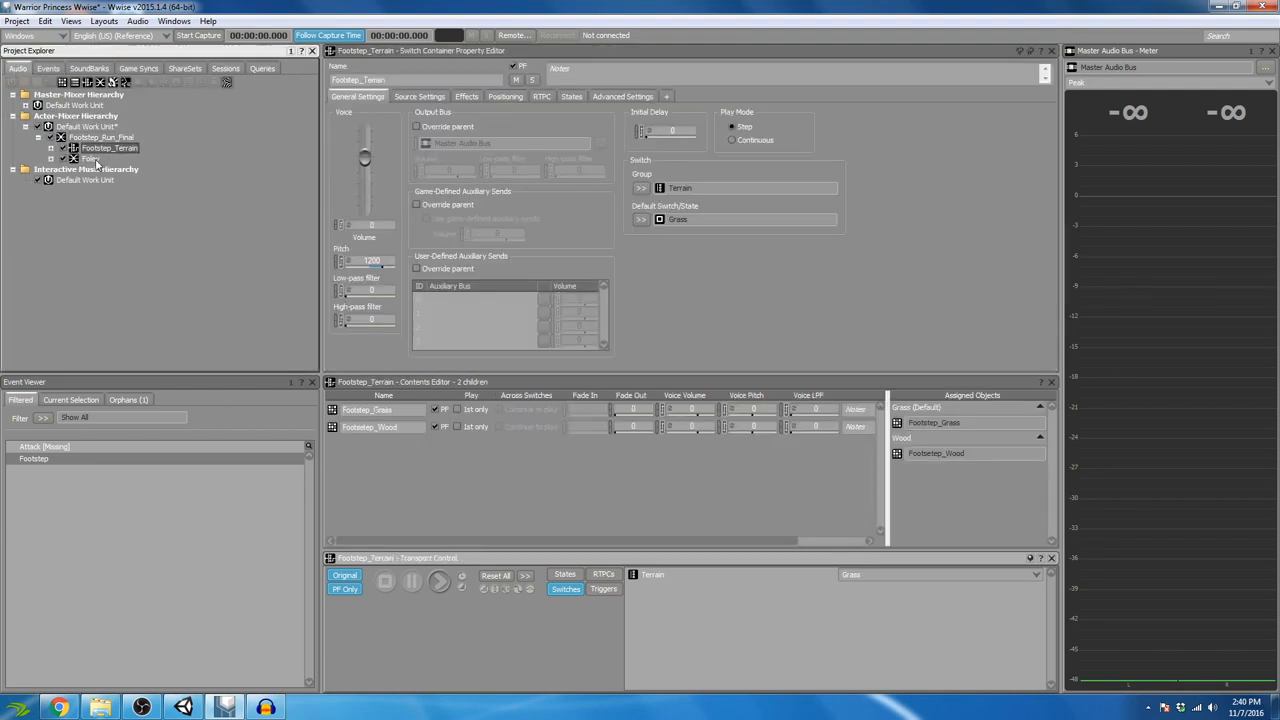
pyautogui.click(91, 159)
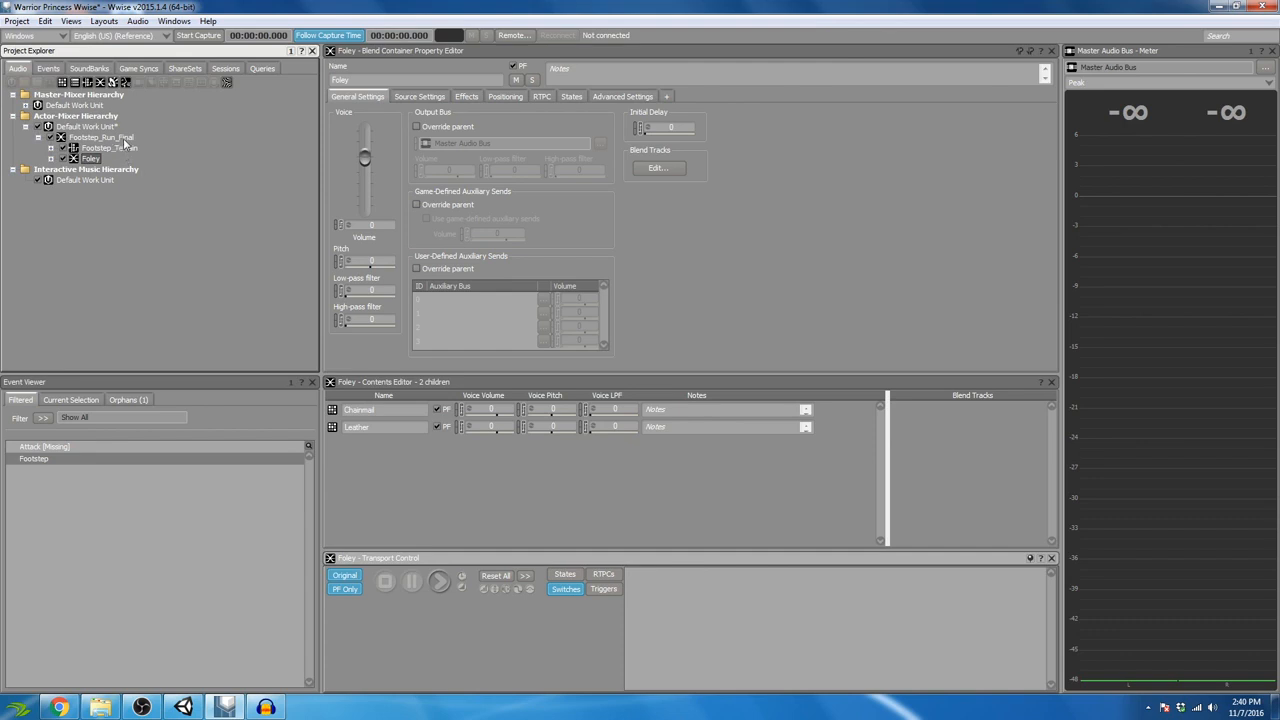
pyautogui.click(123, 140)
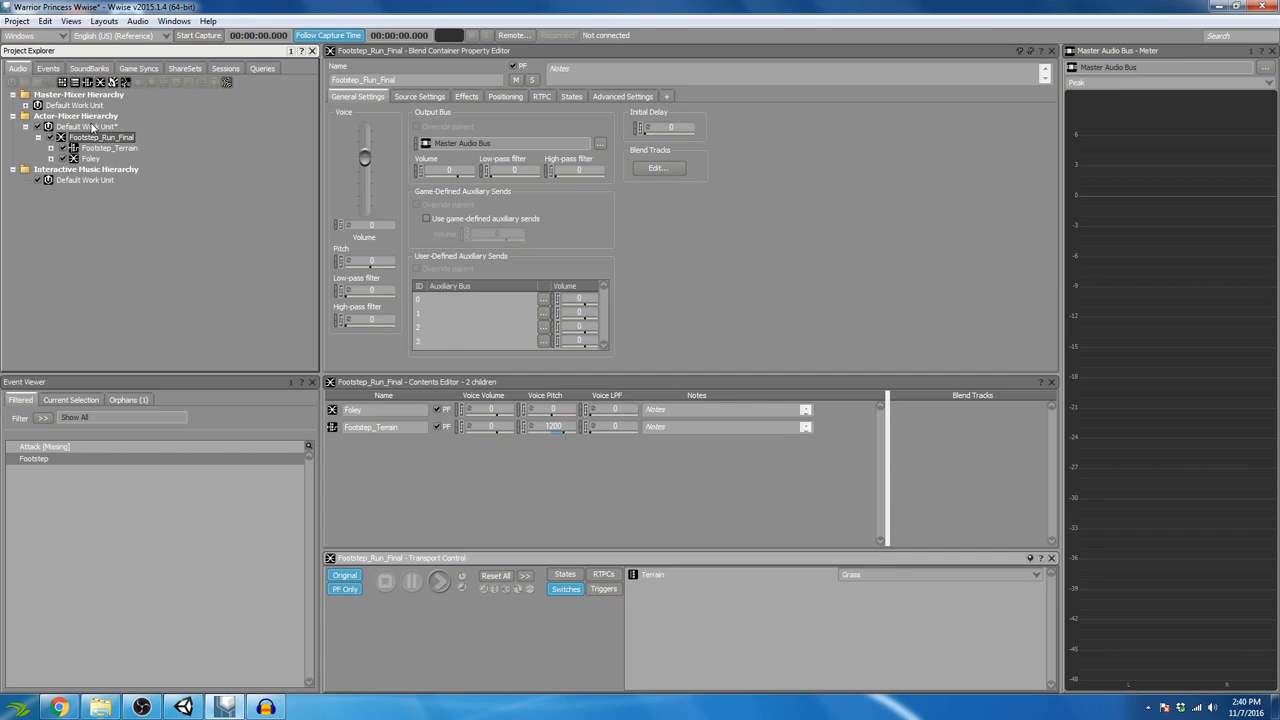
# Replace Footstep_Terrain with Footstep_Run_Final as the object of the Footstep event's Play action
pyautogui.click(48, 70)
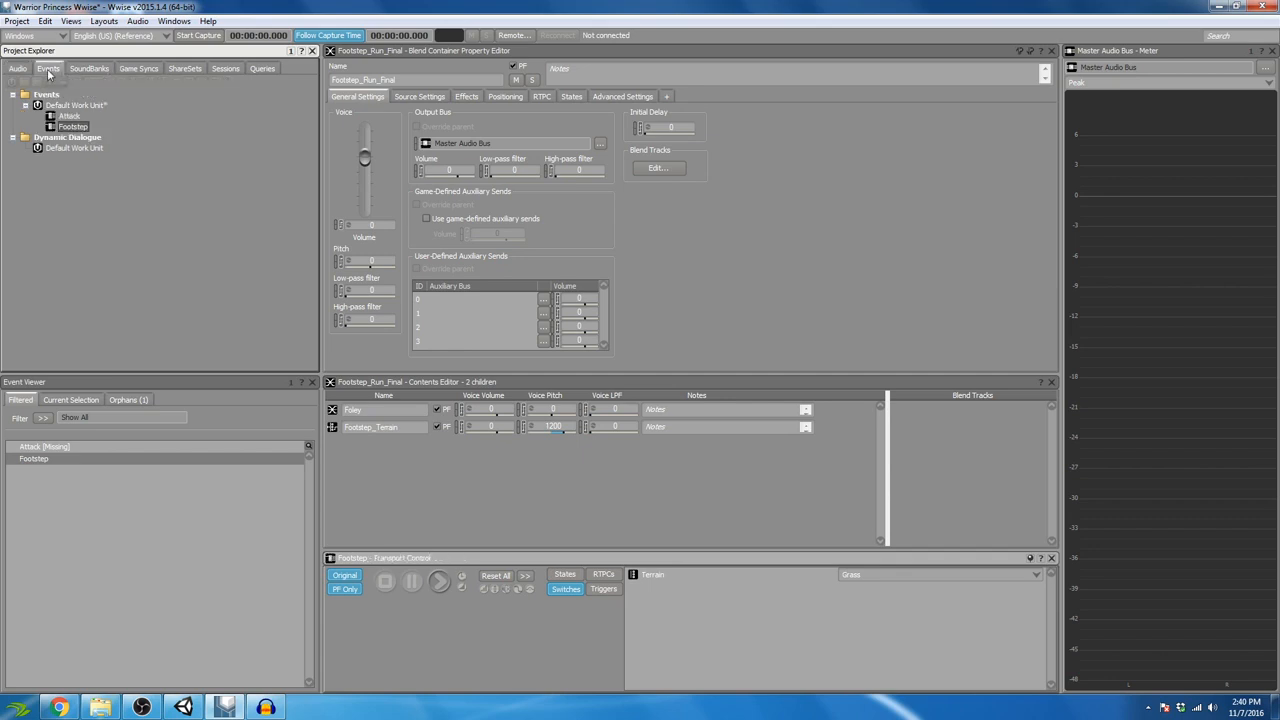
pyautogui.click(75, 125)
pyautogui.click(24, 69)
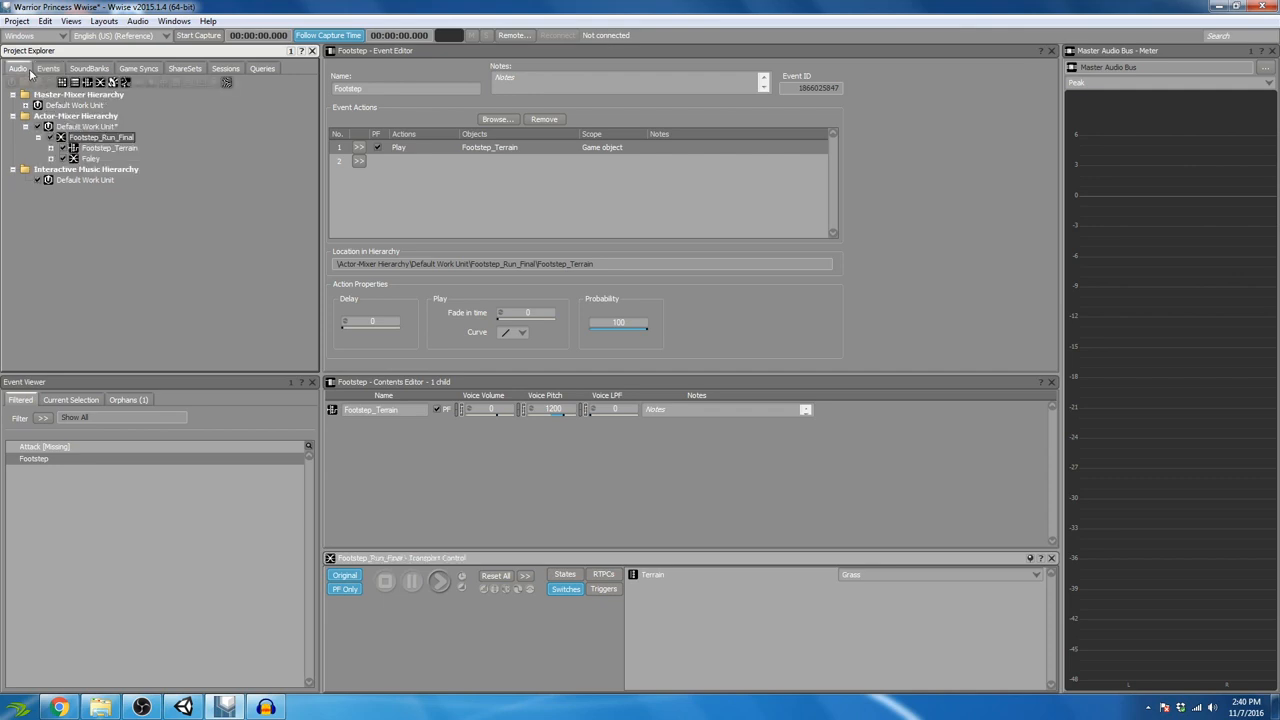
pyautogui.moveTo(88, 143); pyautogui.dragTo(499, 154)
pyautogui.moveTo(506, 148); pyautogui.dragTo(506, 148)
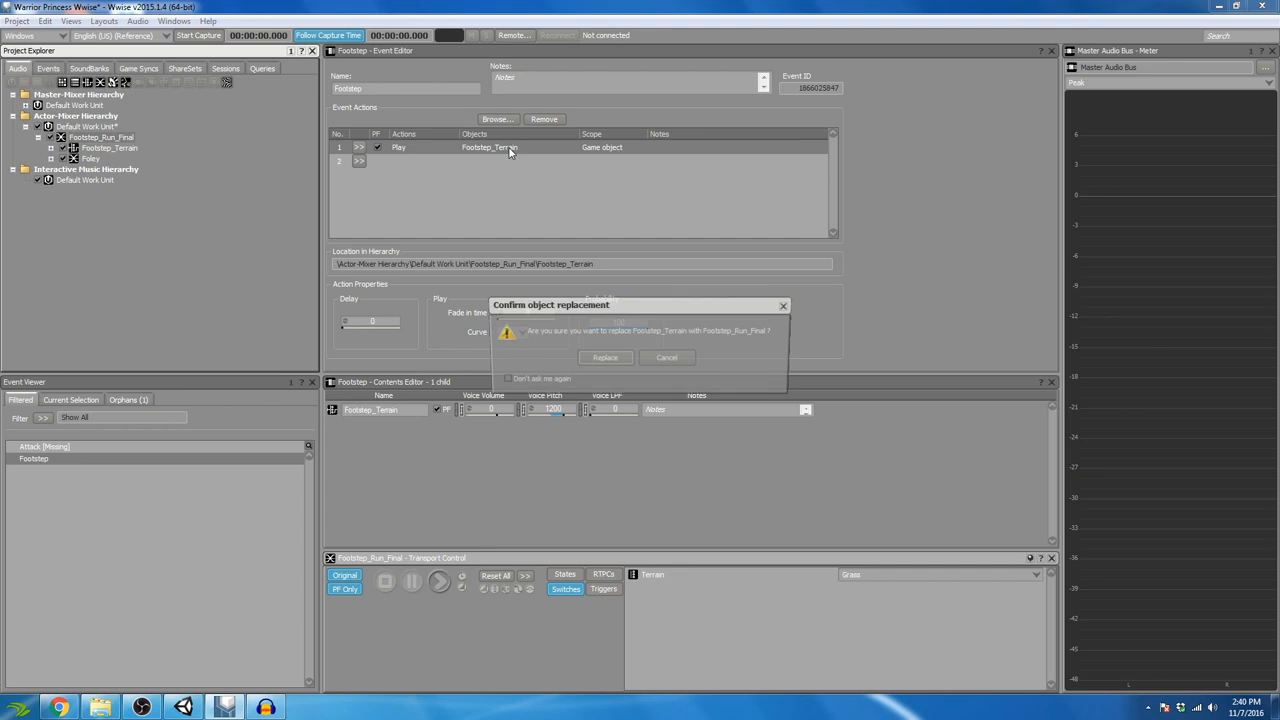
pyautogui.click(612, 364)
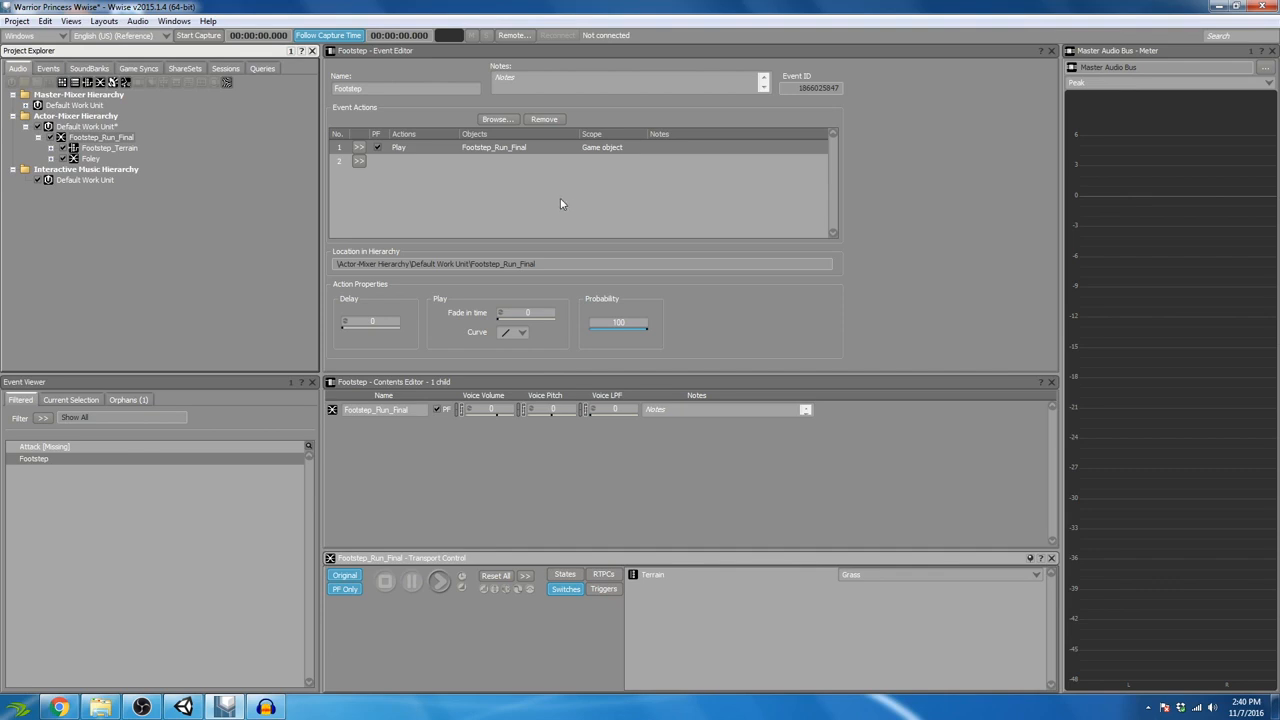
# Audition the Footstep event with the Terrain switch on Grass, Wood and Grass again
pyautogui.click(48, 69)
pyautogui.click(76, 127)
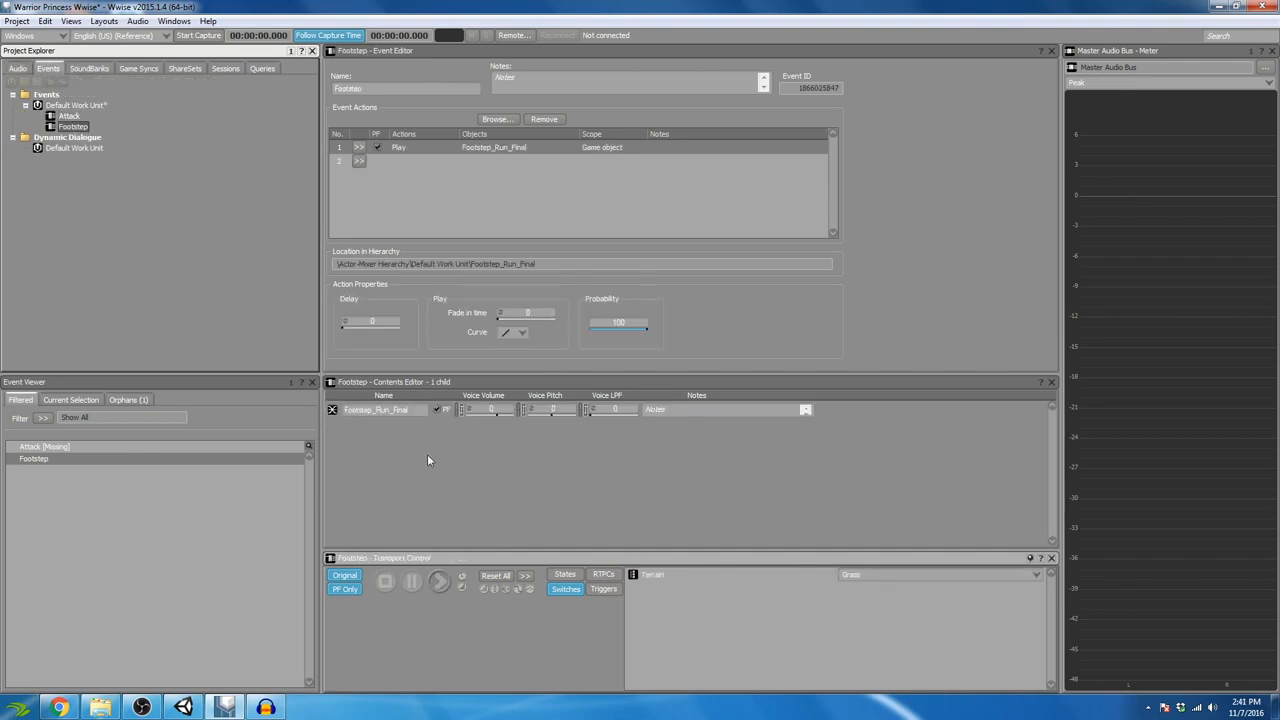
pyautogui.click(443, 591)
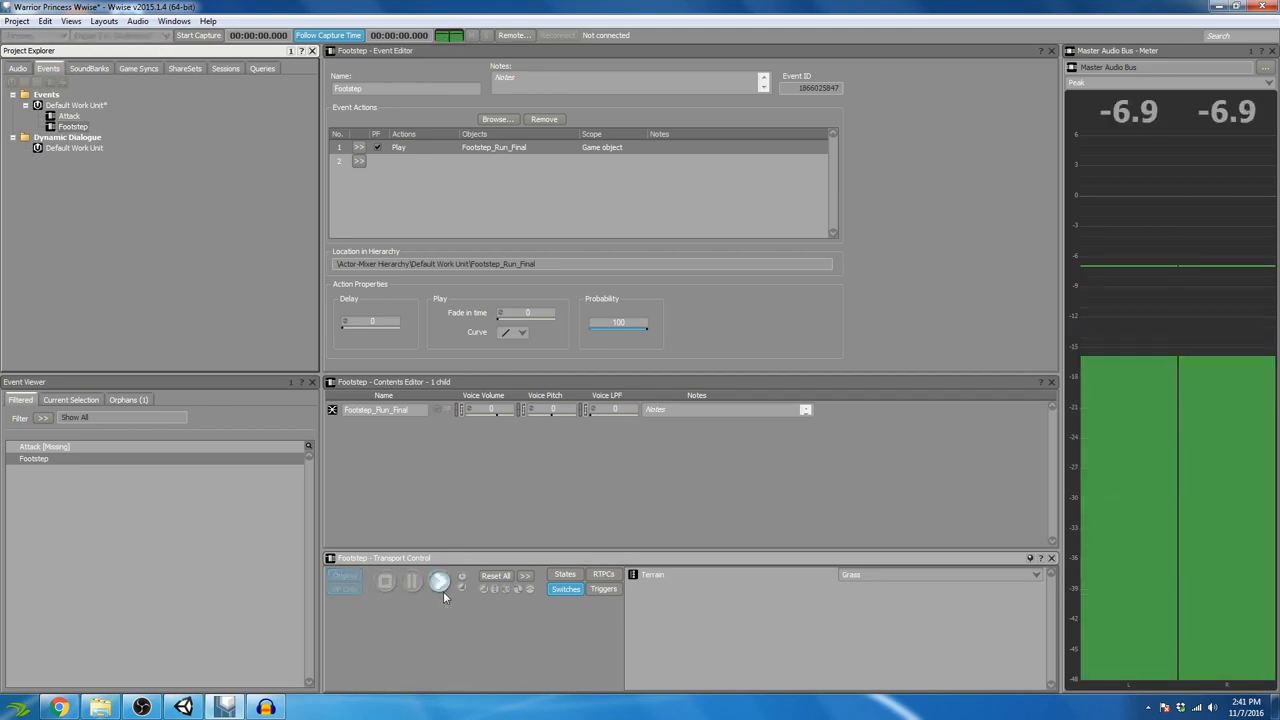
pyautogui.click(908, 575)
pyautogui.click(908, 597)
pyautogui.click(440, 583)
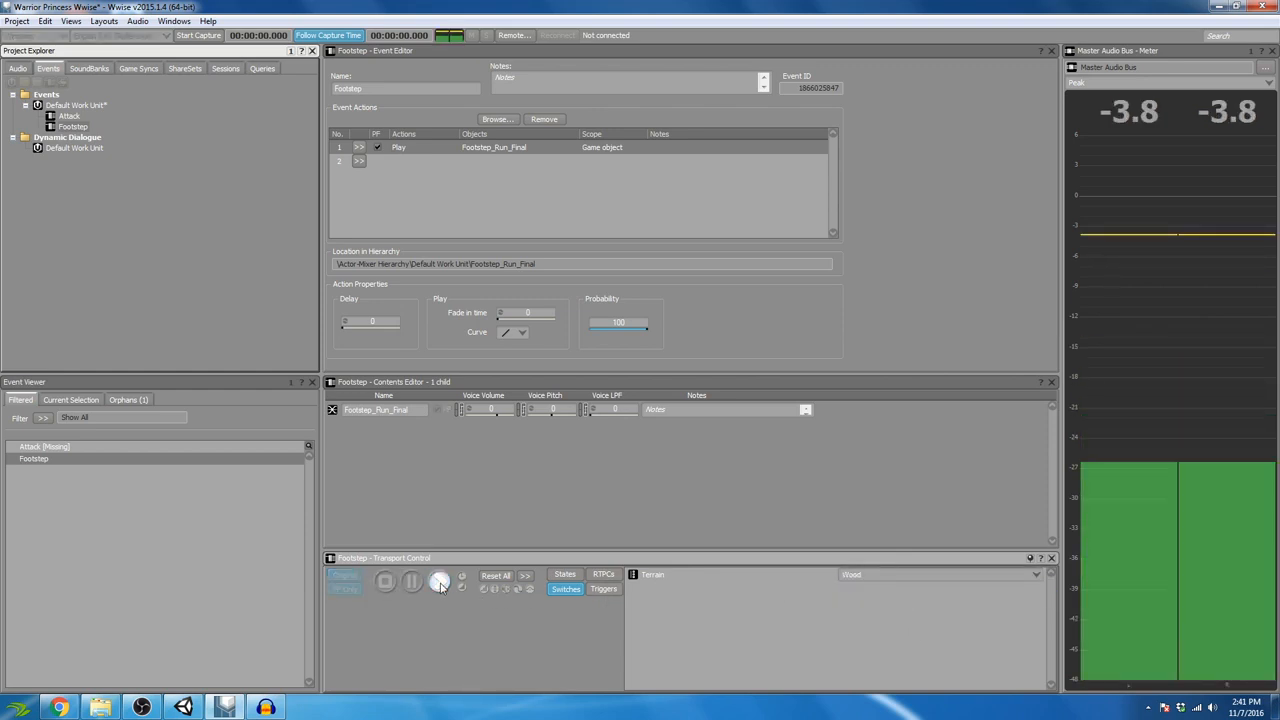
pyautogui.click(863, 583)
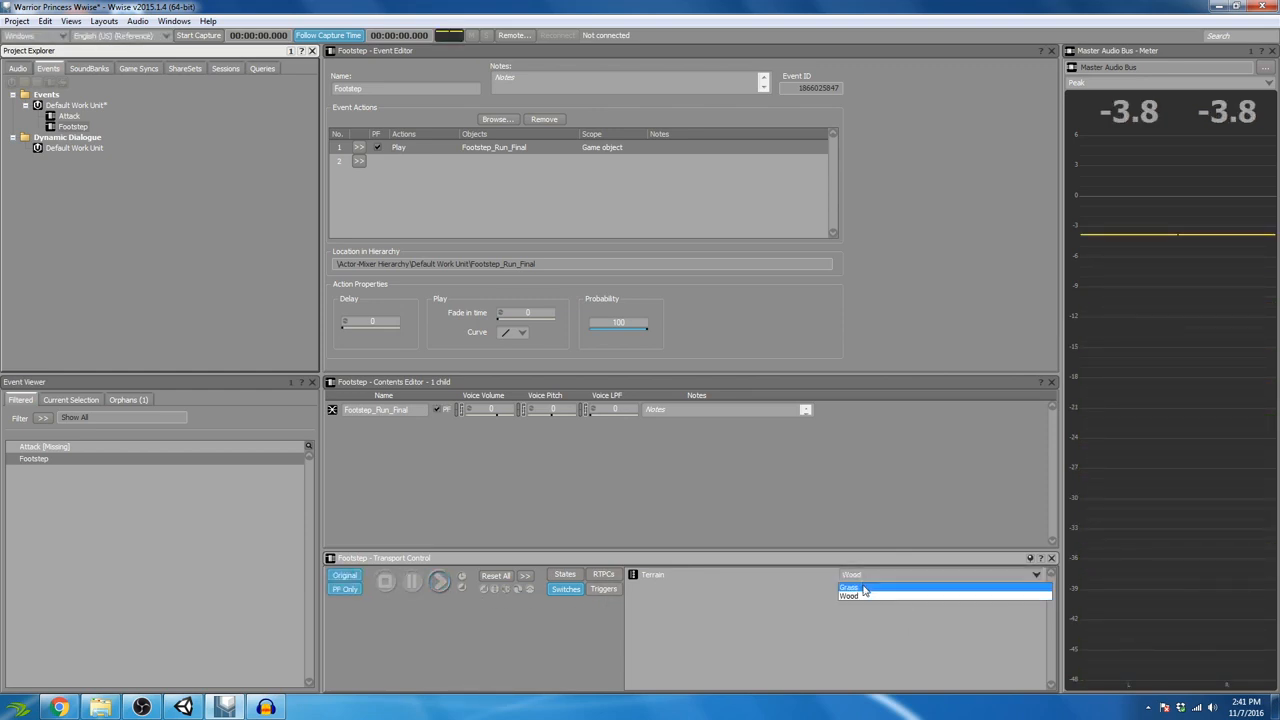
pyautogui.click(866, 588)
pyautogui.click(438, 587)
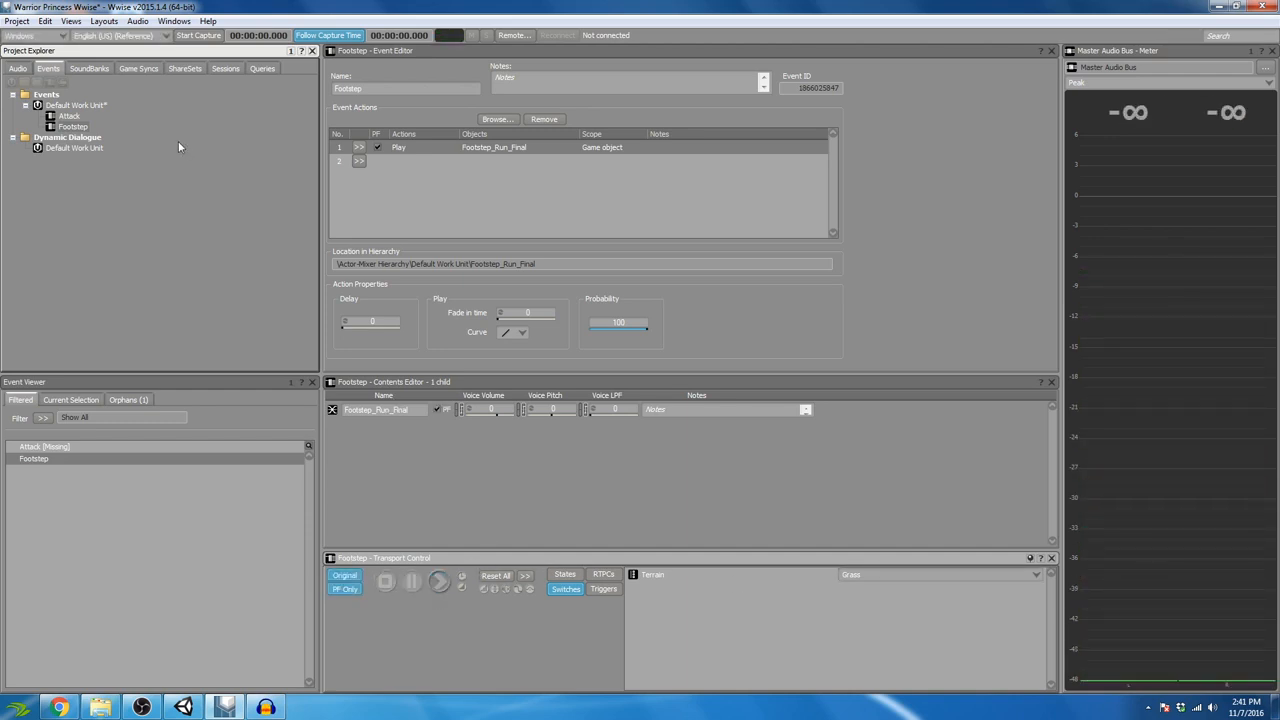
# Expand the Foley blend container and lower the voice volume of its Leather container to -6
pyautogui.click(16, 69)
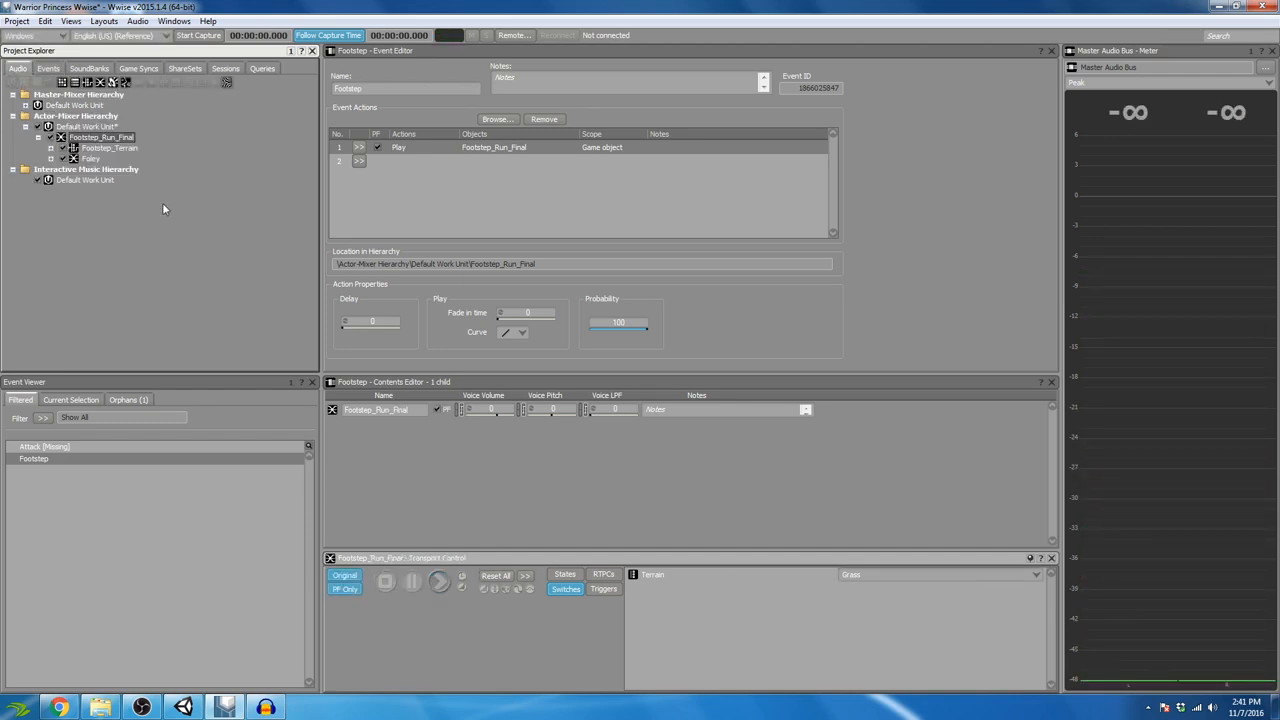
pyautogui.click(96, 159)
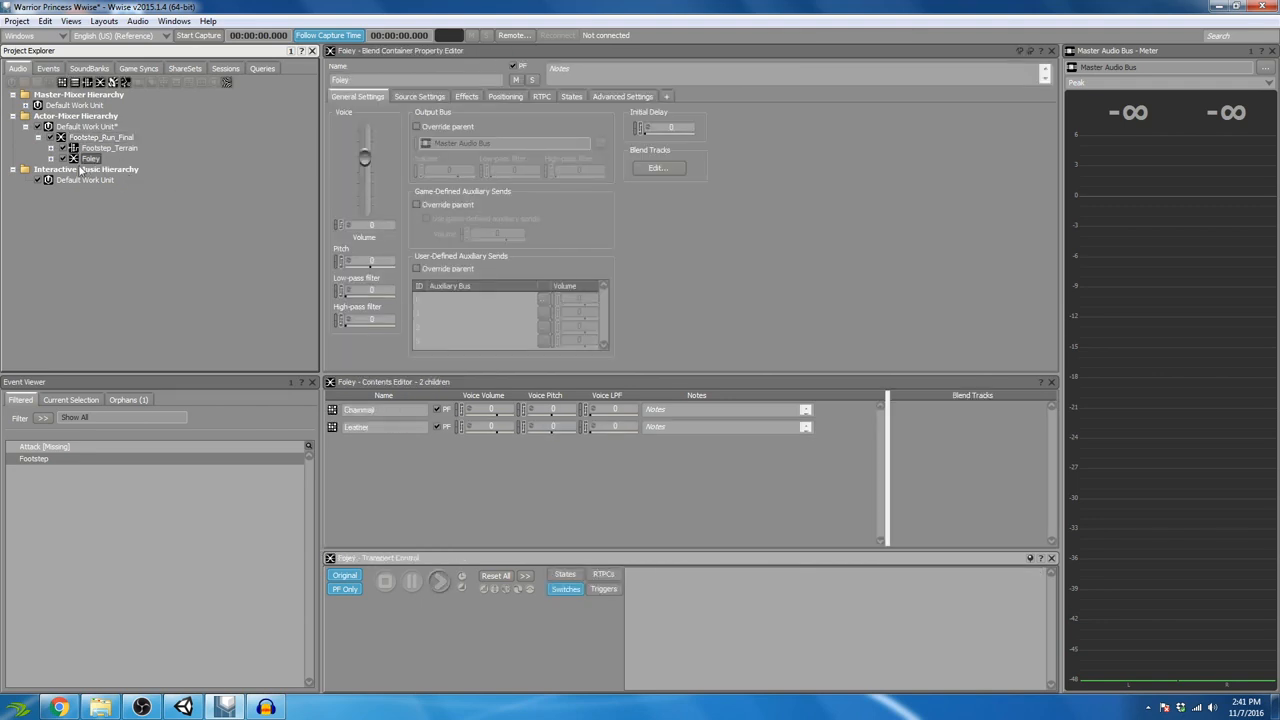
pyautogui.click(51, 159)
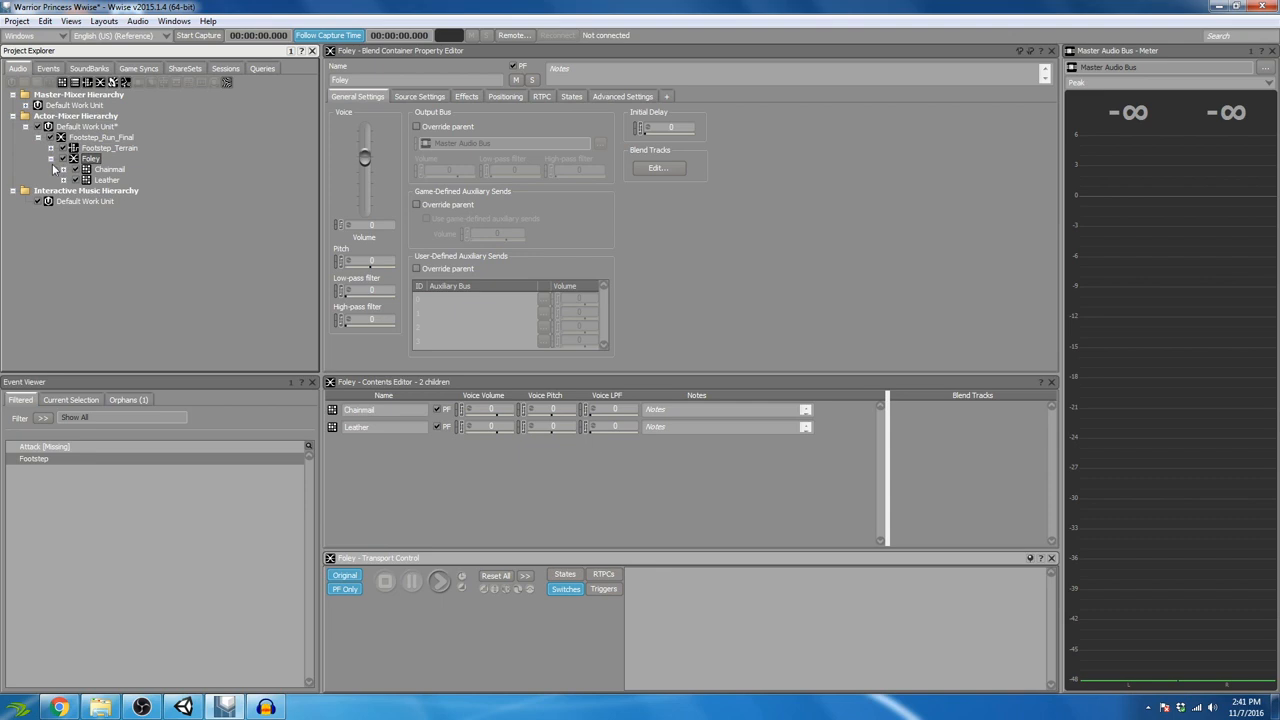
pyautogui.click(110, 180)
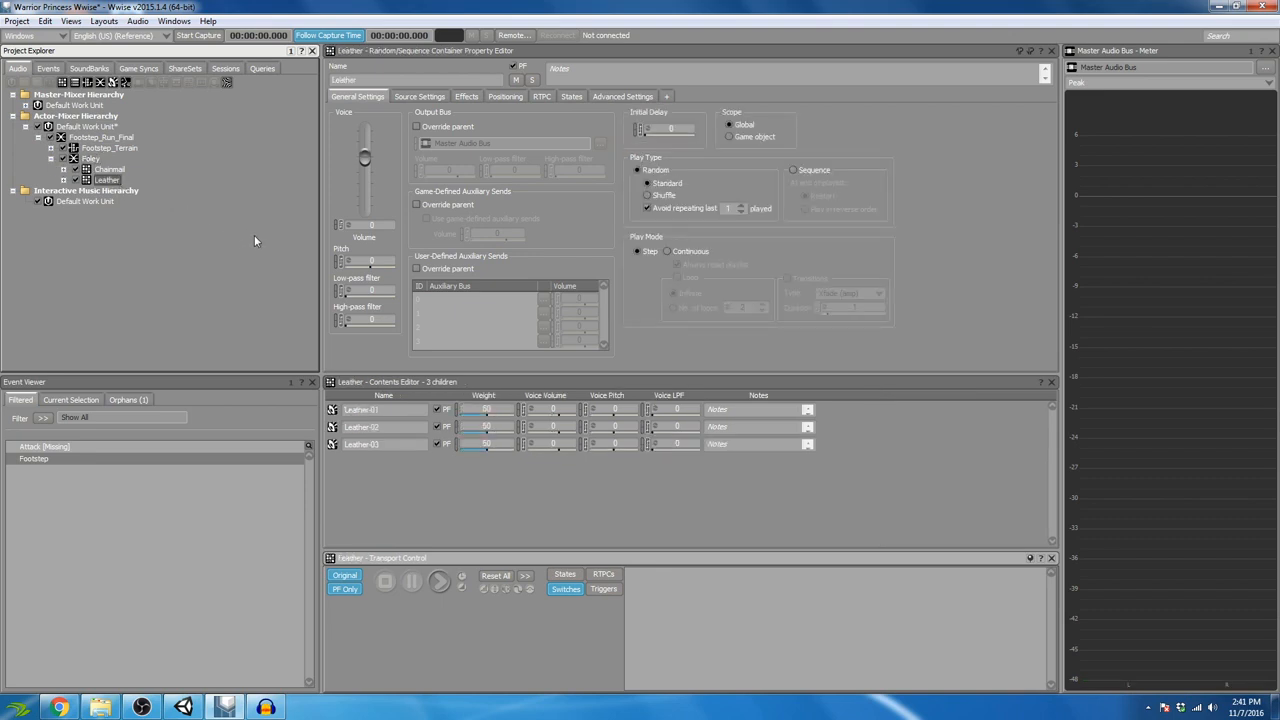
pyautogui.click(100, 138)
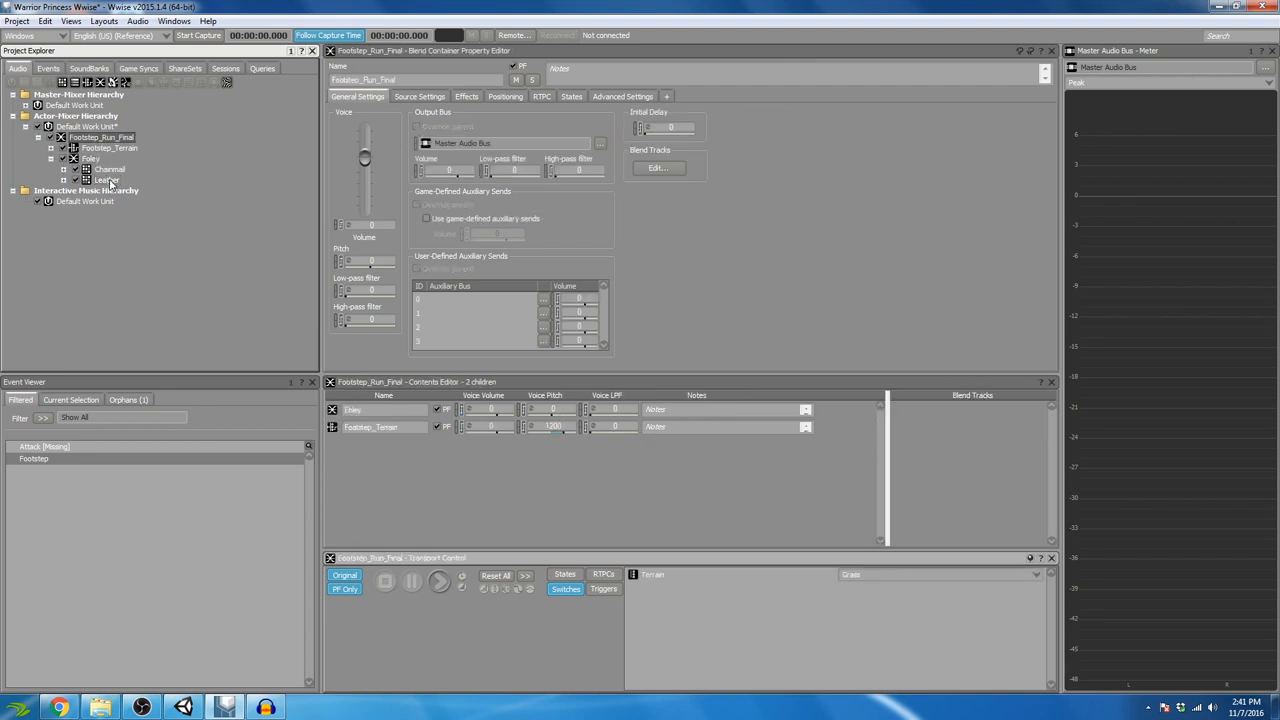
pyautogui.click(108, 180)
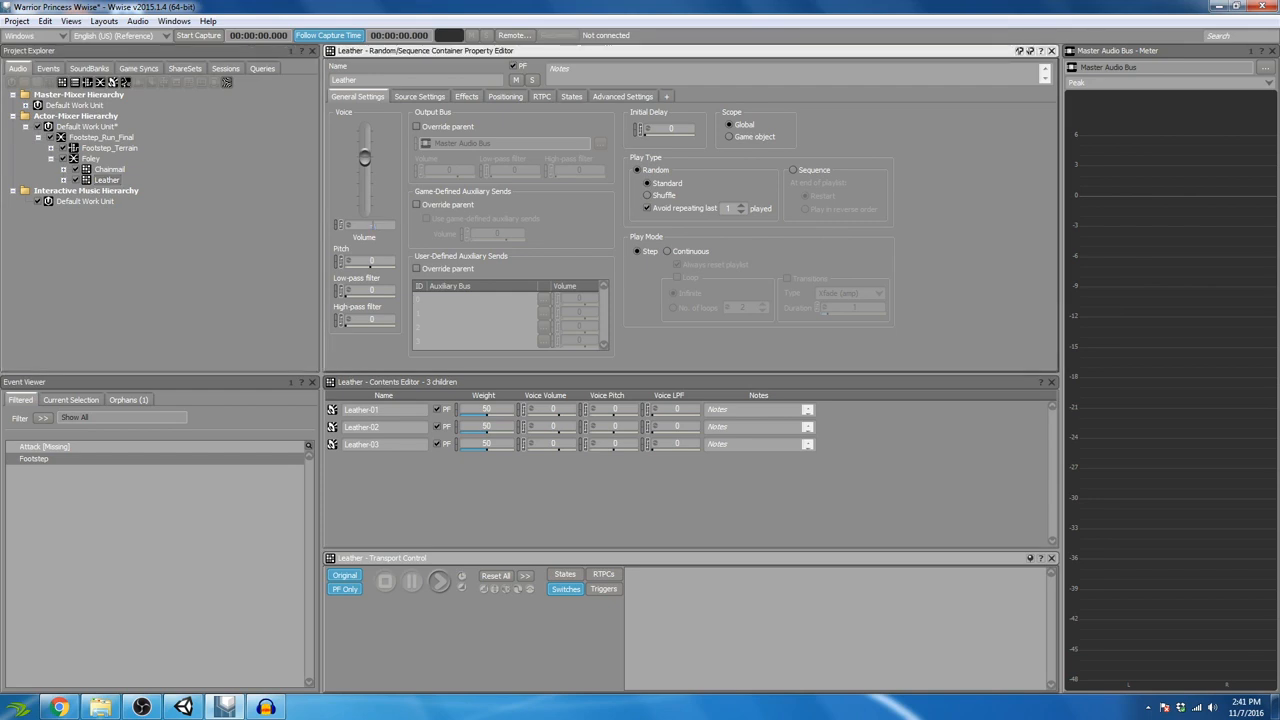
pyautogui.moveTo(364, 158); pyautogui.dragTo(364, 173)
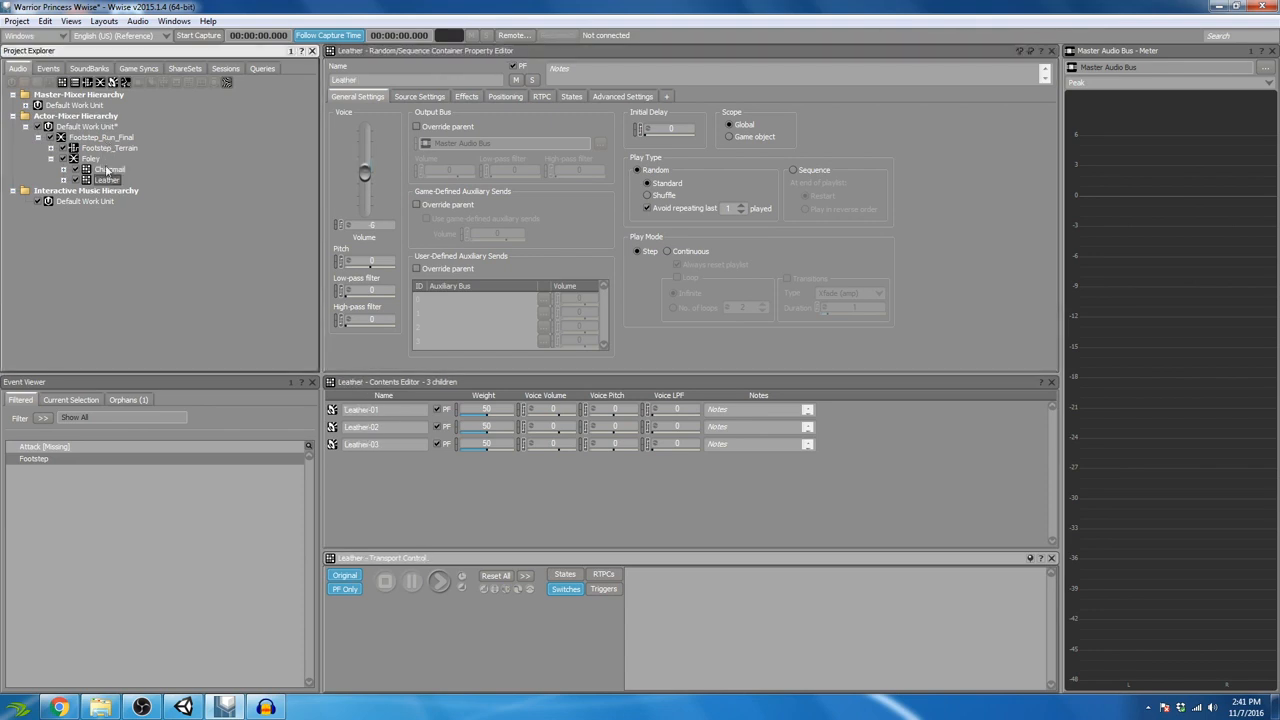
# Audition the Footstep event on Grass to check the quieter leather layer in the mix
pyautogui.click(48, 68)
pyautogui.click(72, 127)
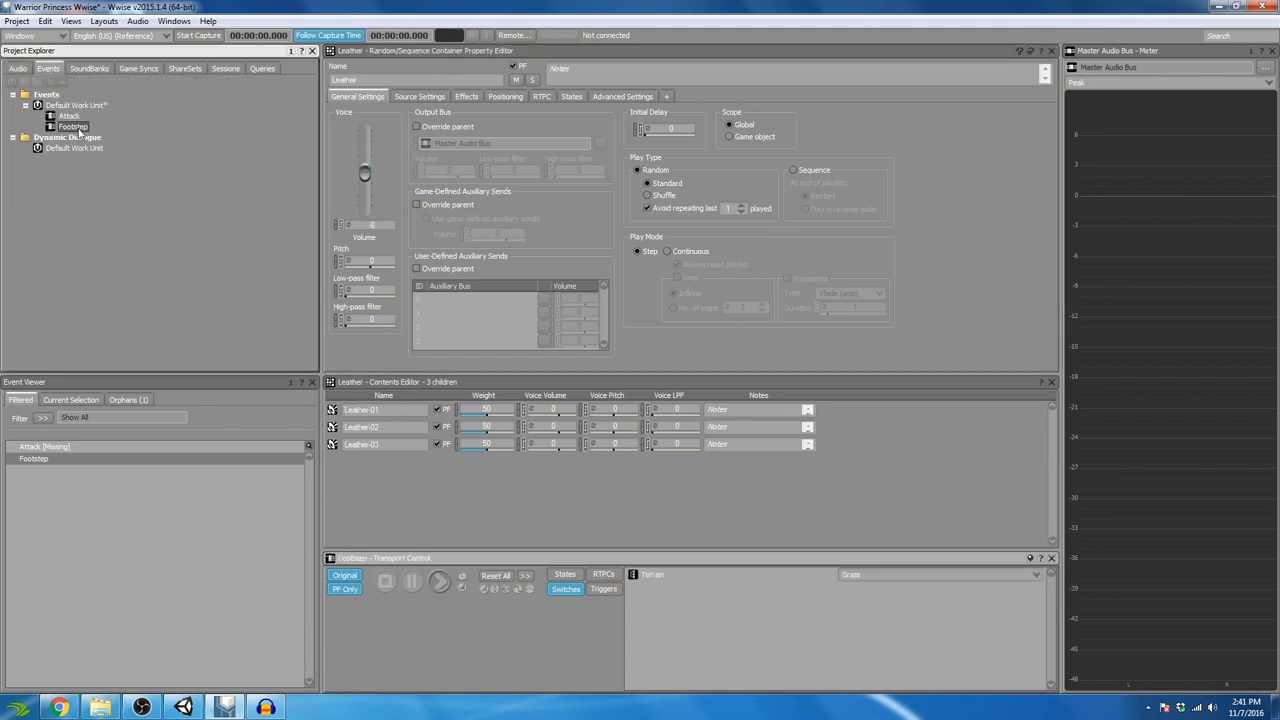
pyautogui.click(440, 582)
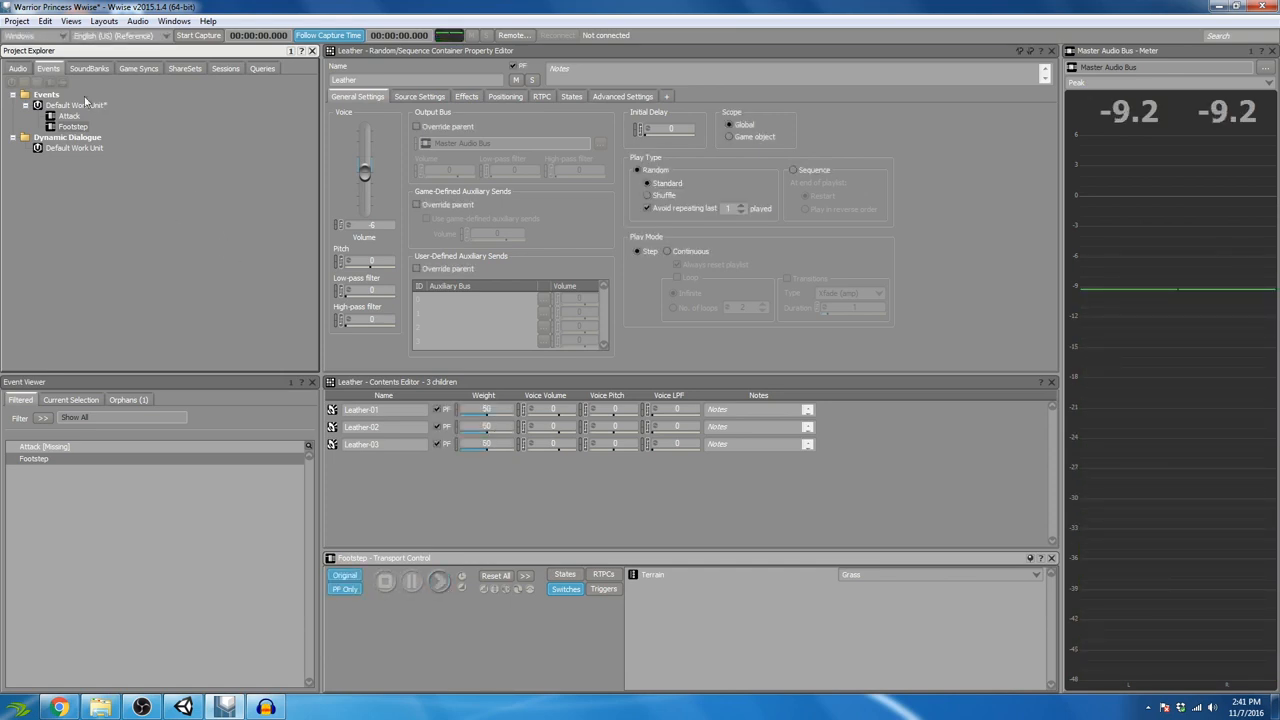
# Lower the voice volume of the Leather container in Foley to -9
pyautogui.click(18, 69)
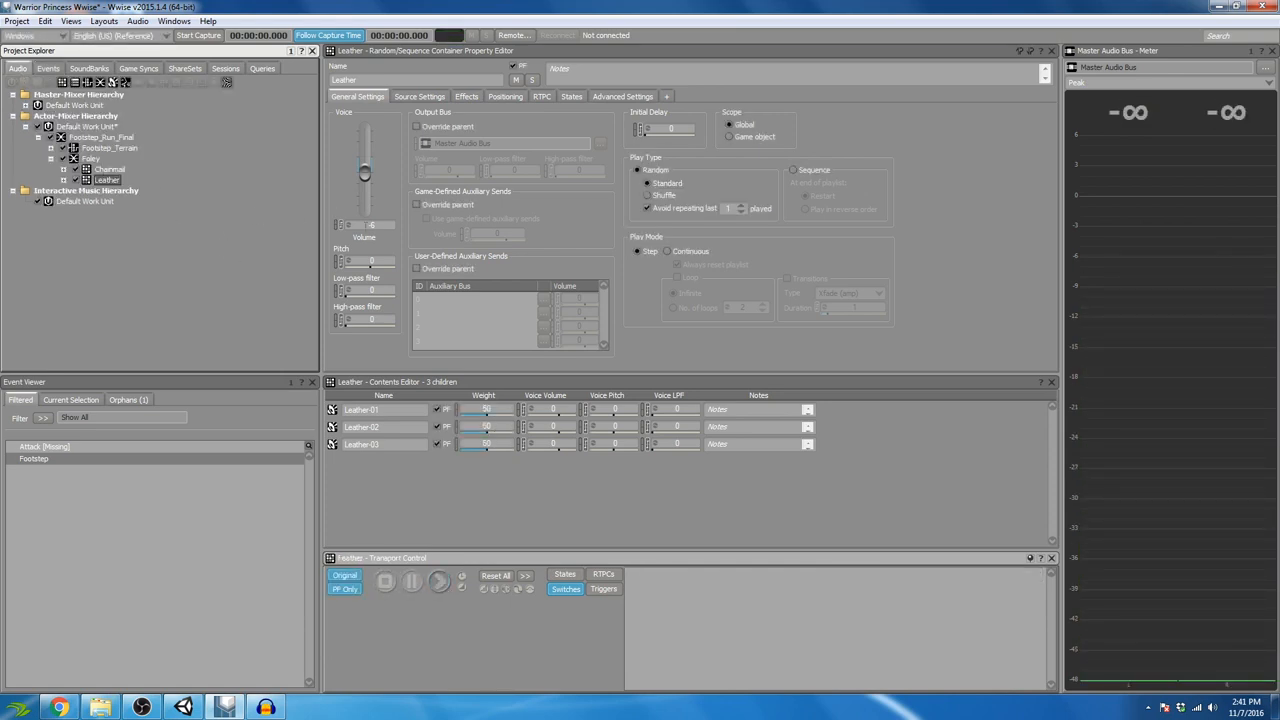
pyautogui.click(372, 224)
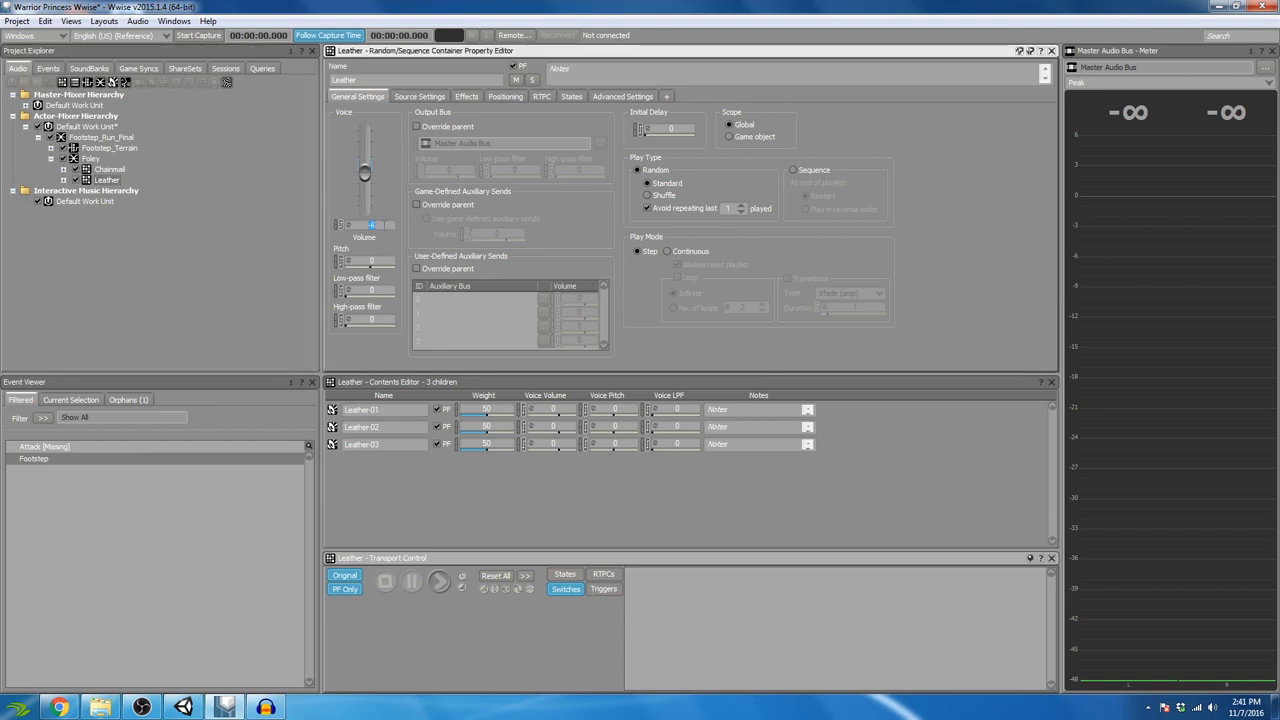
pyautogui.press('Return')
# Audition the Footstep event on Grass to judge the leather layer's new level
pyautogui.click(48, 68)
pyautogui.click(73, 126)
pyautogui.click(440, 581)
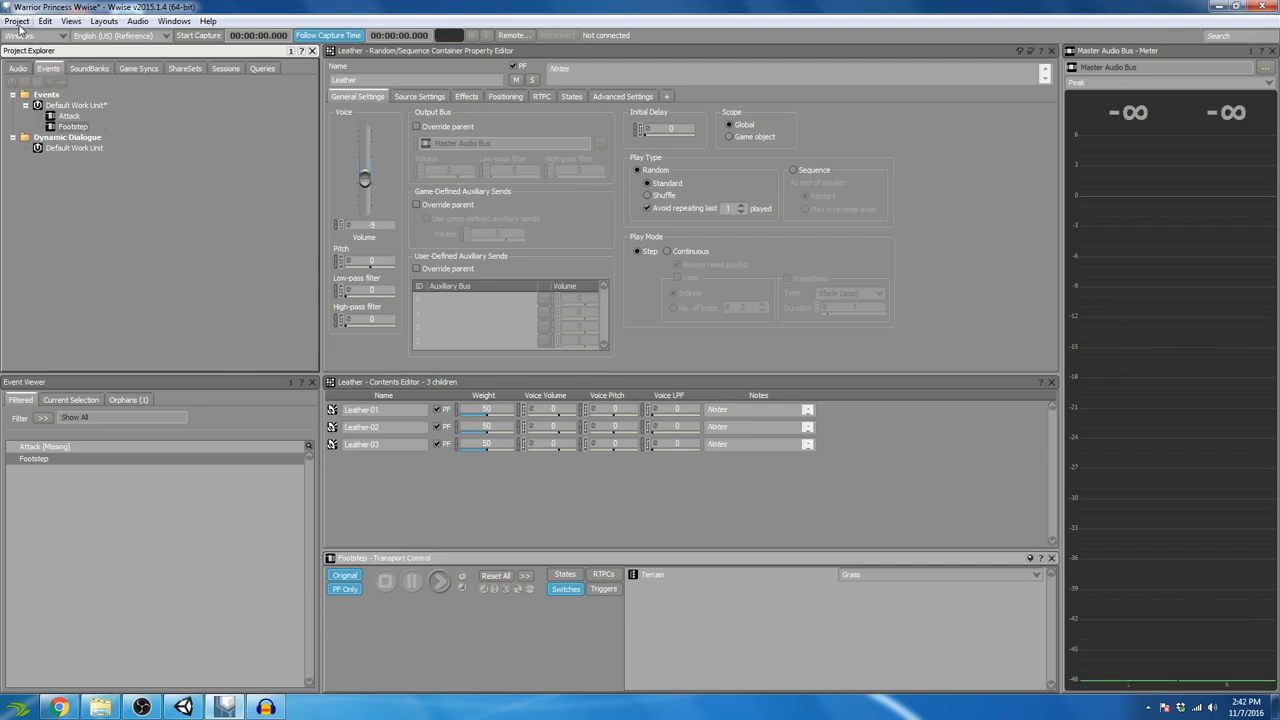
# Collapse the Foley container in the Actor-Mixer Hierarchy and save the project
pyautogui.click(18, 68)
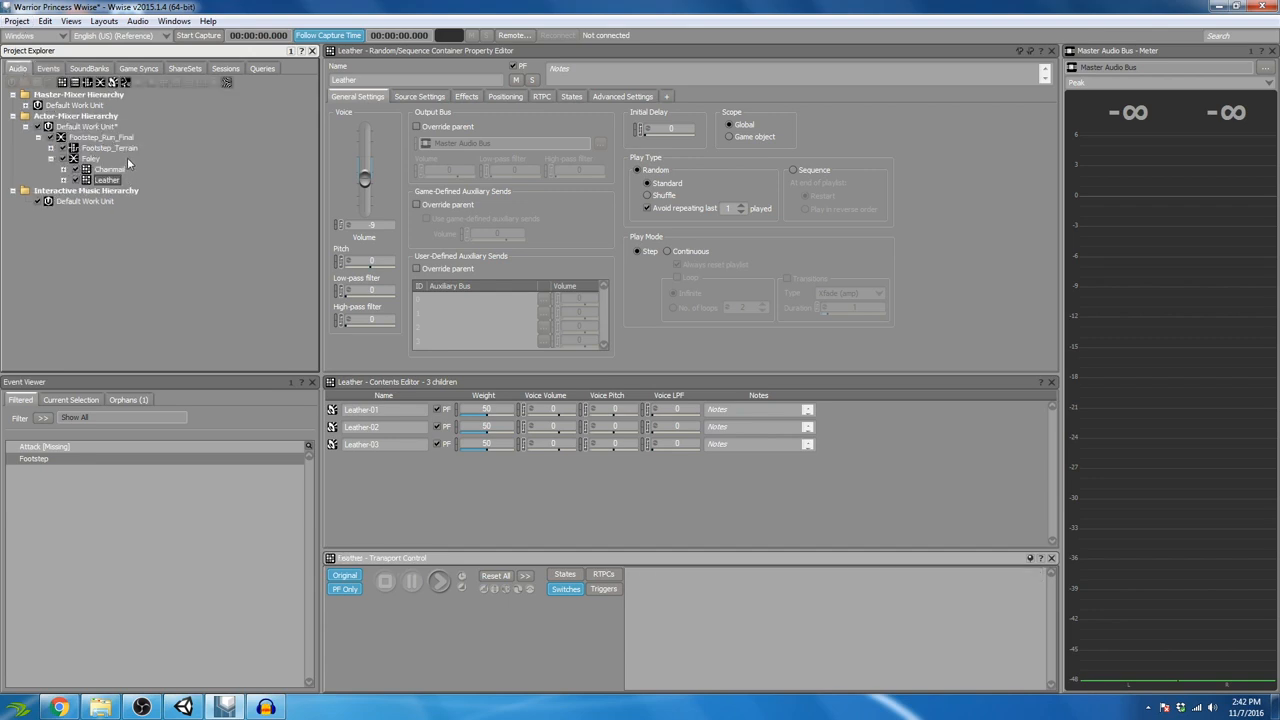
pyautogui.click(51, 158)
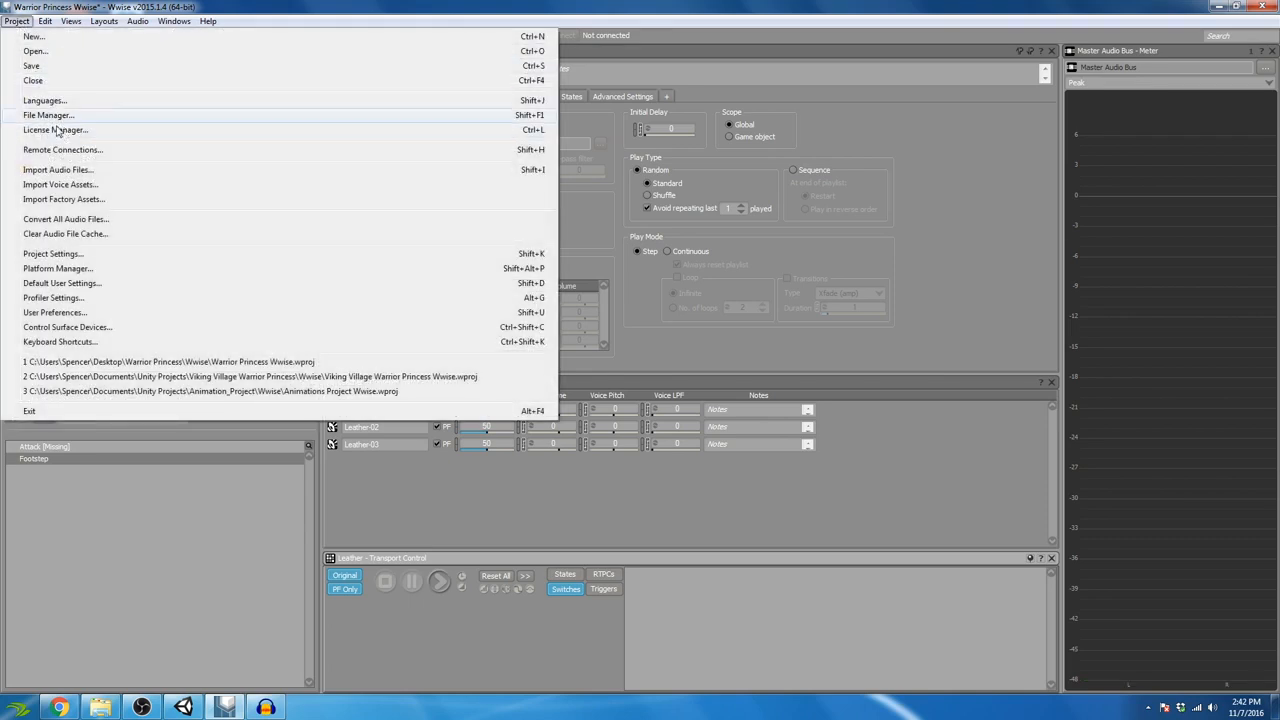
pyautogui.click(33, 65)
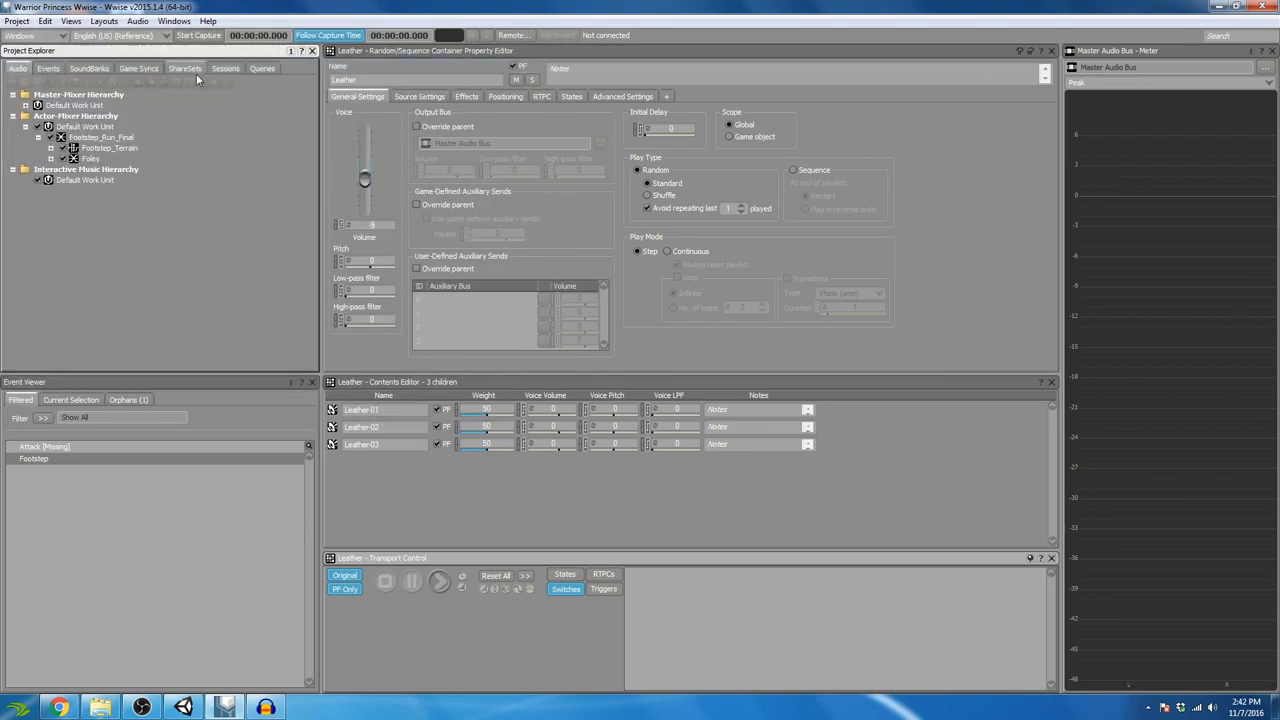
# Generate the Player SoundBank for Windows in the SoundBank layout and dismiss the generation report
pyautogui.press('F7')
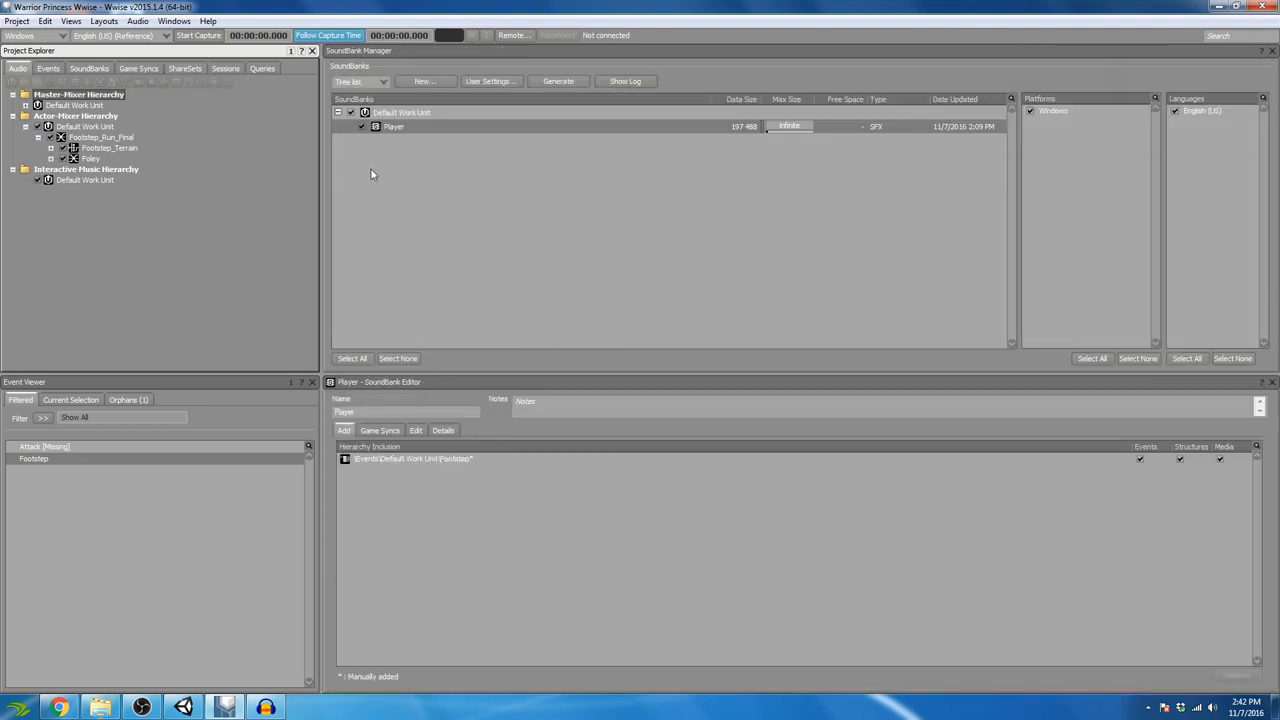
pyautogui.click(560, 82)
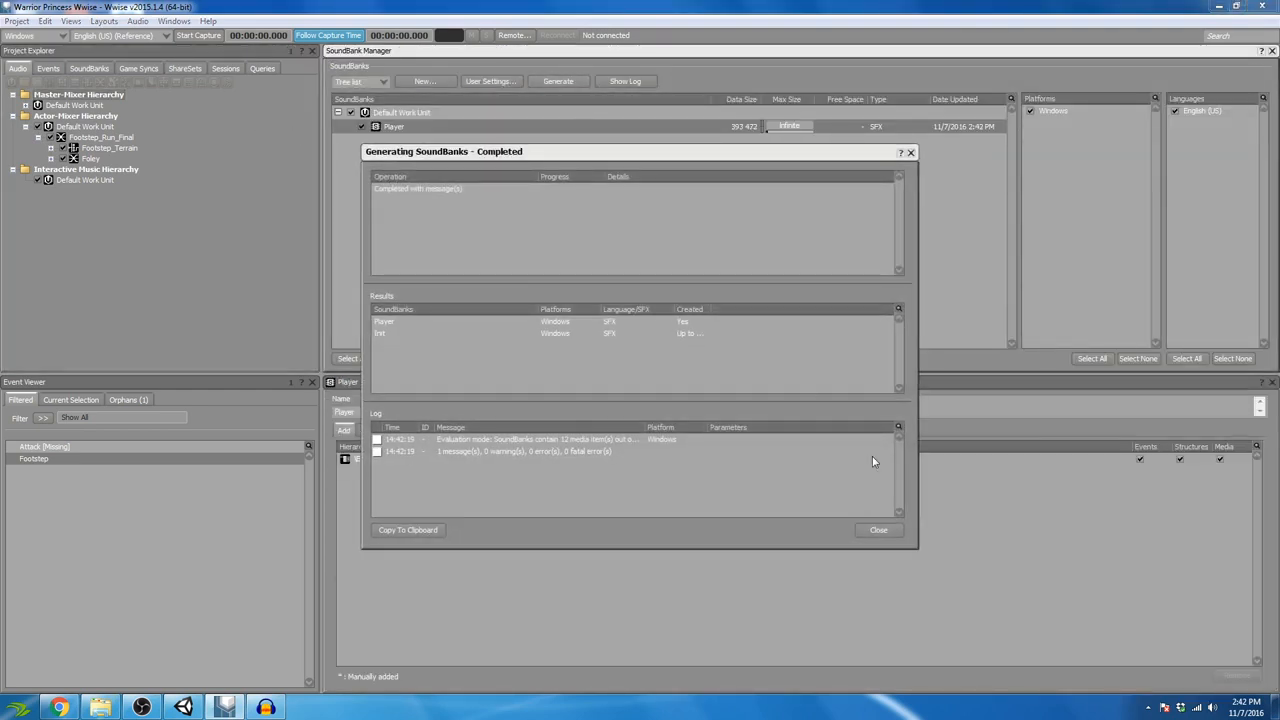
pyautogui.click(880, 531)
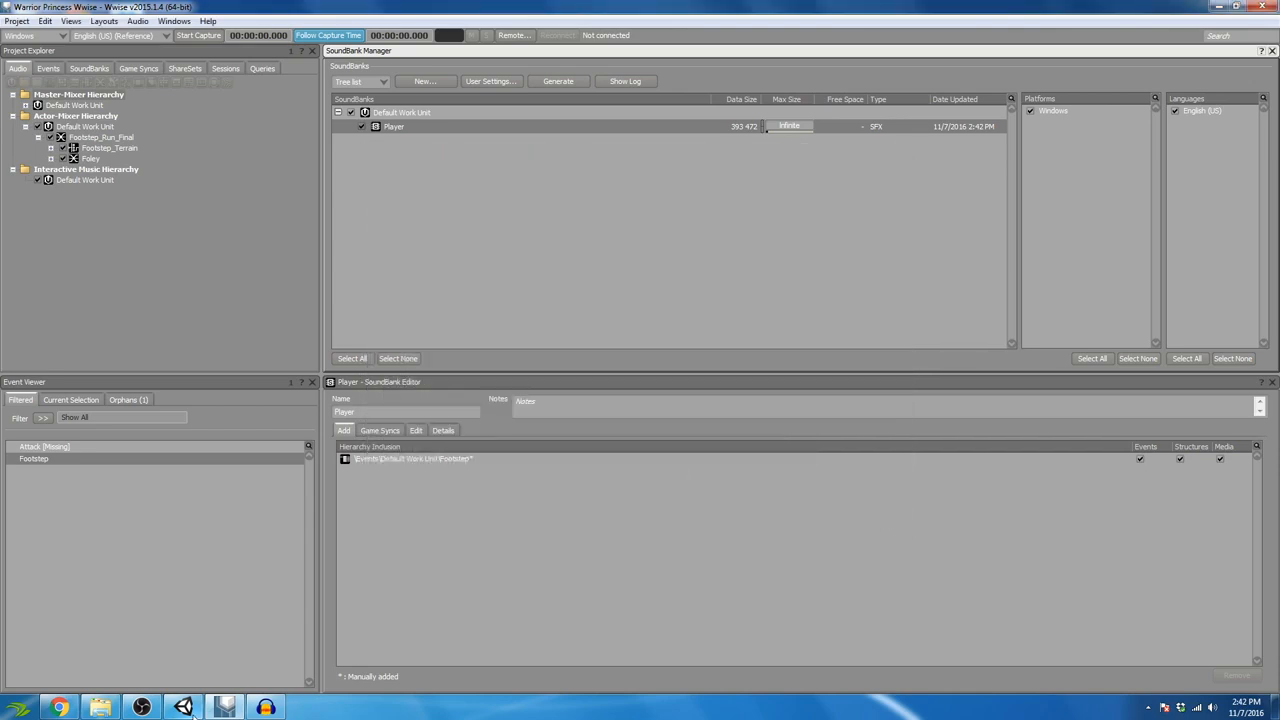
# Switch to Unity, bring the whole Wood trigger cube into view and start play mode
pyautogui.click(183, 708)
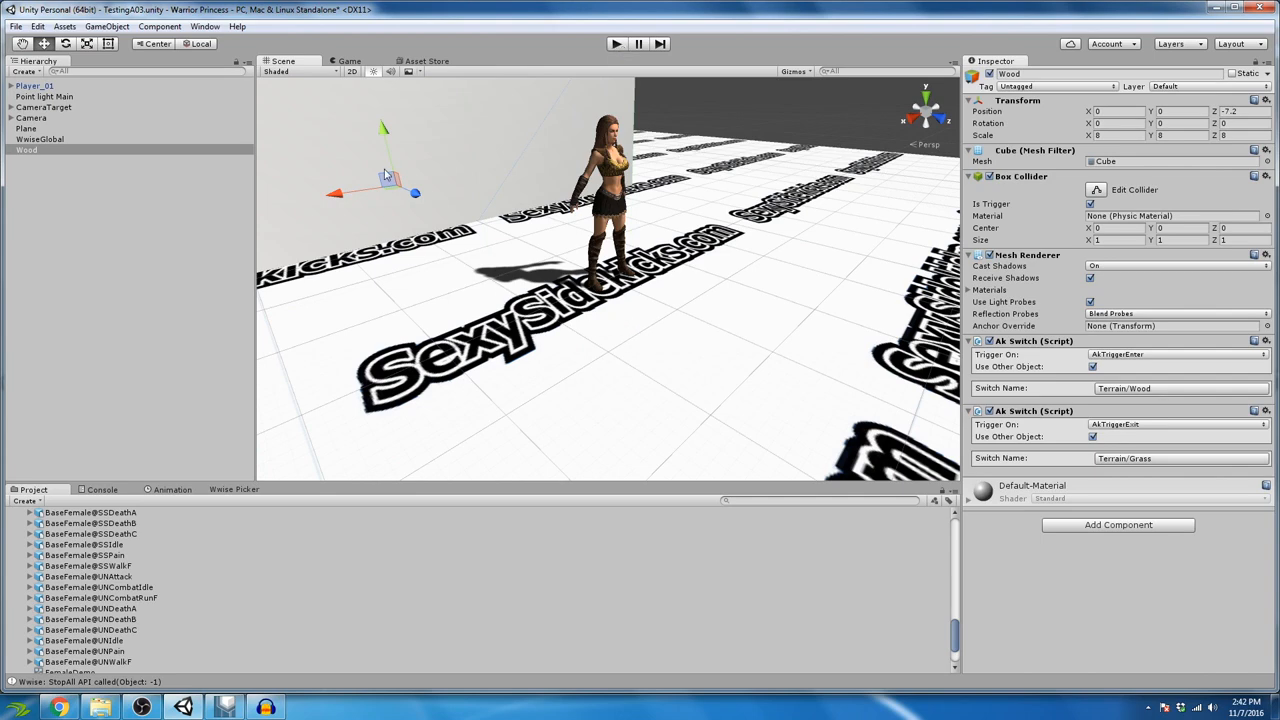
pyautogui.scroll(-10, 386, 177)
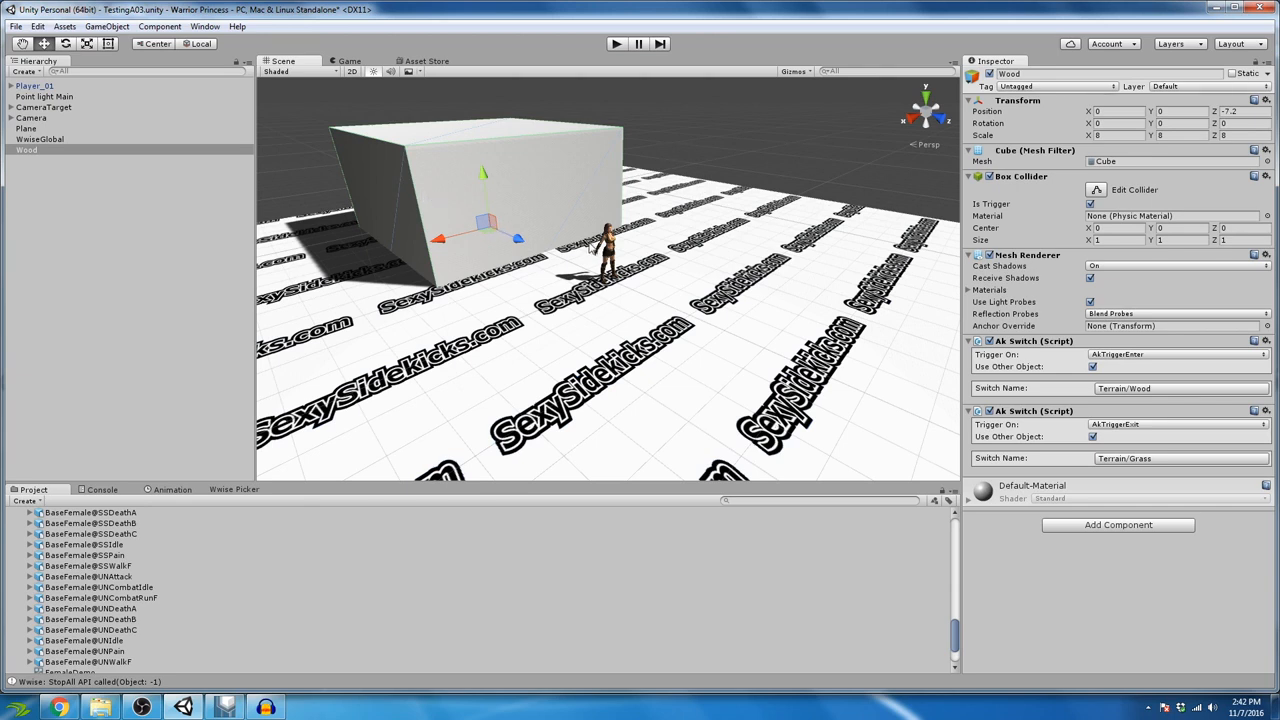
pyautogui.click(613, 44)
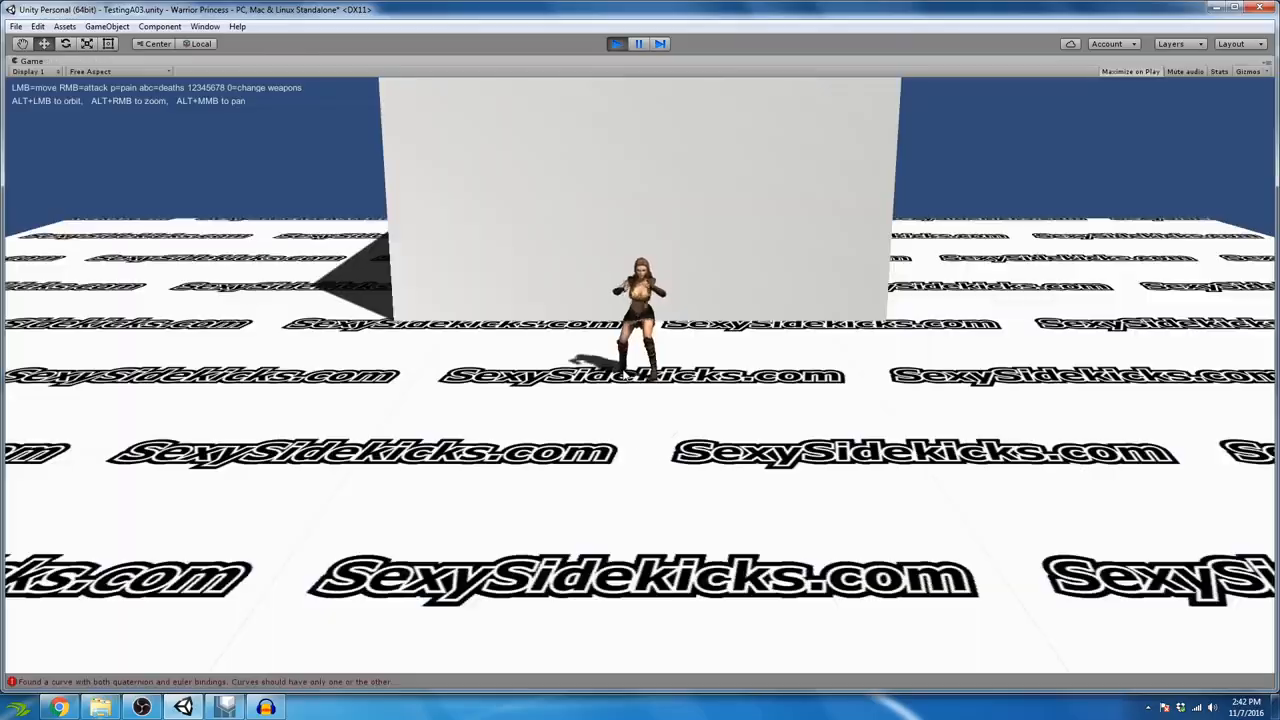
# Run the character back and forth across the open plane to hear the layered footsteps outside the Wood cube
pyautogui.moveTo(510, 381)
pyautogui.mouseDown()
pyautogui.moveTo(500, 386)
pyautogui.moveTo(660, 446)
pyautogui.moveTo(741, 449)
pyautogui.moveTo(837, 400)
pyautogui.moveTo(800, 315)
pyautogui.moveTo(869, 354)
pyautogui.moveTo(685, 406)
pyautogui.moveTo(460, 374)
pyautogui.moveTo(471, 320)
pyautogui.moveTo(600, 451)
pyautogui.moveTo(829, 423)
pyautogui.moveTo(845, 371)
pyautogui.mouseUp()
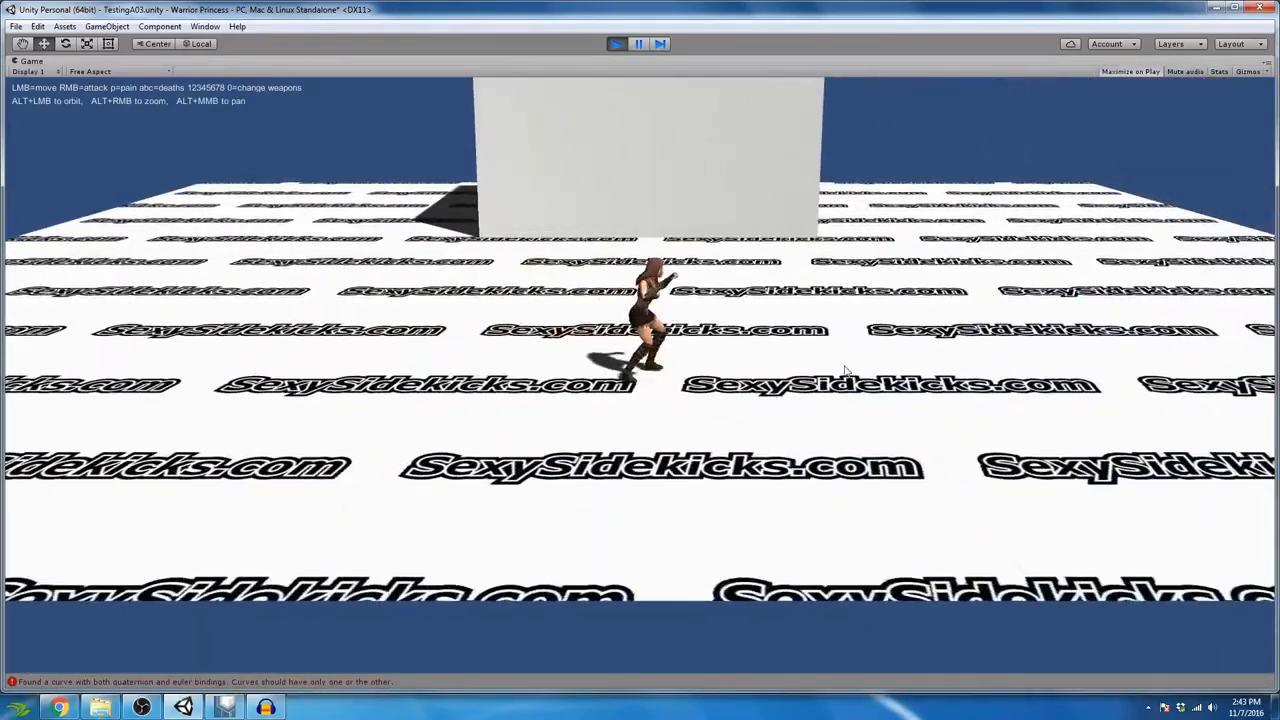
pyautogui.click(857, 384)
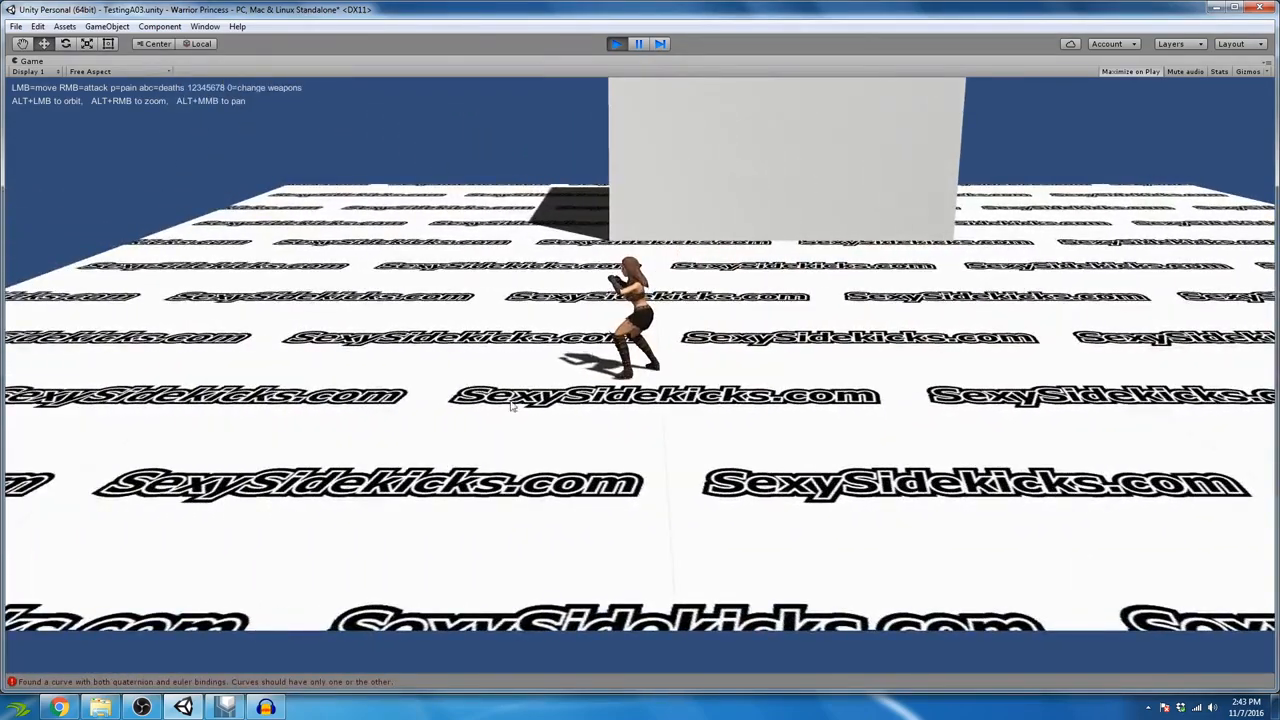
pyautogui.click(815, 406)
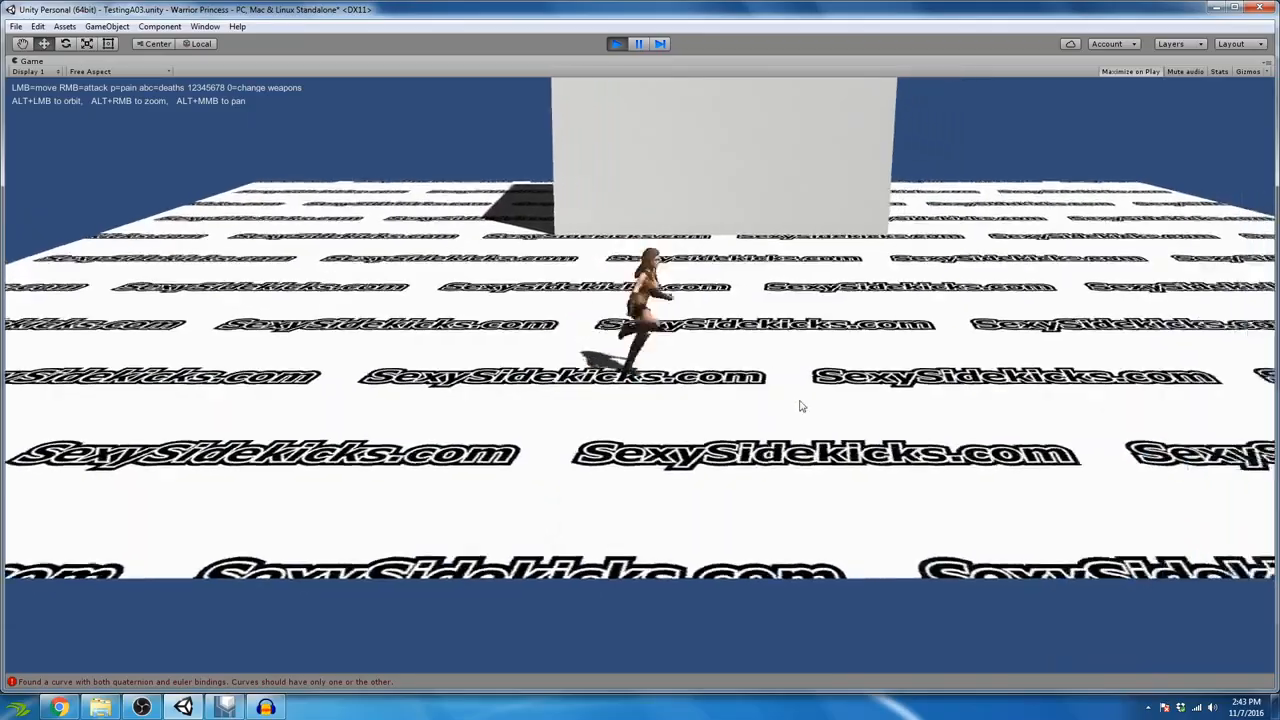
pyautogui.click(878, 371)
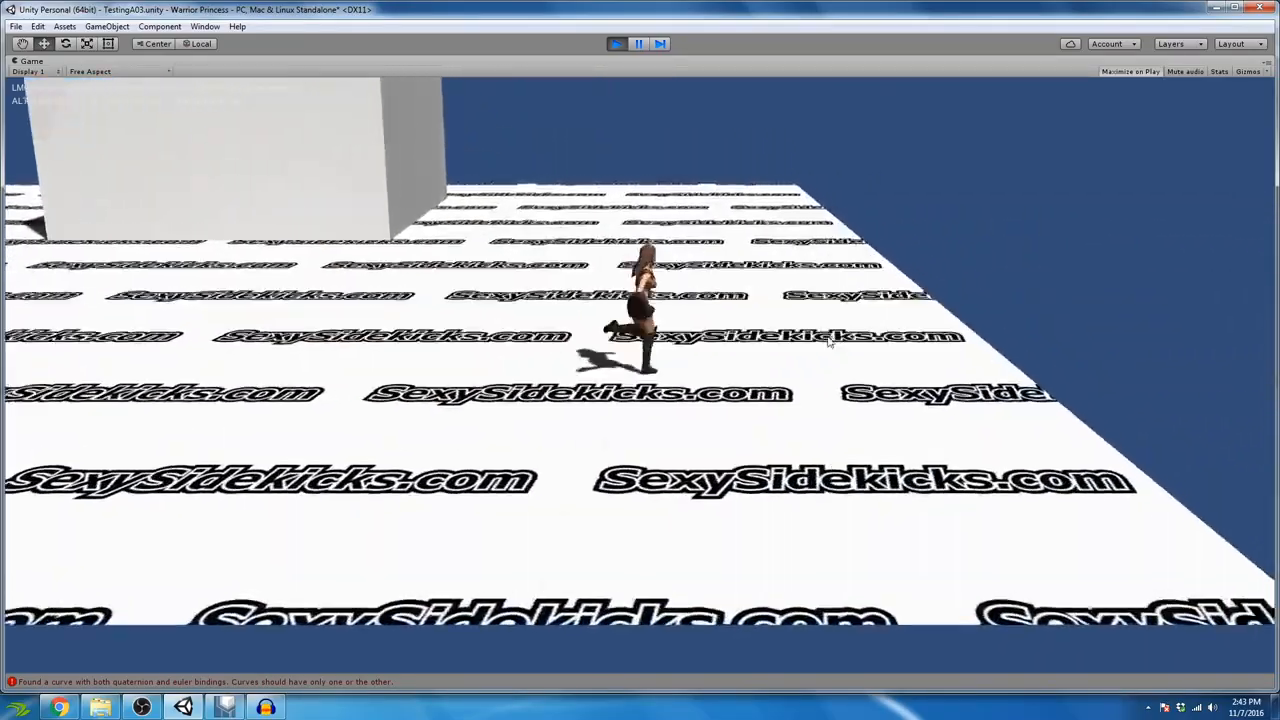
pyautogui.click(534, 388)
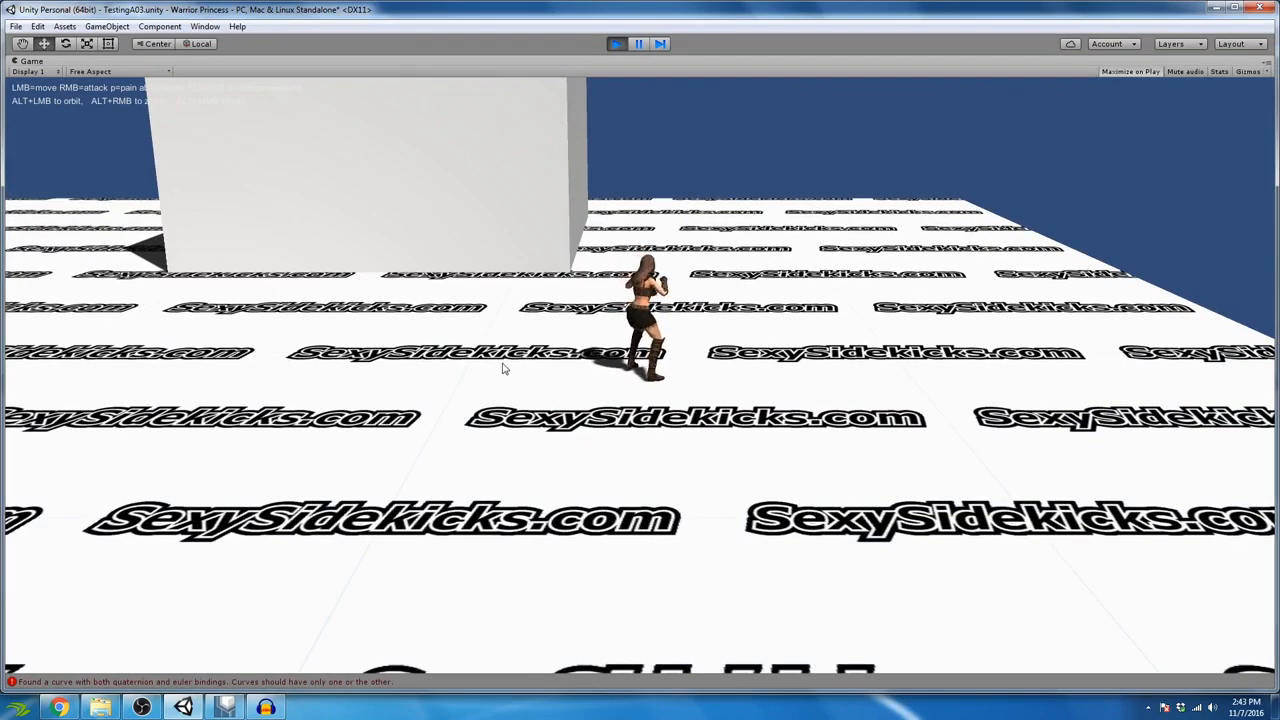
# Run the character into, around inside and back out of the Wood cube to hear the terrain switch, and stop play mode
pyautogui.click(503, 369)
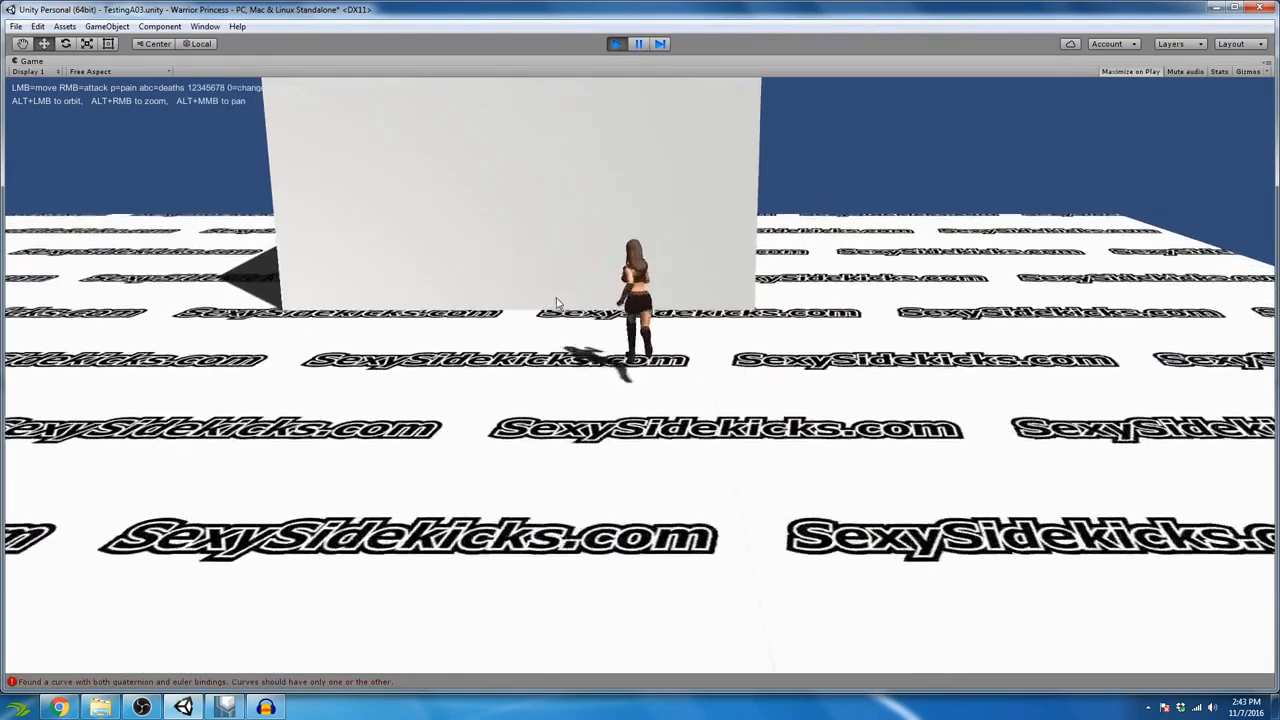
pyautogui.click(646, 340)
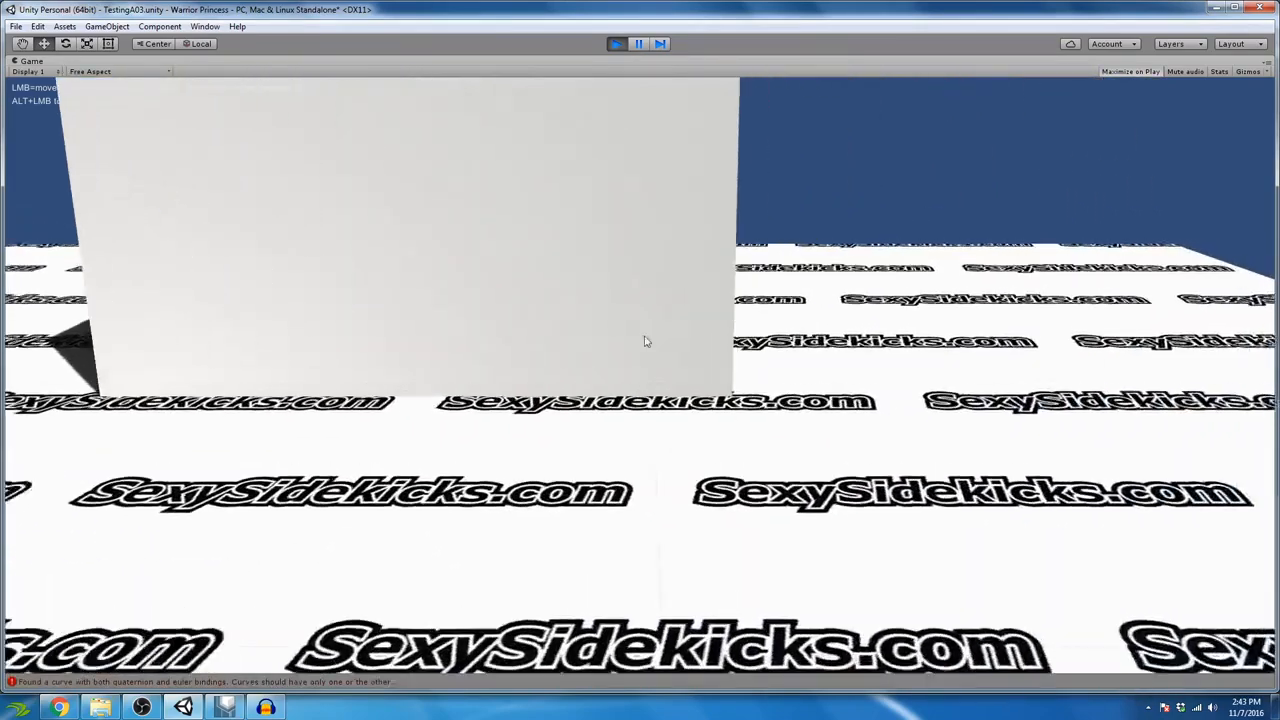
pyautogui.click(457, 366)
pyautogui.click(689, 372)
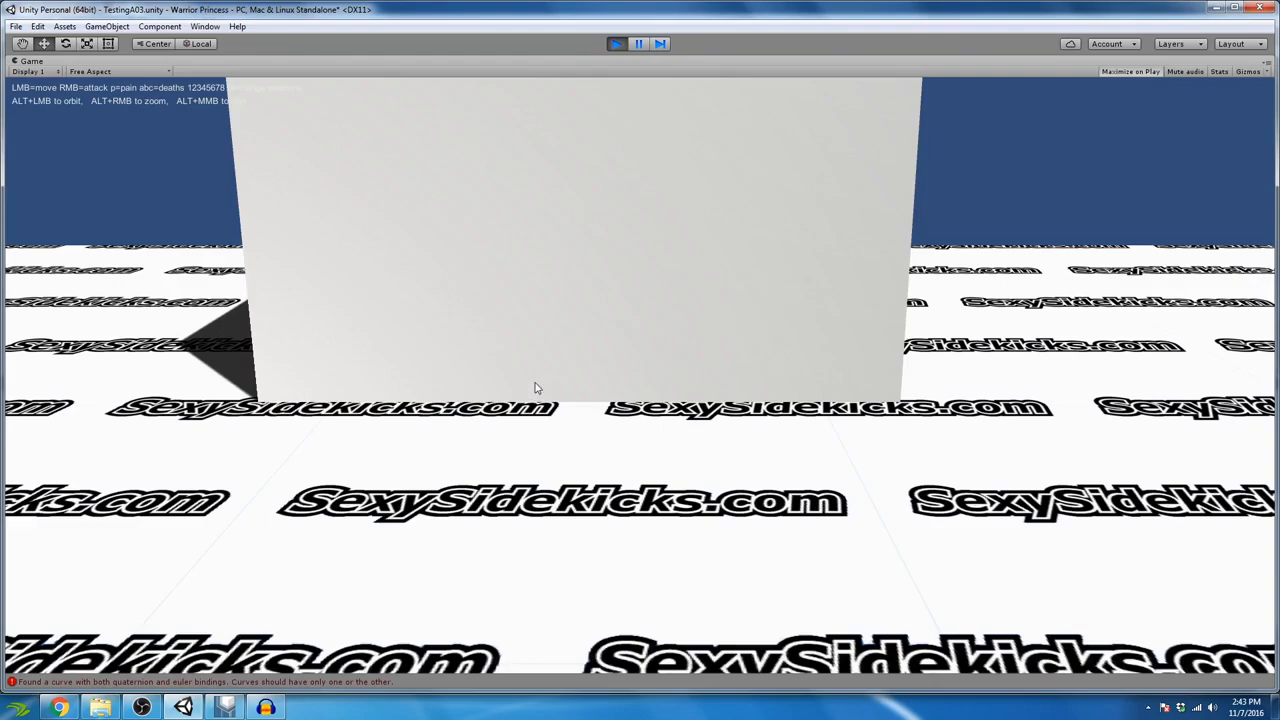
pyautogui.click(860, 400)
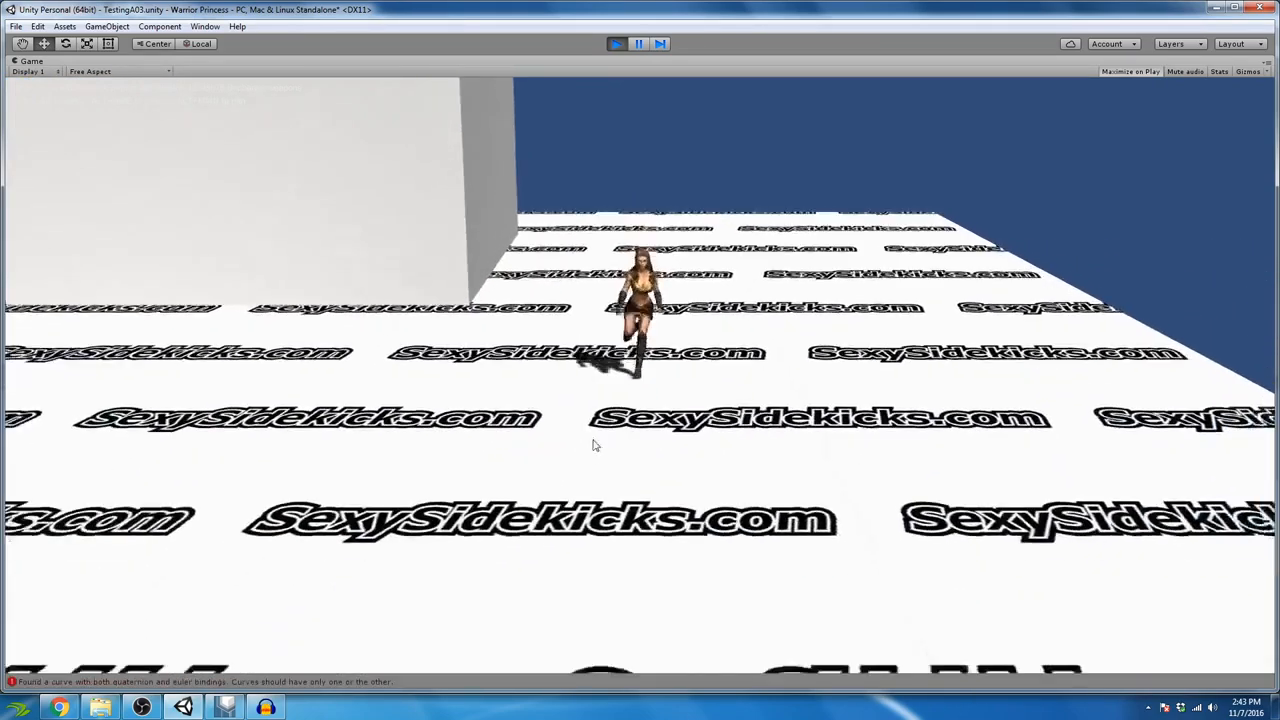
pyautogui.hotkey('ctrl', 'p')
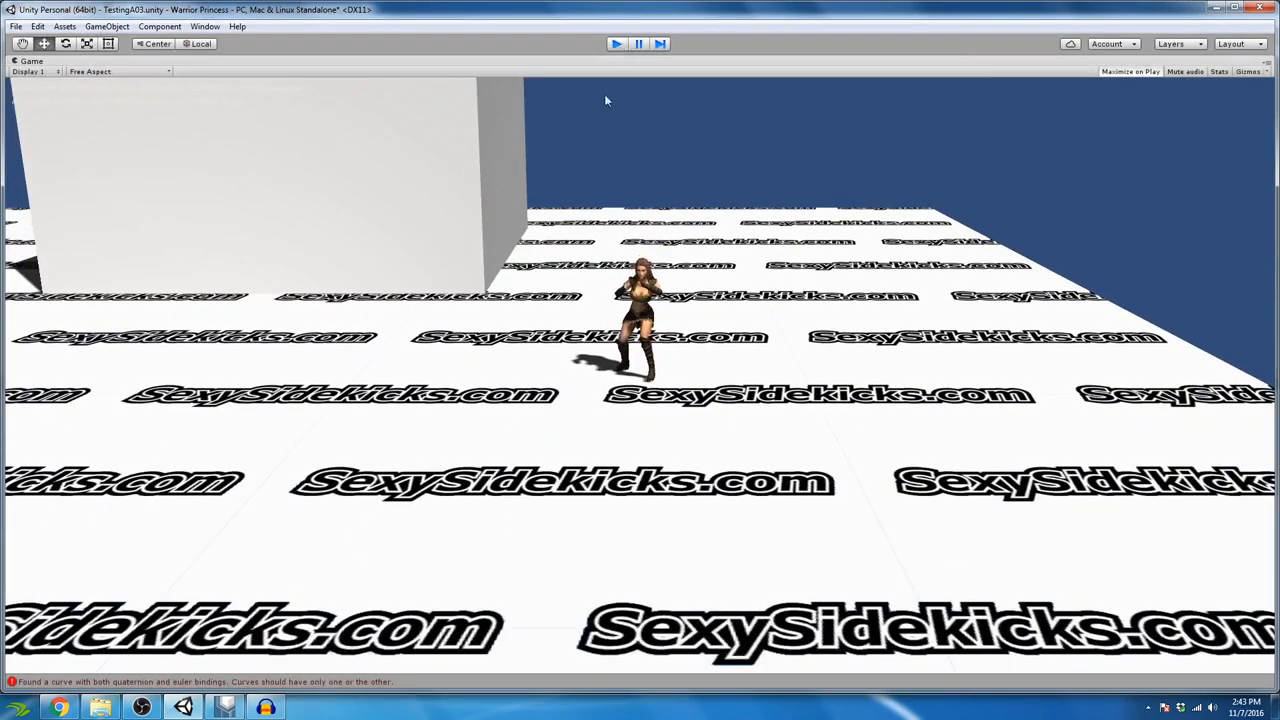